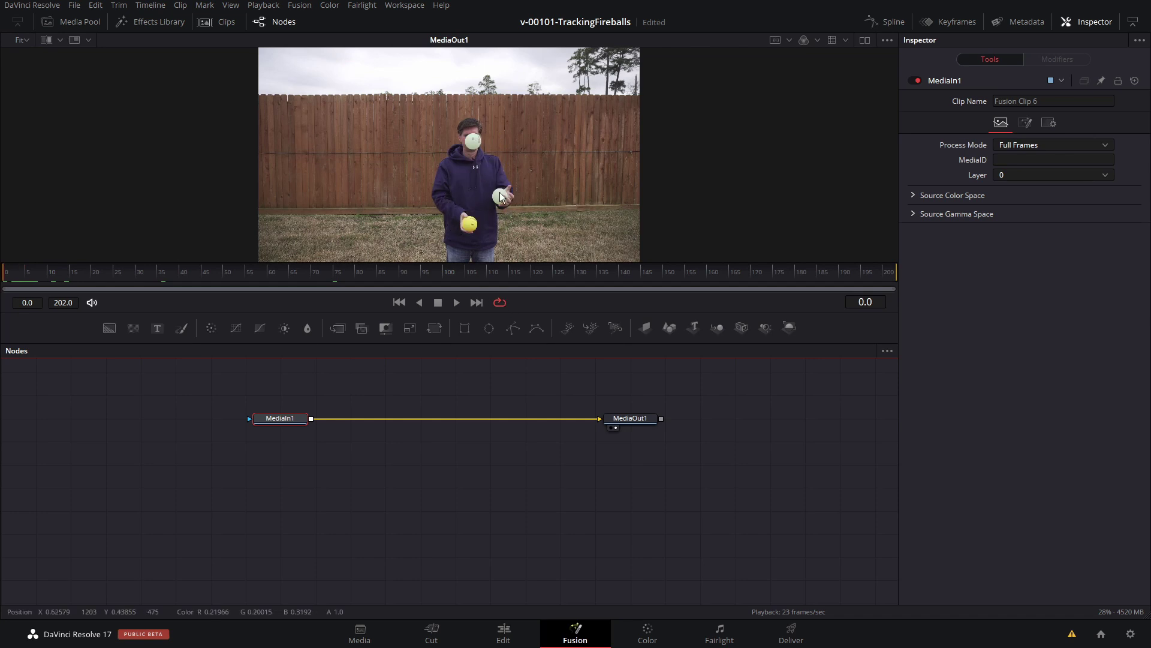
Step: Add a Tracker node between MediaIn1 and MediaOut1
left_click_drag(458, 372, 478, 385)
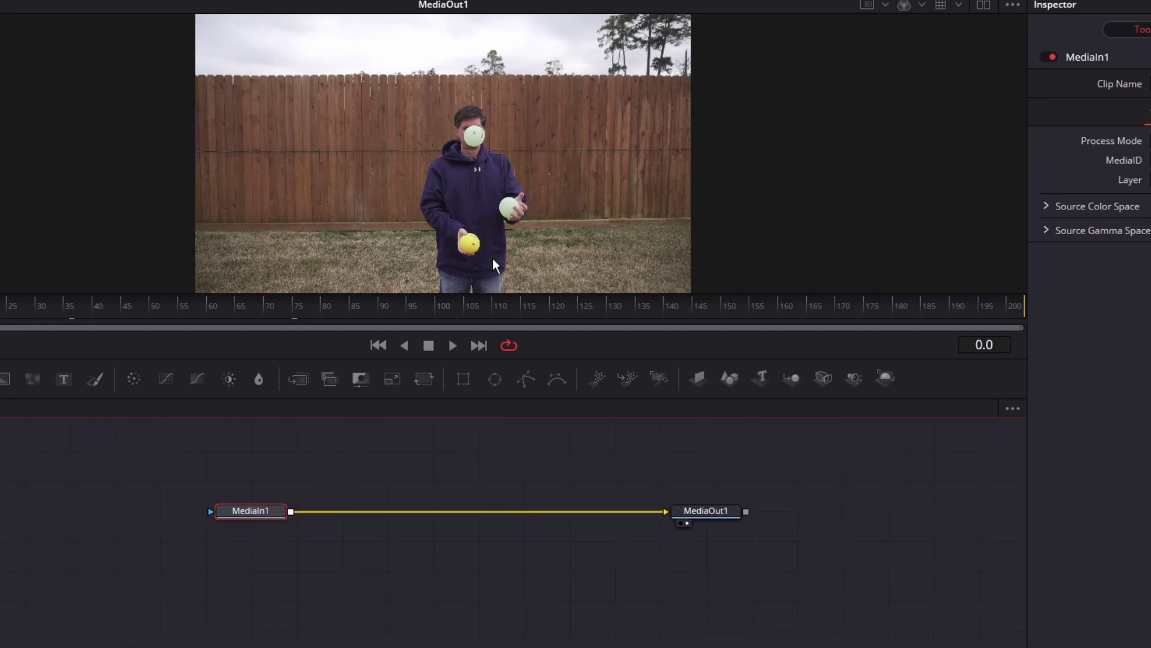
left_click_drag(247, 309, 281, 313)
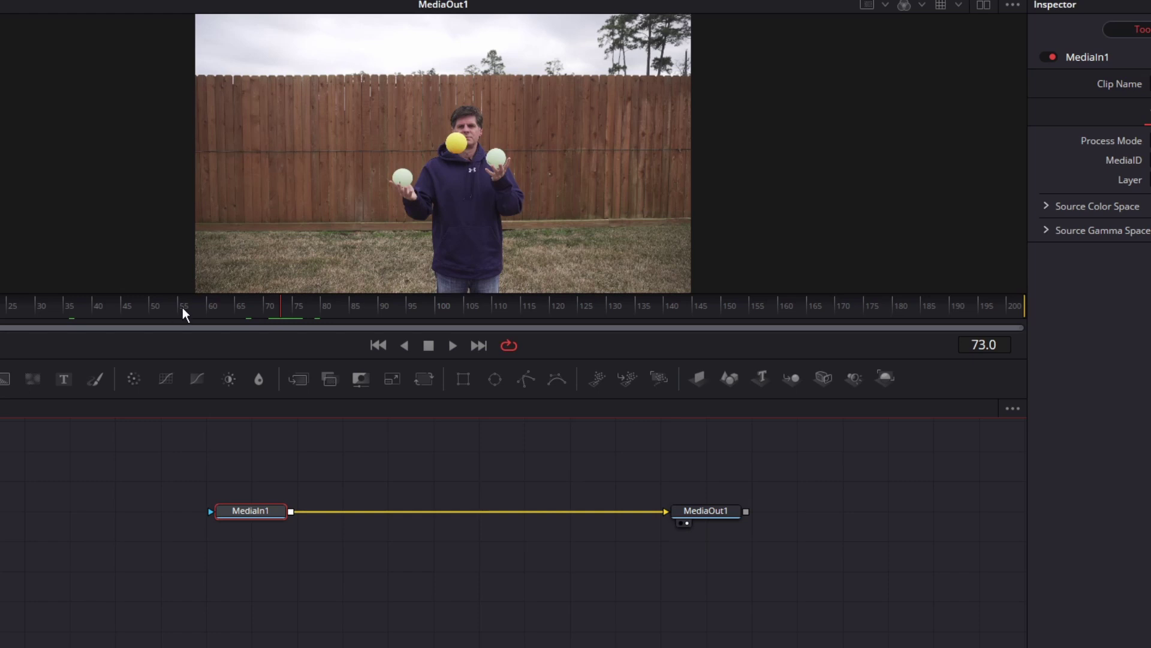
left_click_drag(139, 301, 37, 305)
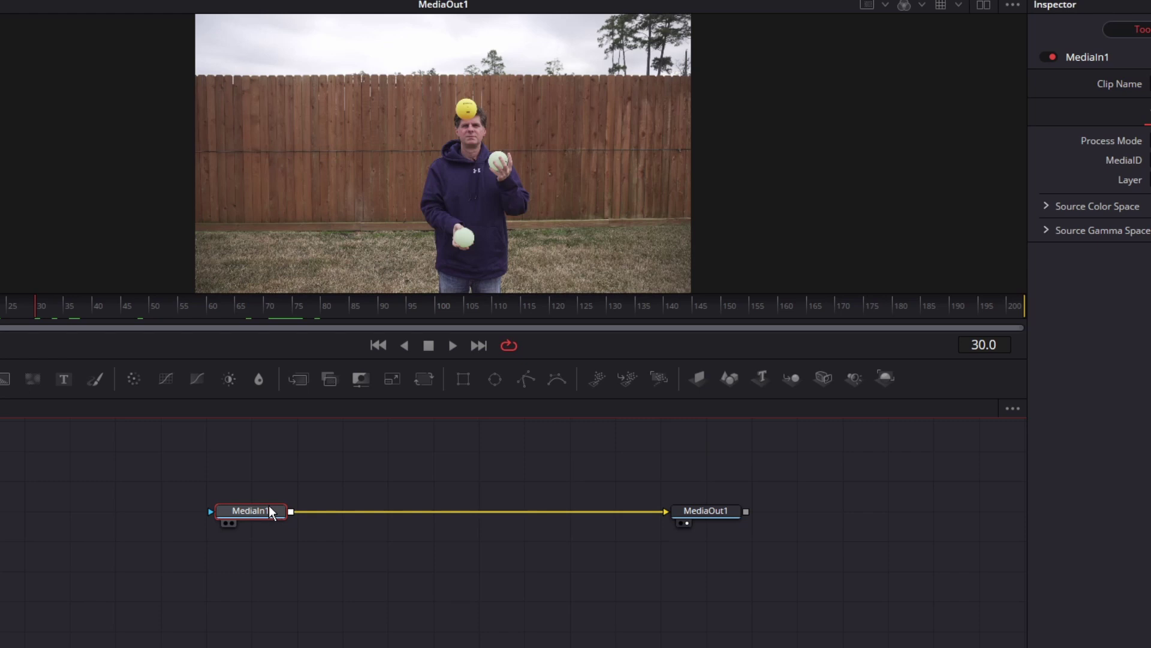
key("shift+space")
type("tra")
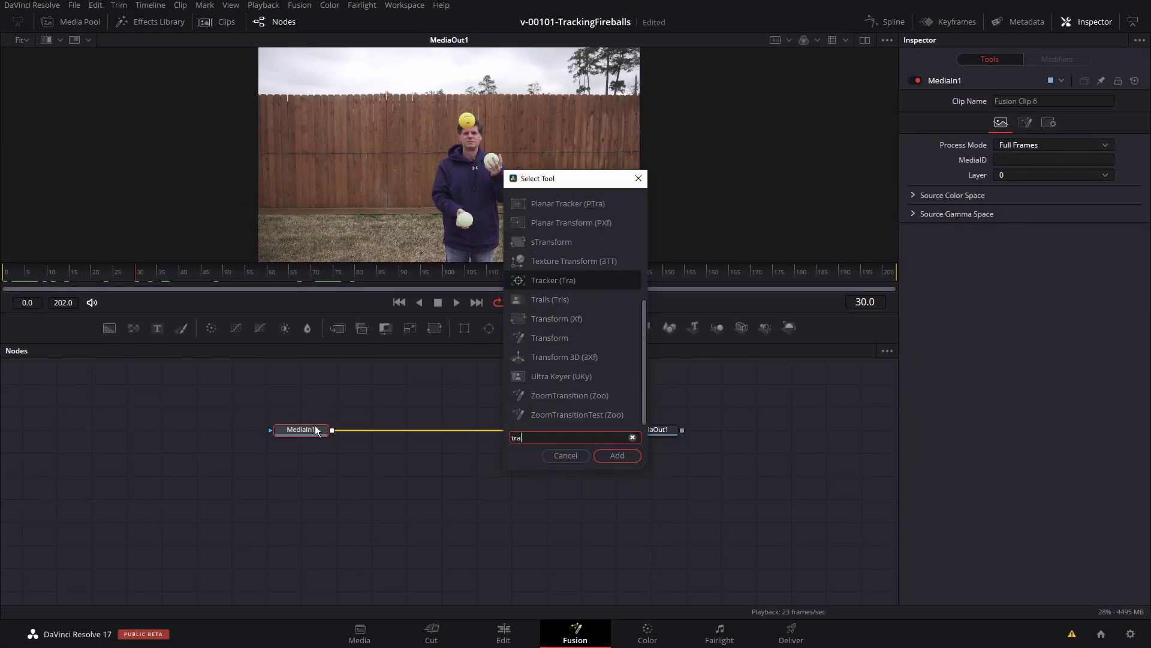
type("ck")
key("Return")
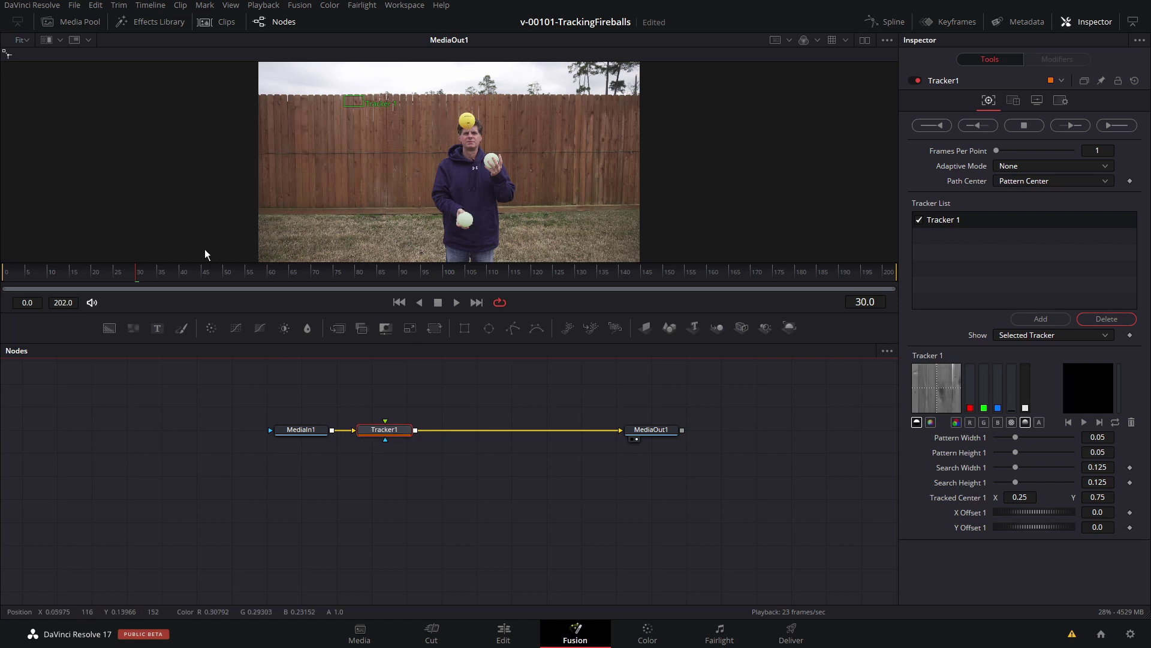
Step: At frame 0, place the tracker pattern on the yellow ball, fit it to the ball and enlarge the search height to about 0.296
left_click(25, 277)
left_click_drag(26, 277, 4, 277)
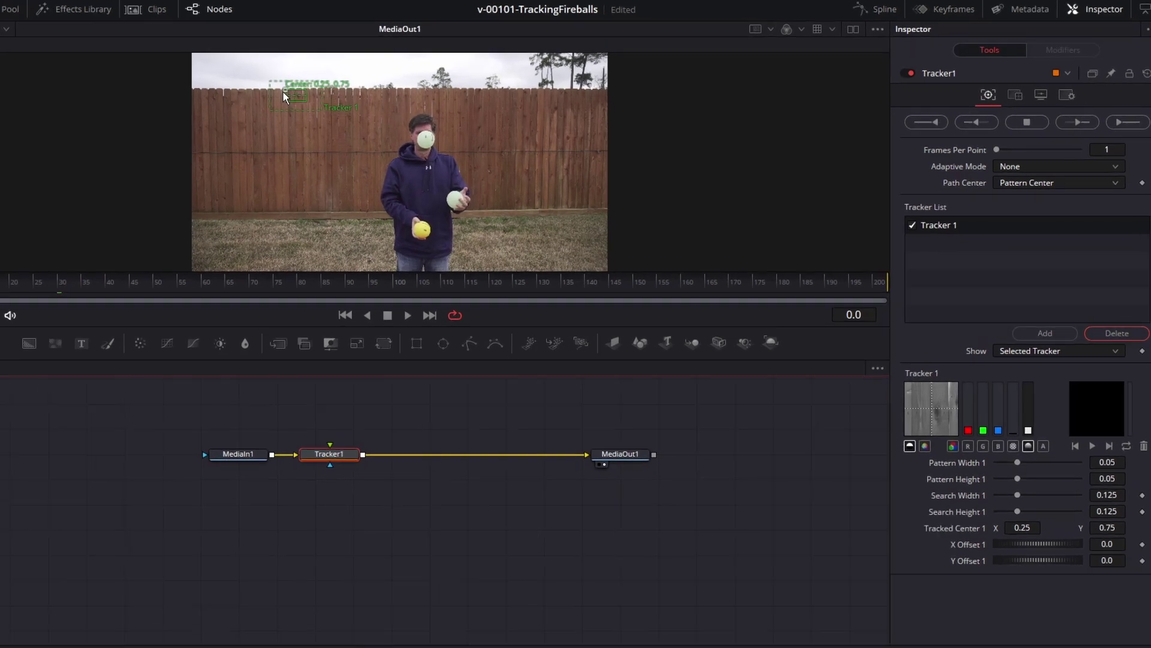
left_click_drag(283, 95, 459, 182)
scroll(391, 232, "up", 3)
scroll(459, 182, "down", 2)
left_click_drag(398, 346, 392, 400)
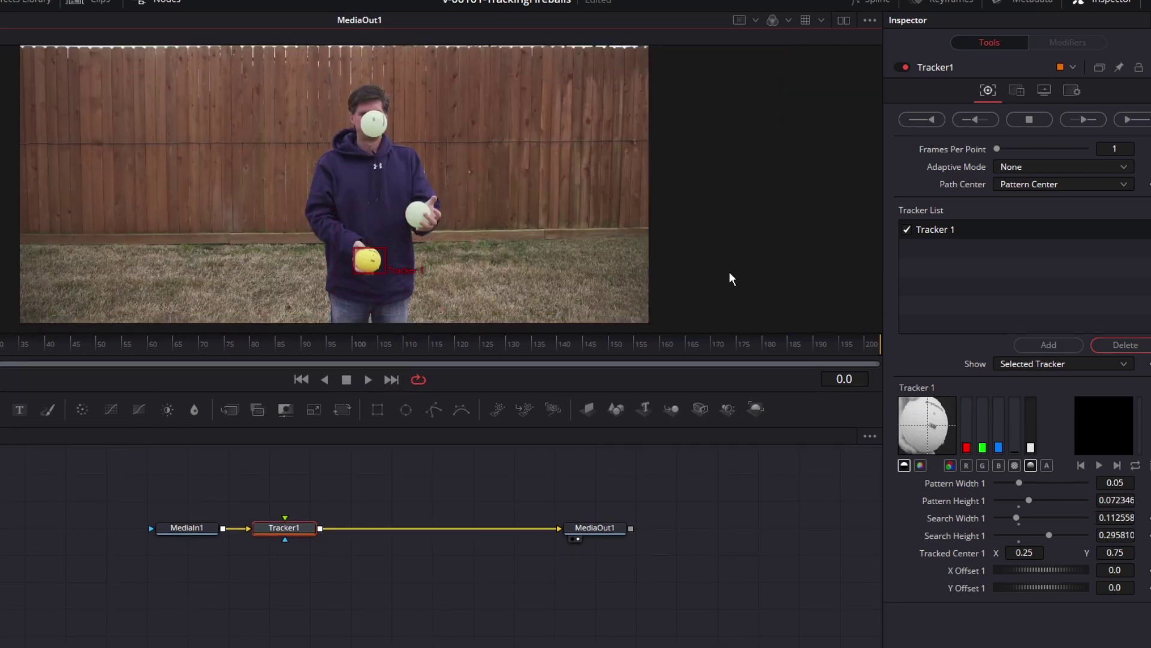
Step: Set the tracker's adaptive mode to Best match and track the yellow ball forward from frame 0, stopping around frame 117
left_click(1038, 166)
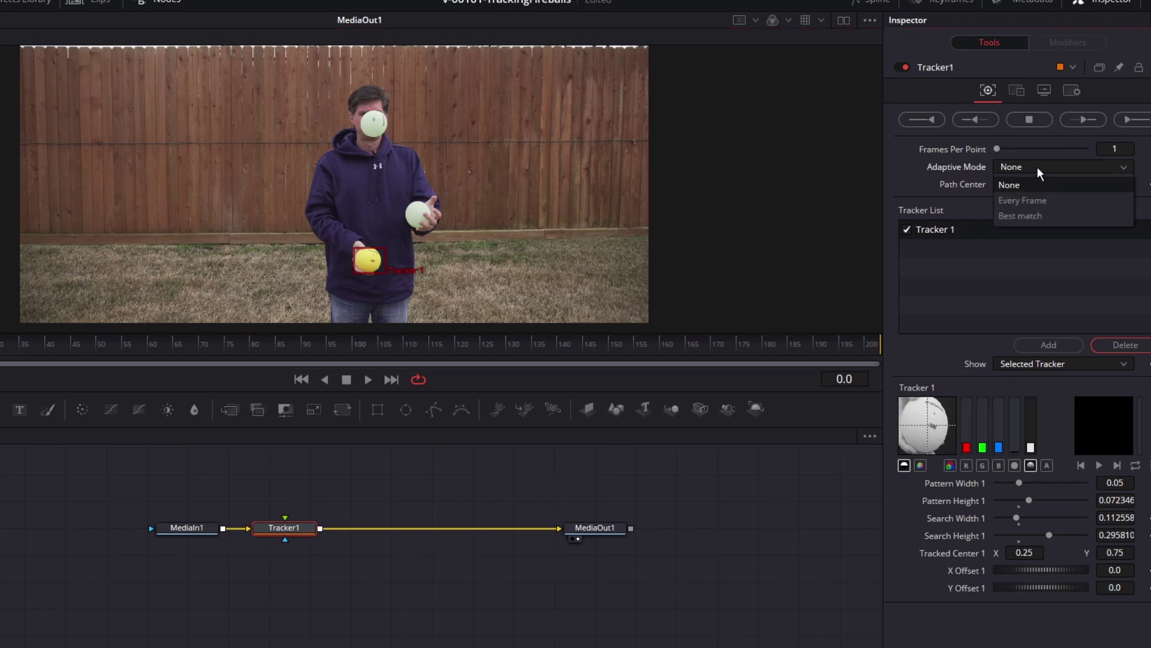
left_click(1045, 217)
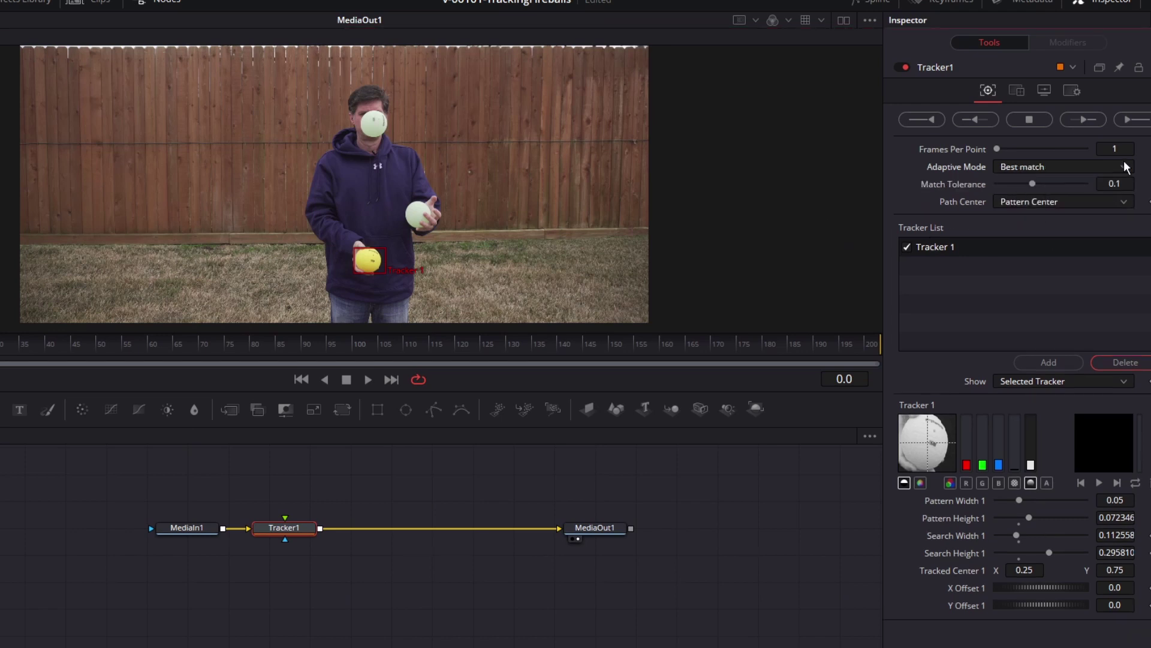
left_click(1133, 120)
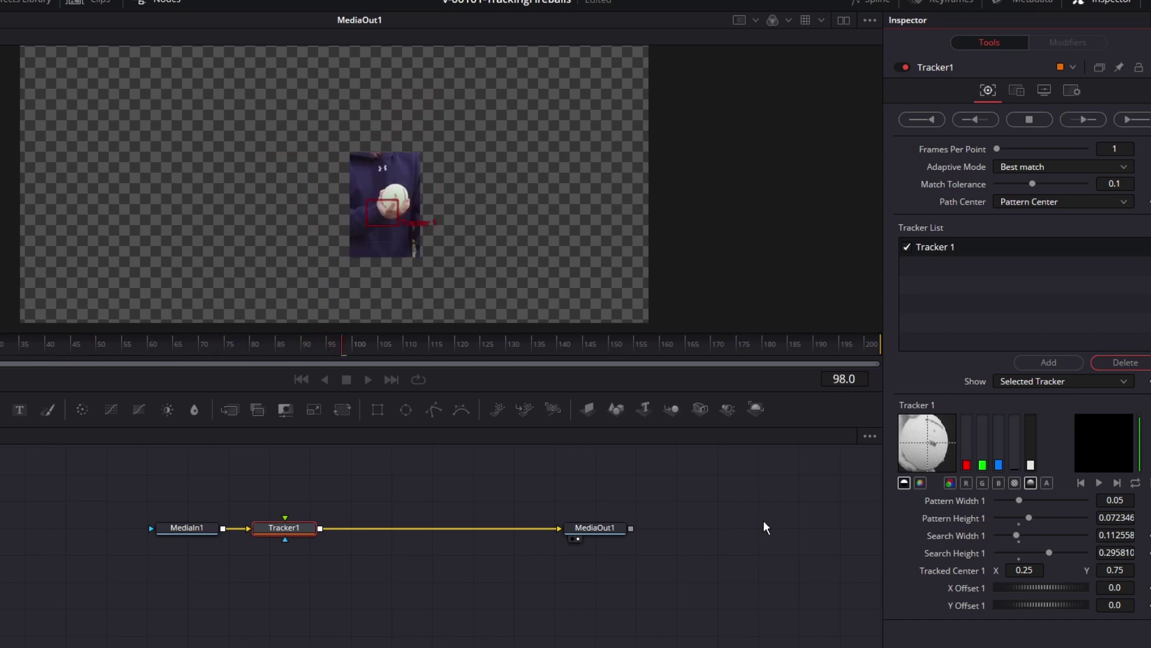
left_click(1030, 119)
left_click(632, 379)
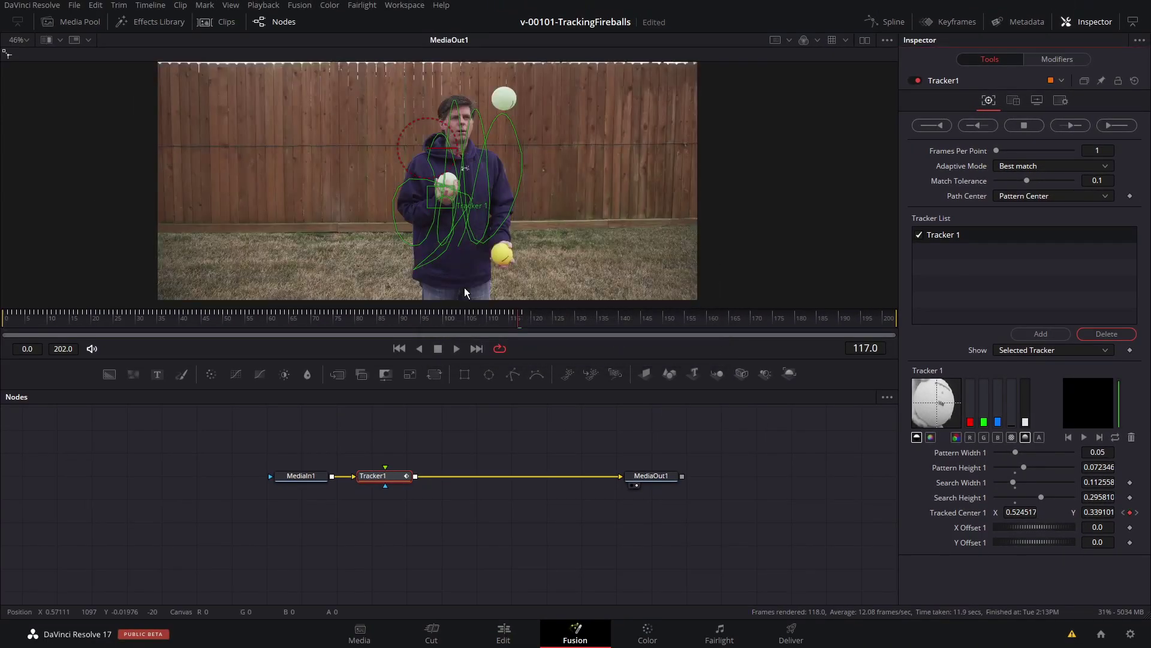
Step: At frame 92, add a black Background node and merge it over the Tracker1 output
left_click_drag(359, 319, 409, 336)
left_click_drag(56, 402, 450, 567)
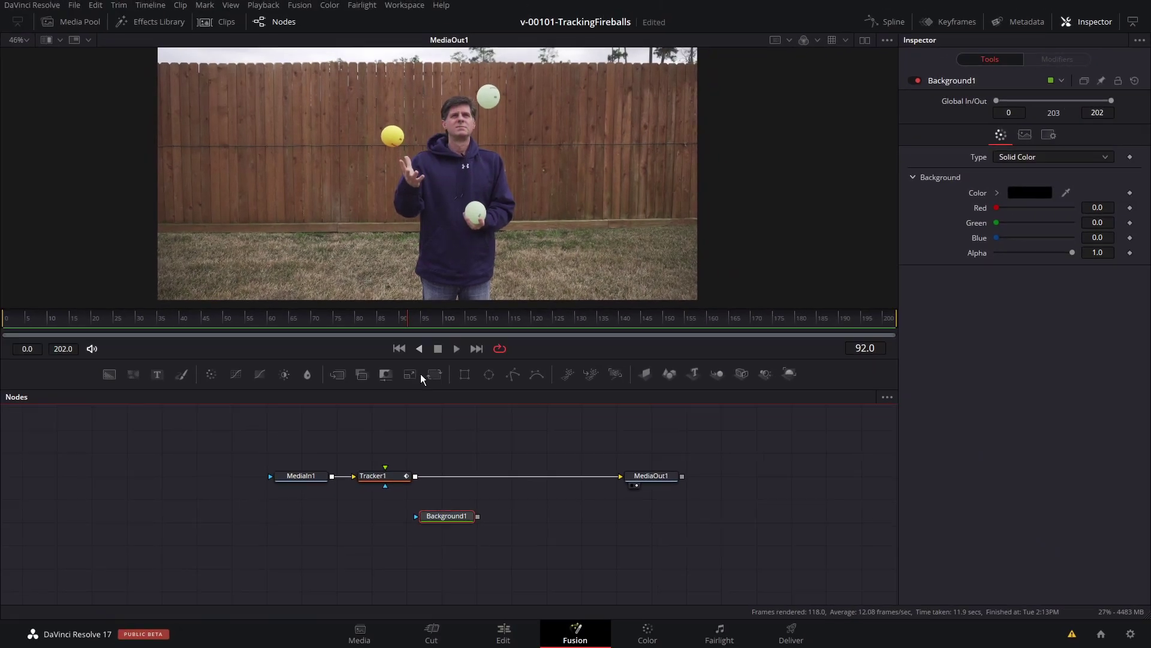
left_click_drag(449, 517, 415, 477)
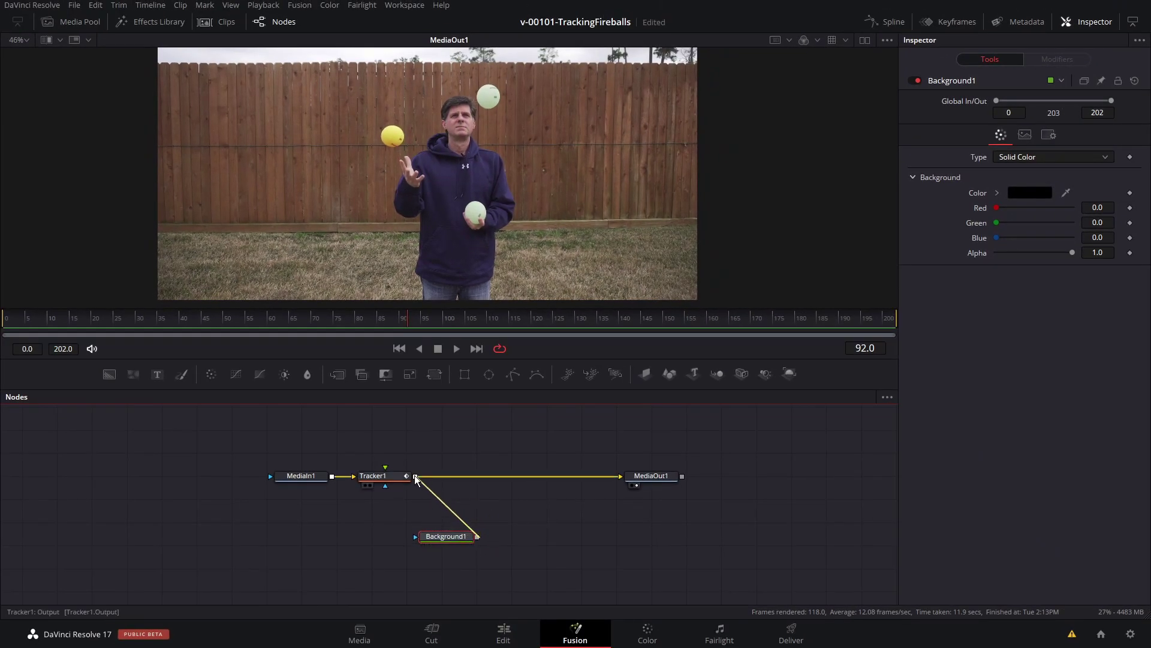
left_click_drag(525, 540, 474, 479)
mouse_move(449, 542)
left_mouse_down()
mouse_move(470, 531)
mouse_move(467, 552)
left_mouse_up()
Step: Mask Background1 with an Ellipse and shrink it to a ball-sized circle about 0.044 wide and high
left_click(489, 374)
left_click_drag(471, 504, 475, 572)
left_click_drag(525, 242, 435, 157)
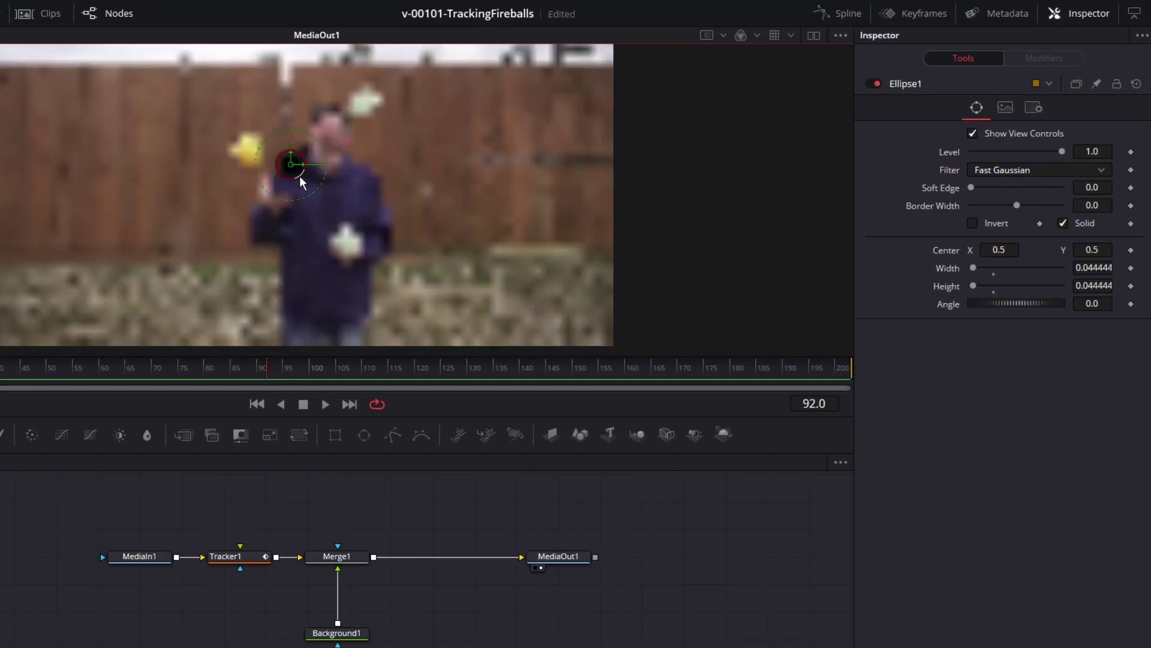
scroll(422, 638, "down", 2)
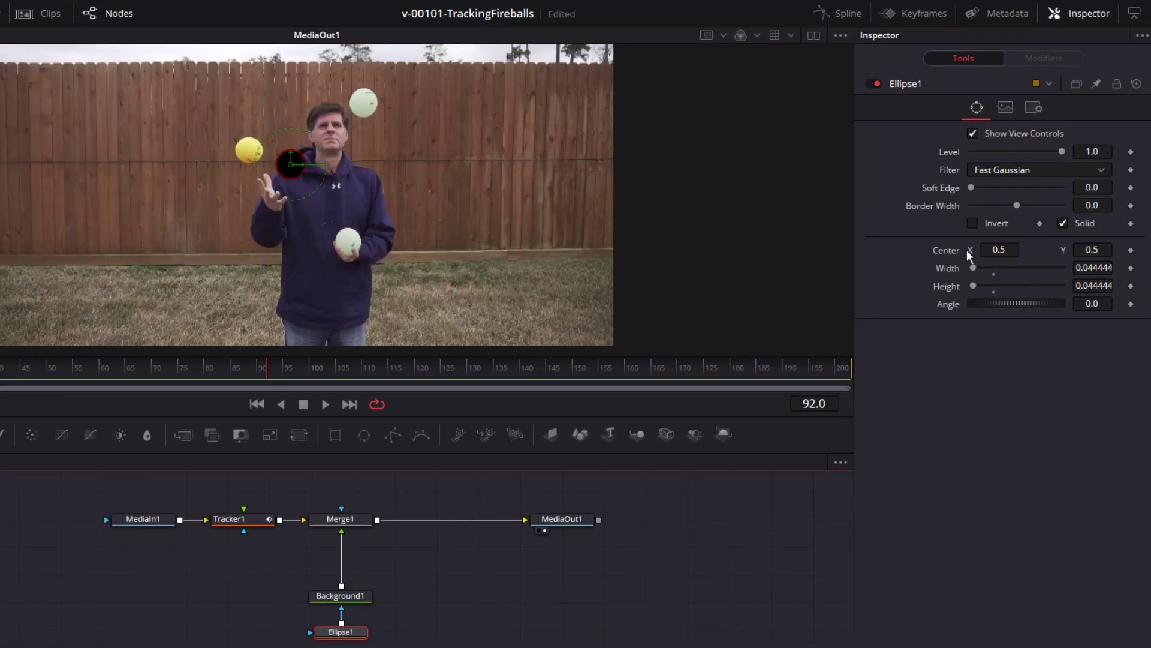
Step: Connect the center of Ellipse1 to Tracker1Tracker1Path so the circle follows the tracked motion
right_click(947, 252)
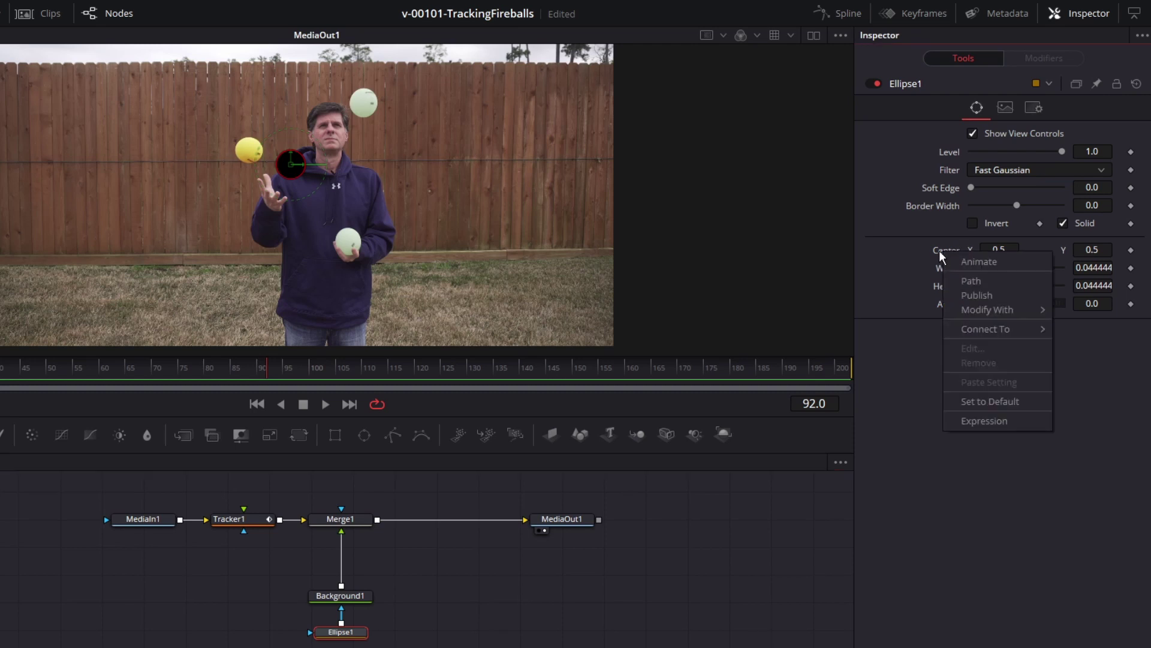
mouse_move(987, 325)
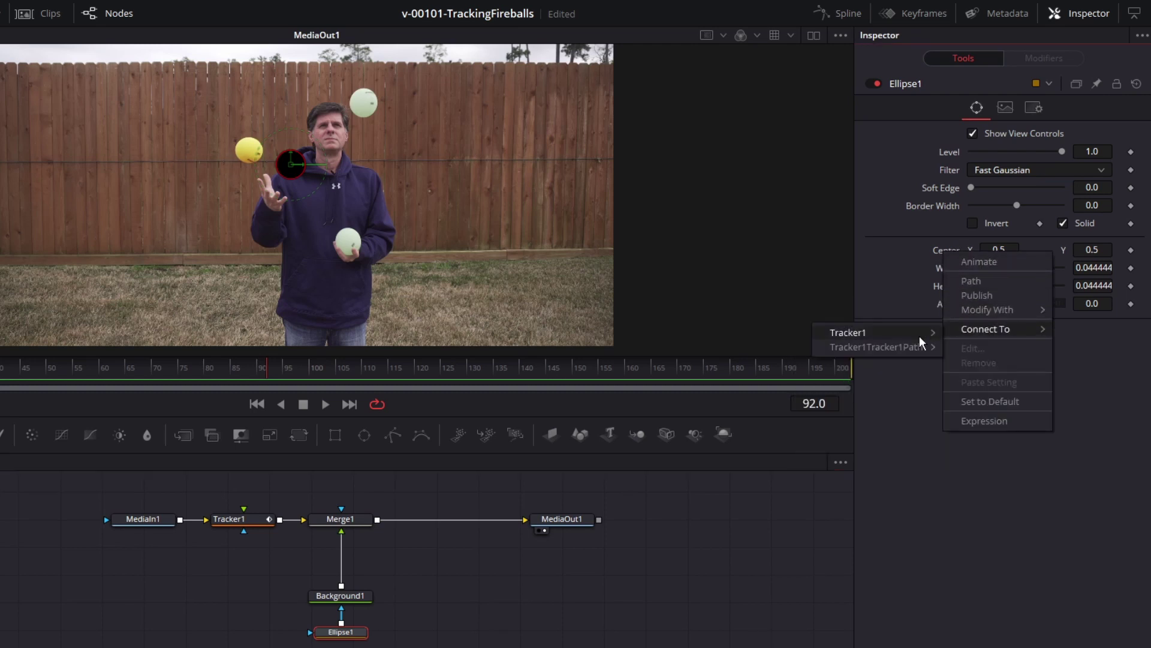
mouse_move(912, 346)
left_click(967, 349)
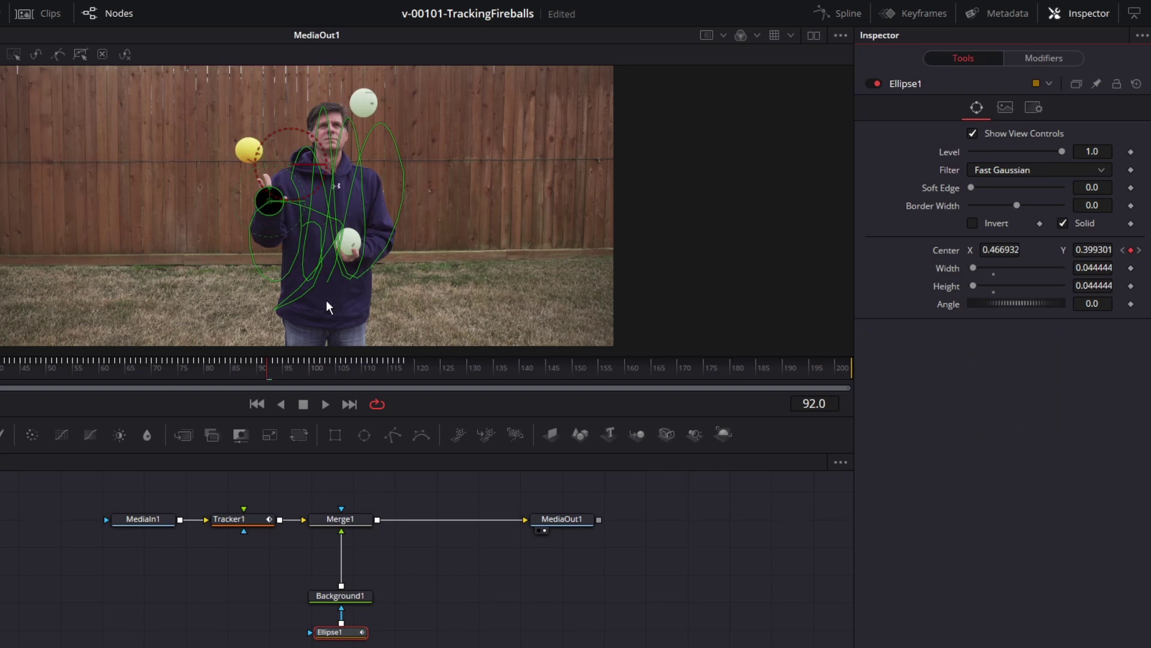
Step: Play back the composite to check how the black circle follows the yellow ball, and return to frame 92
left_click(547, 520)
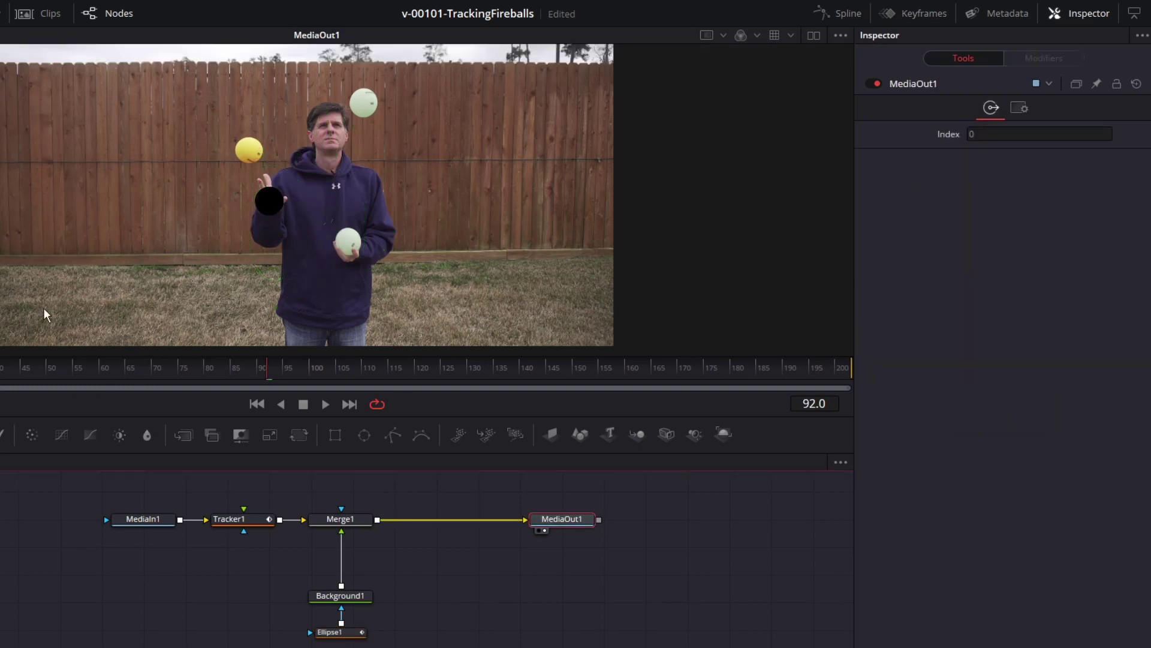
key("space")
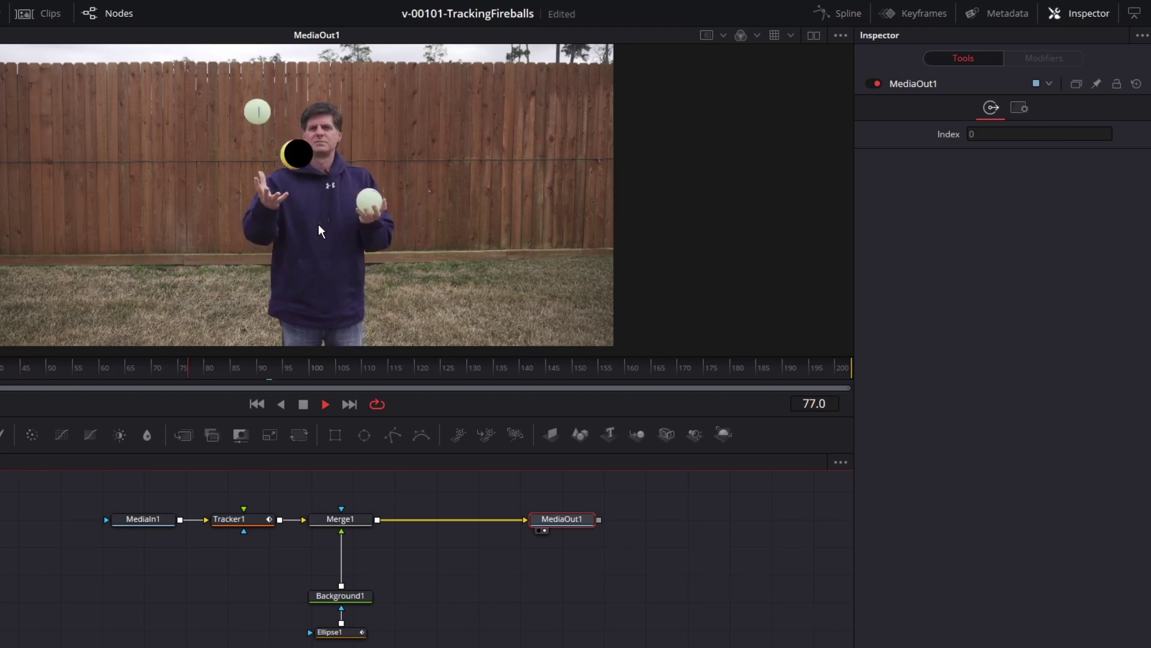
key("space")
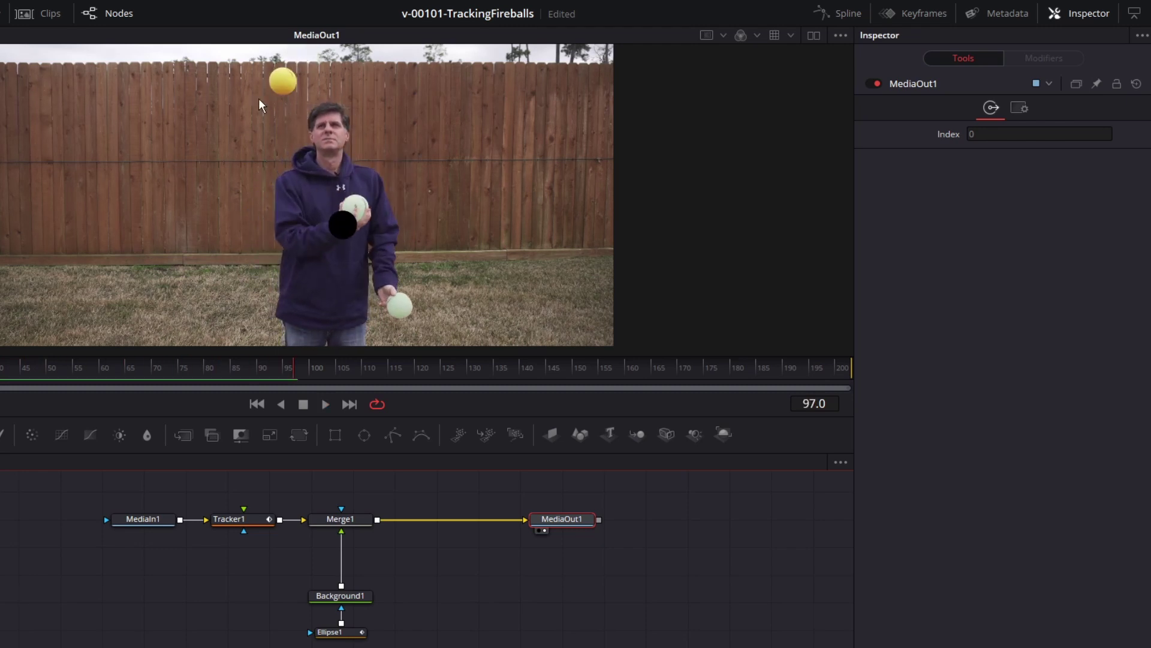
left_click_drag(271, 370, 269, 366)
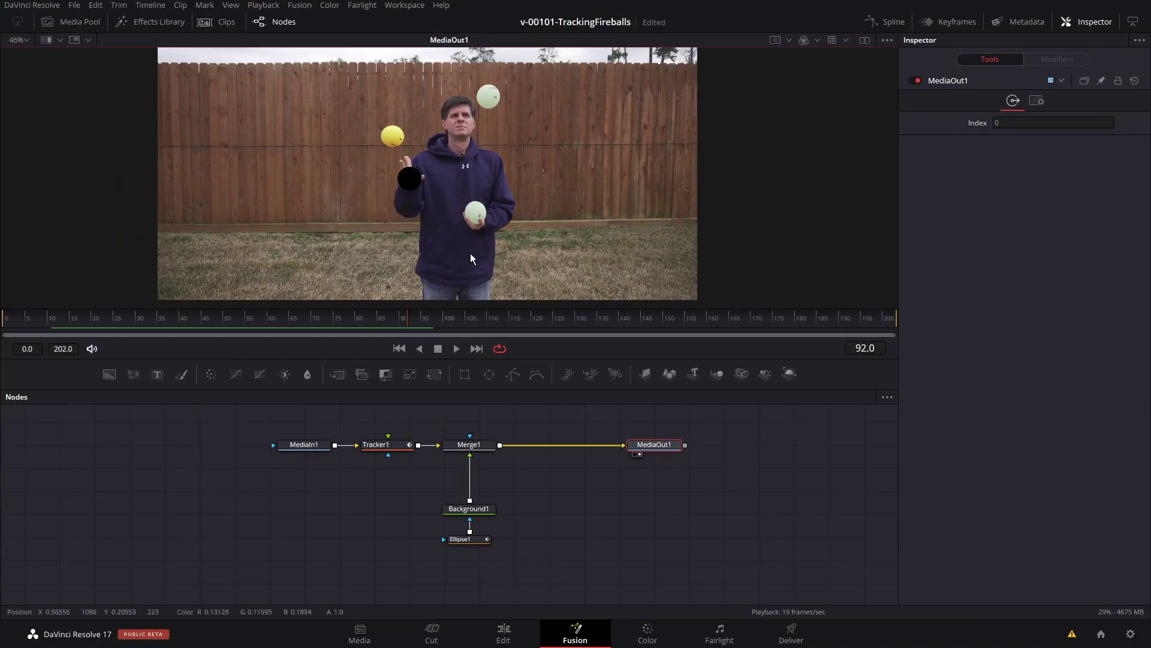
Step: Enlarge the viewer area, move Background1 closer below Merge1, and shift MediaIn1 farther from Tracker1
left_click_drag(463, 367, 462, 432)
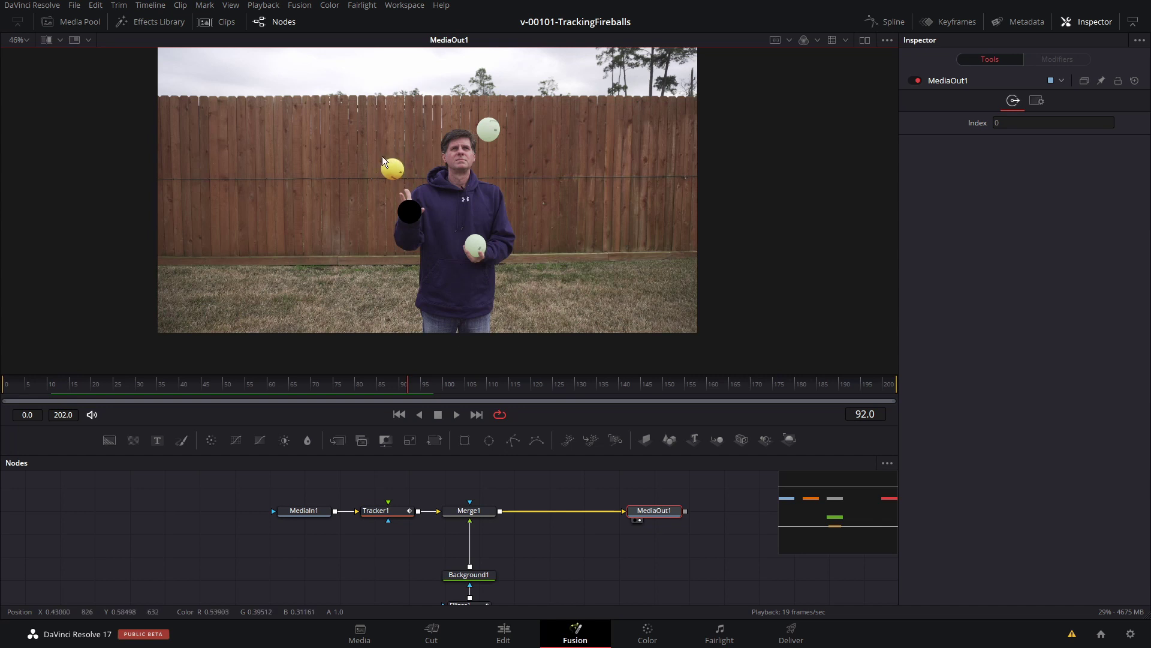
left_click_drag(529, 564, 463, 534)
left_click_drag(478, 600, 491, 561)
scroll(492, 564, "up", 2)
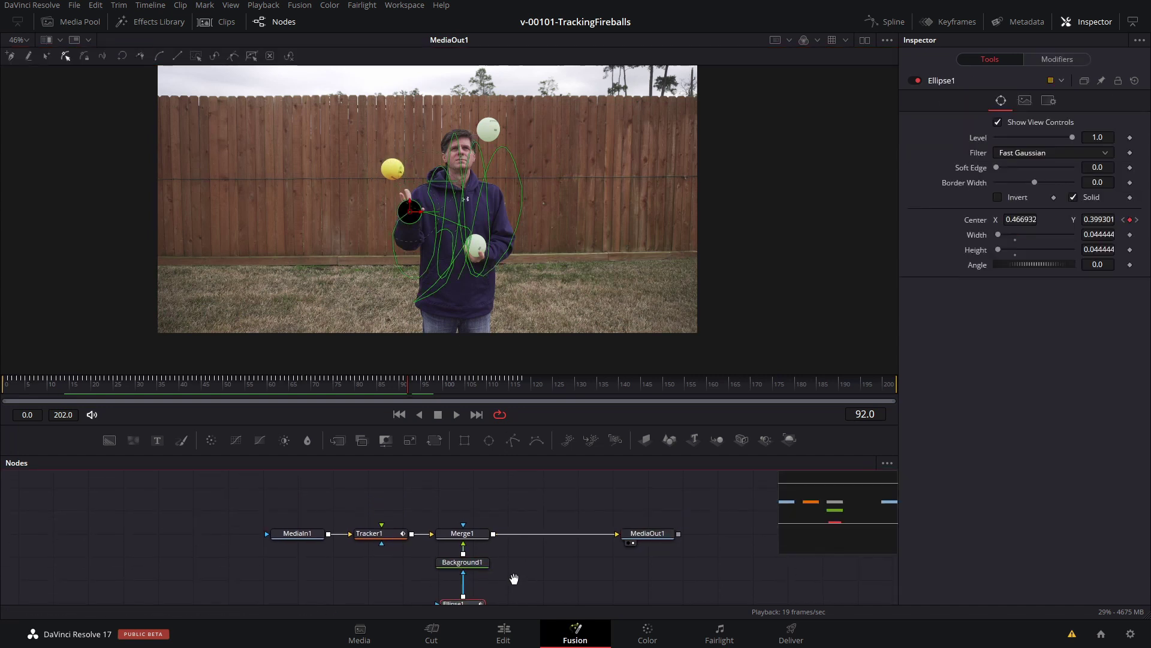
left_click(286, 540)
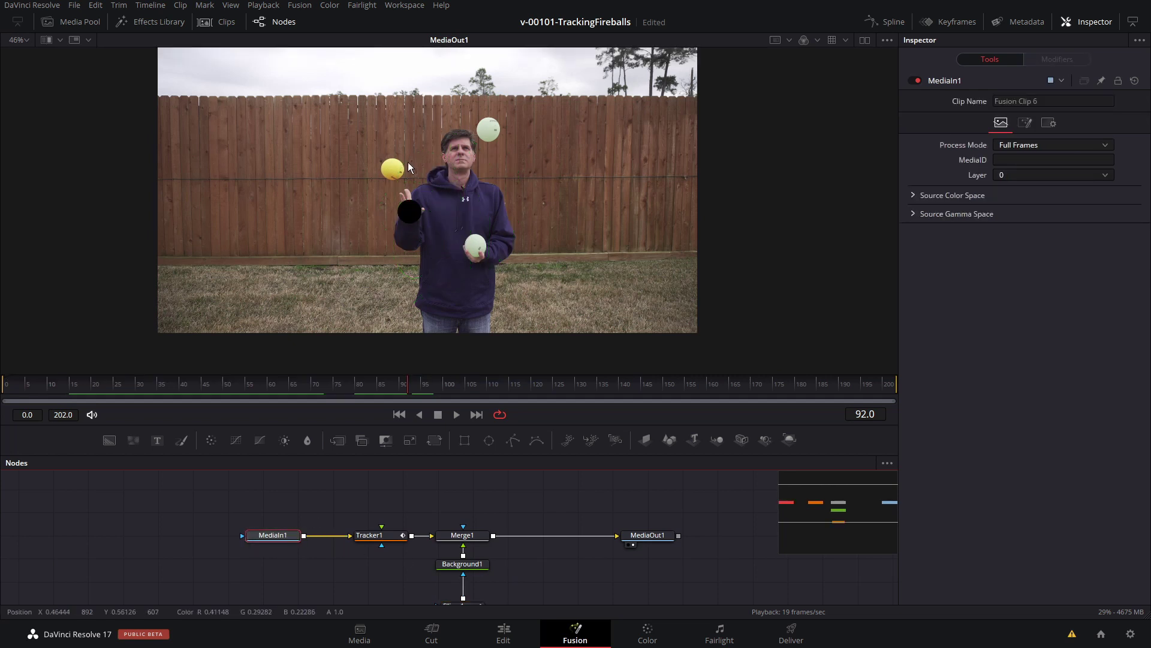
scroll(367, 487, "up", 1)
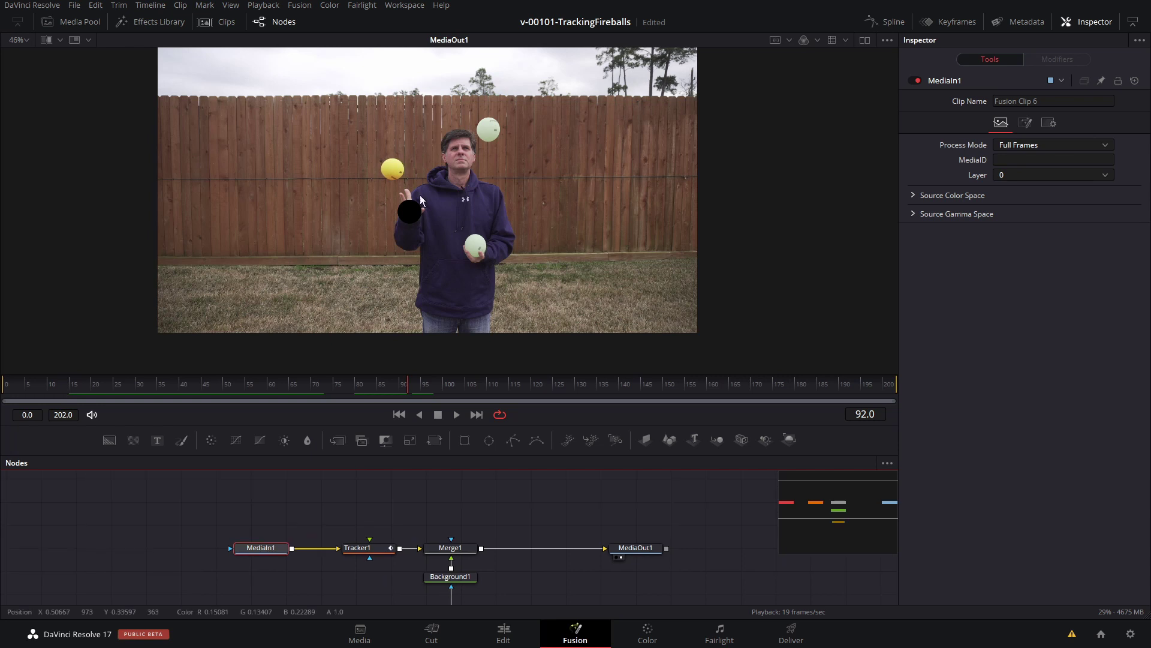
Step: Add an Ultra Keyer node above Tracker1 and feed it from the MediaIn1 output
left_click(316, 498)
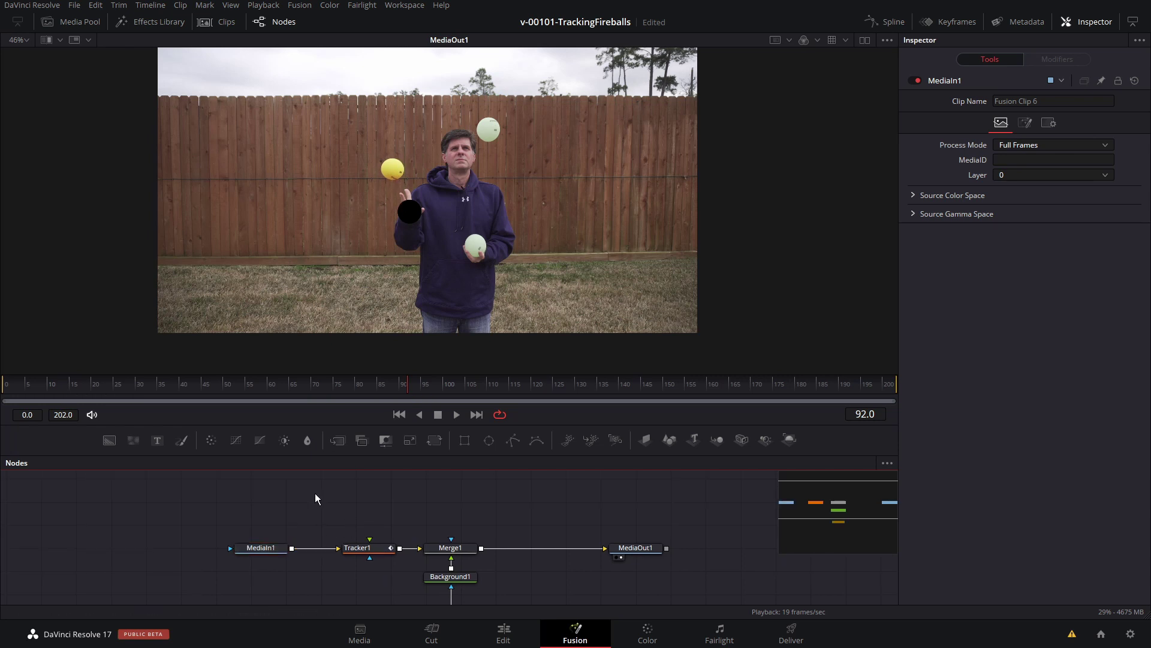
key("shift+space")
type("ult")
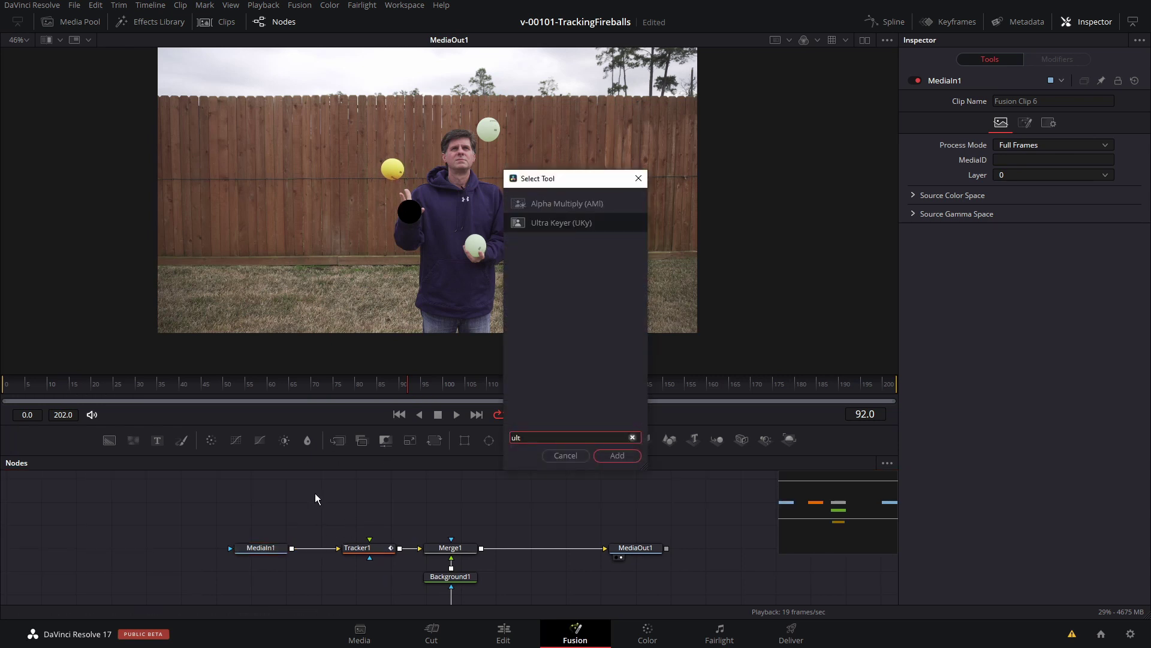
key("Return")
left_click_drag(315, 493, 344, 493)
left_click_drag(292, 549, 357, 501)
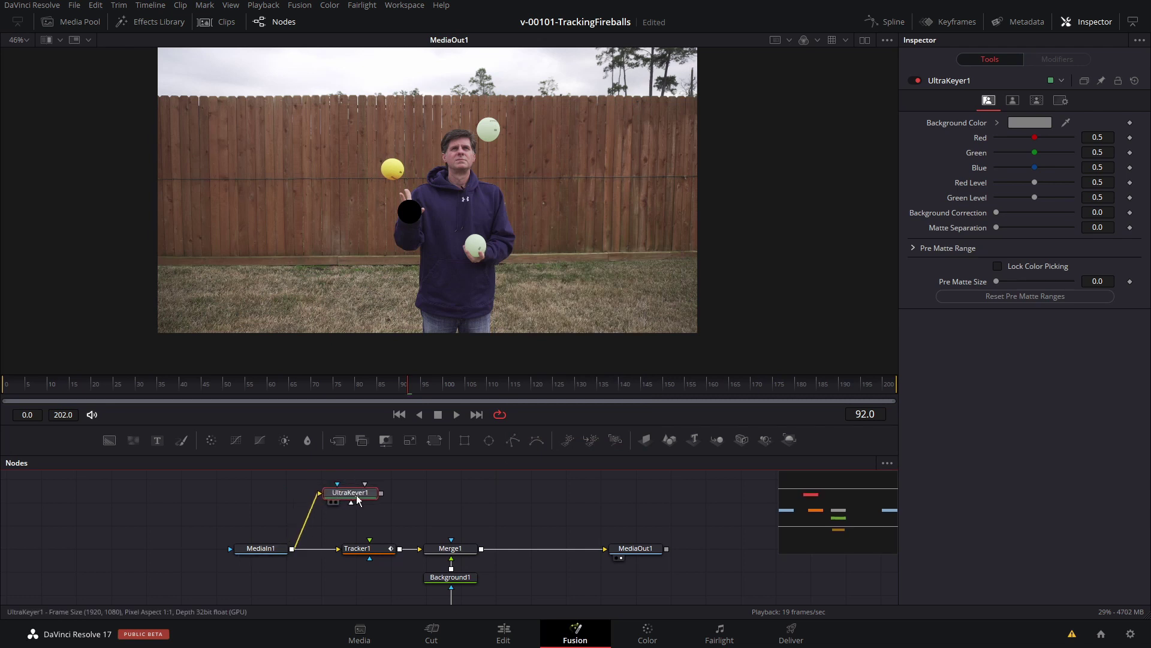
Step: Show UltraKeyer1 in the viewer and sample the yellow ball as its background color
key("1")
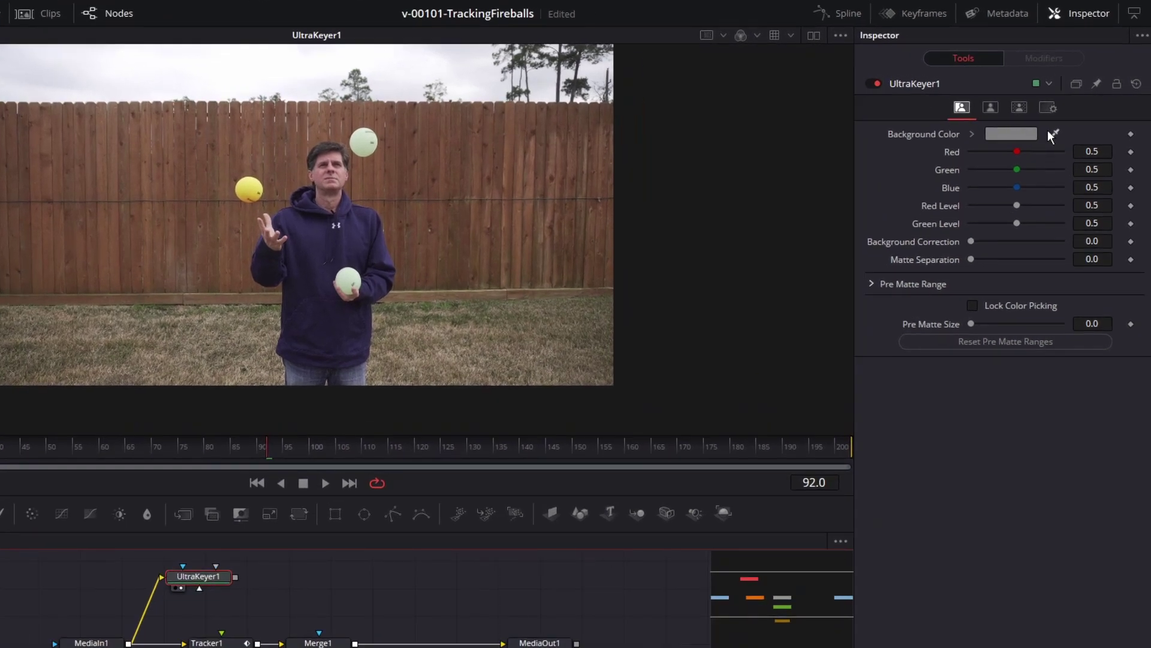
left_click_drag(1054, 136, 254, 177)
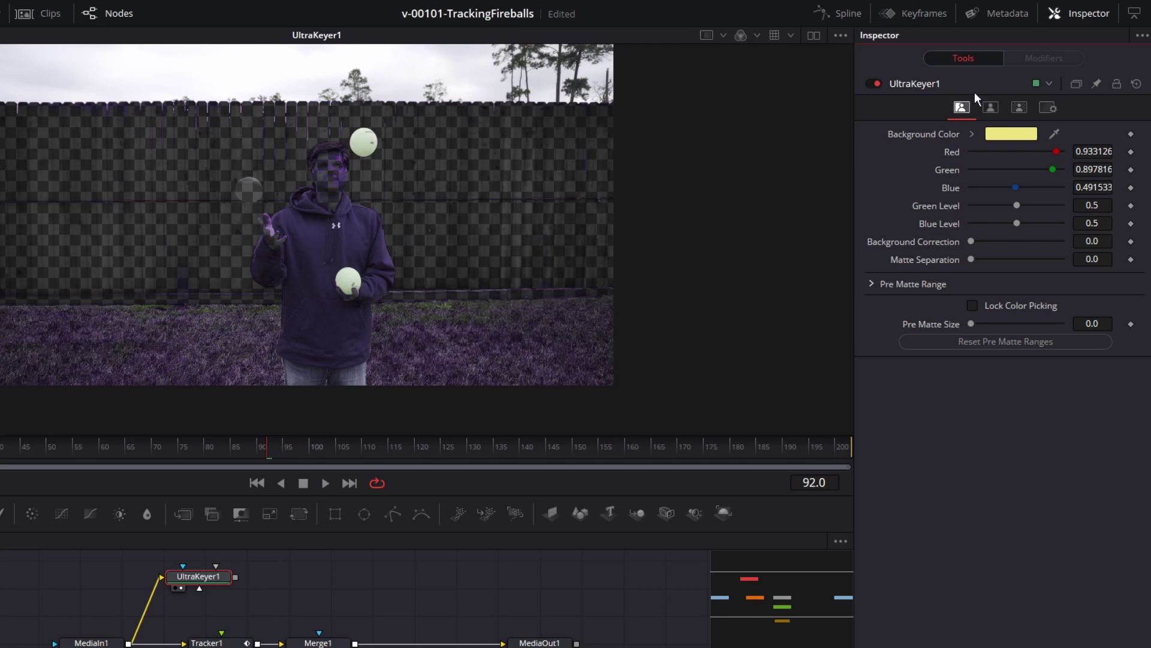
Step: Refine the keyer's matte with a high threshold of 0.145 and a gamma of 1.22, and view its alpha channel
left_click(1013, 109)
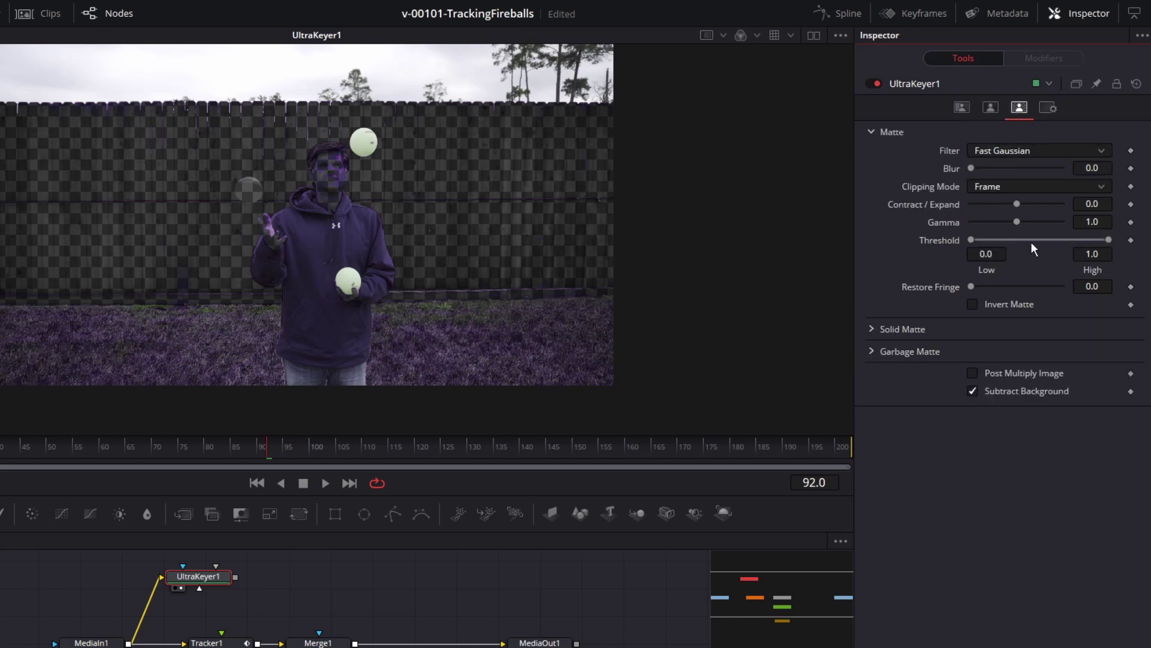
left_click_drag(1109, 239, 1064, 239)
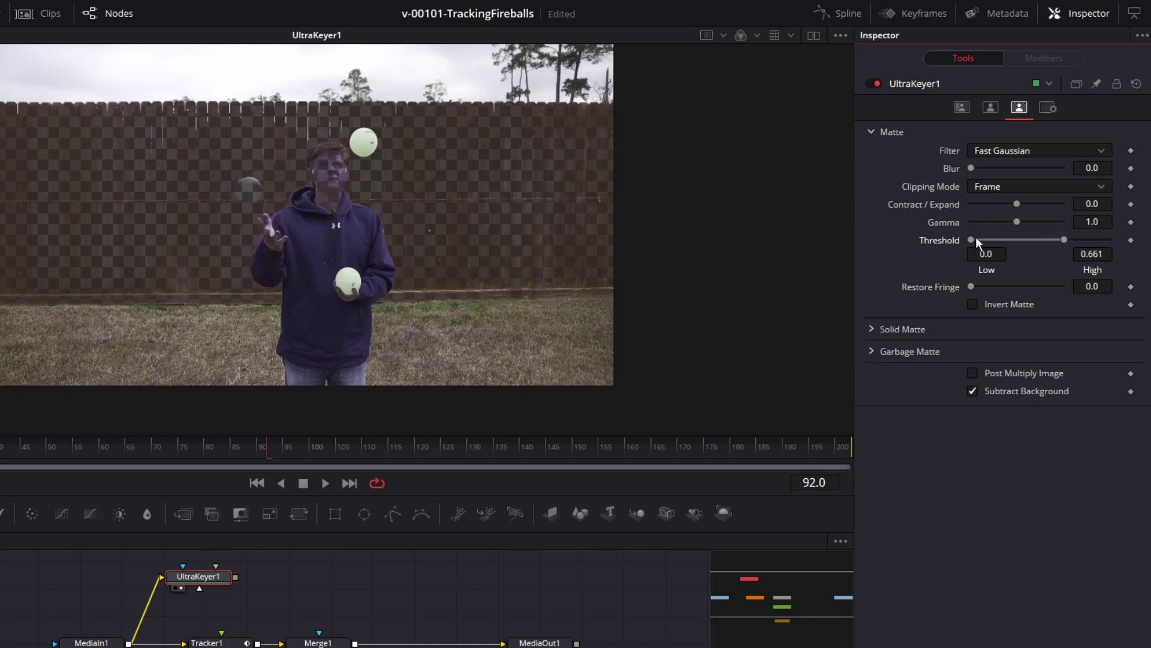
left_click_drag(974, 240, 976, 240)
left_click_drag(1064, 239, 1038, 195)
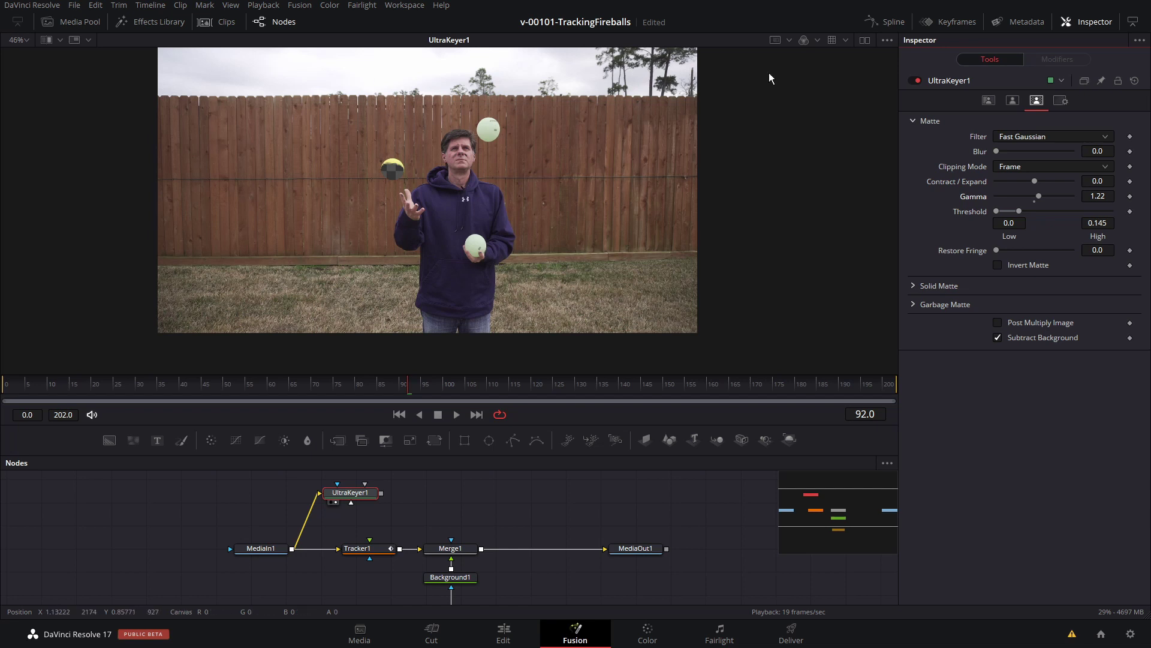
left_click(804, 39)
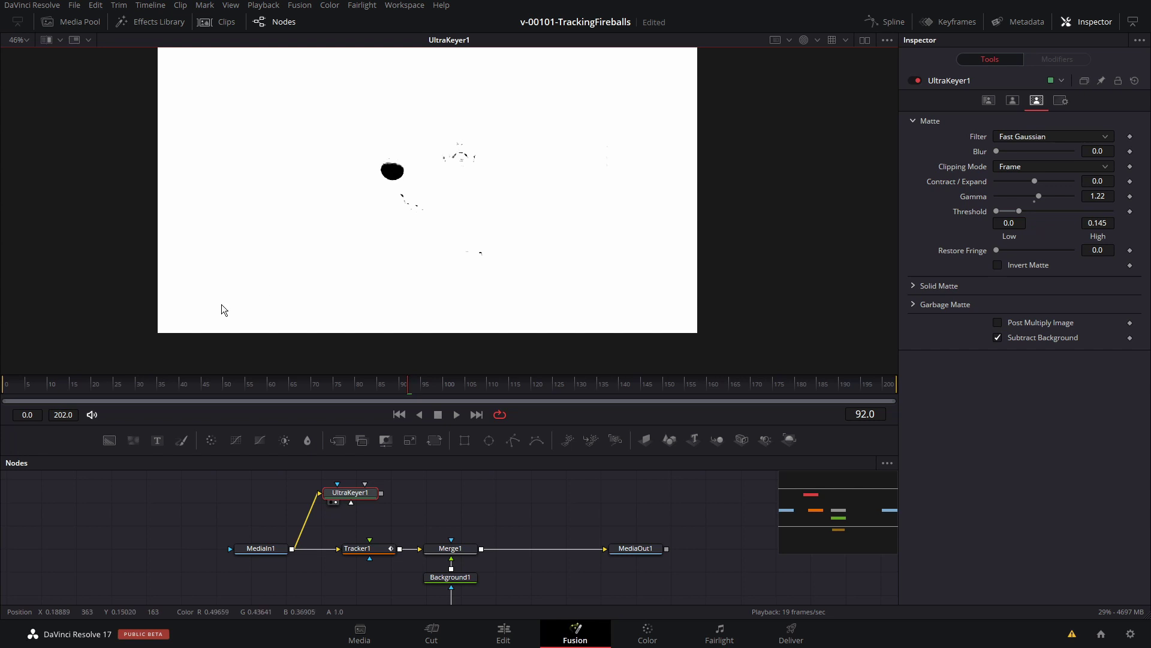
Step: Play the keyed alpha matte from frame 10 to check the ball, then return the viewer to full color
left_click(51, 386)
key("space")
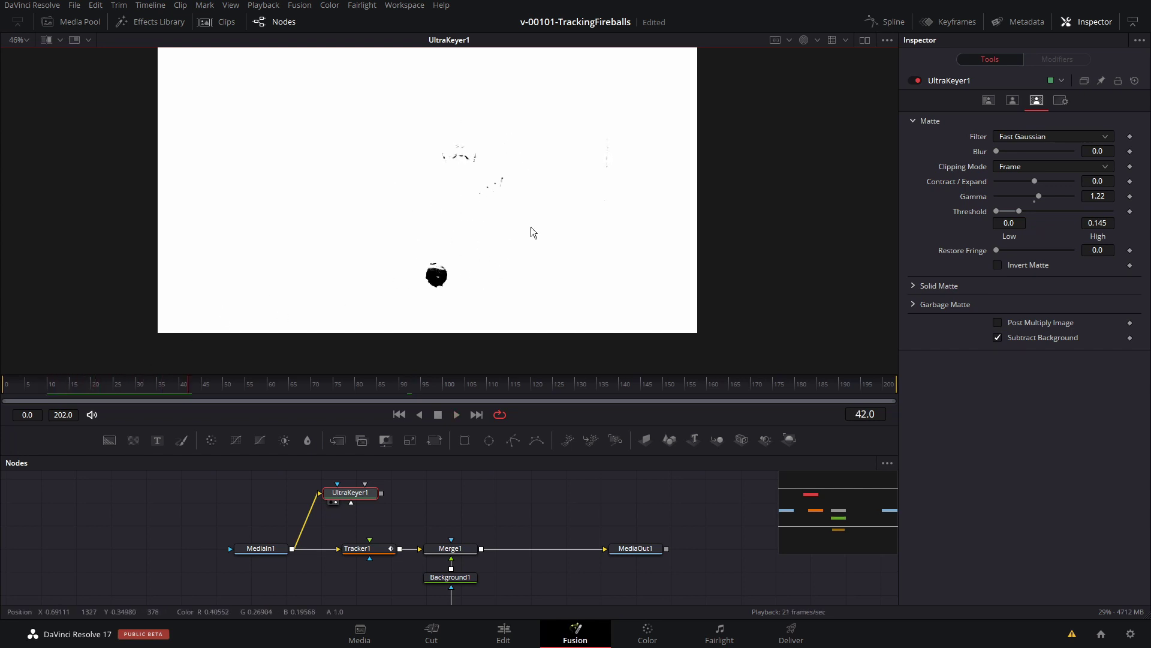
left_click(806, 40)
Step: Add a second Background node masked by the UltraKeyer1 output and show it in the viewer
left_click(359, 496)
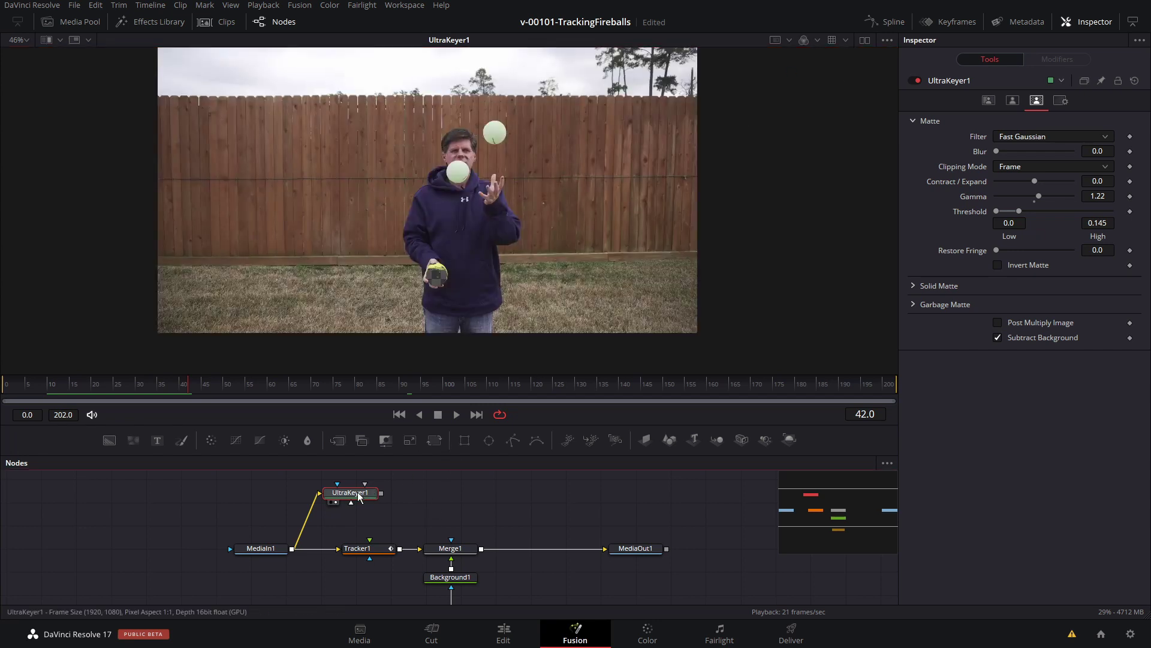
left_click_drag(109, 440, 238, 460)
mouse_move(444, 493)
left_mouse_down()
mouse_move(434, 492)
mouse_move(447, 496)
left_mouse_up()
left_click(445, 501)
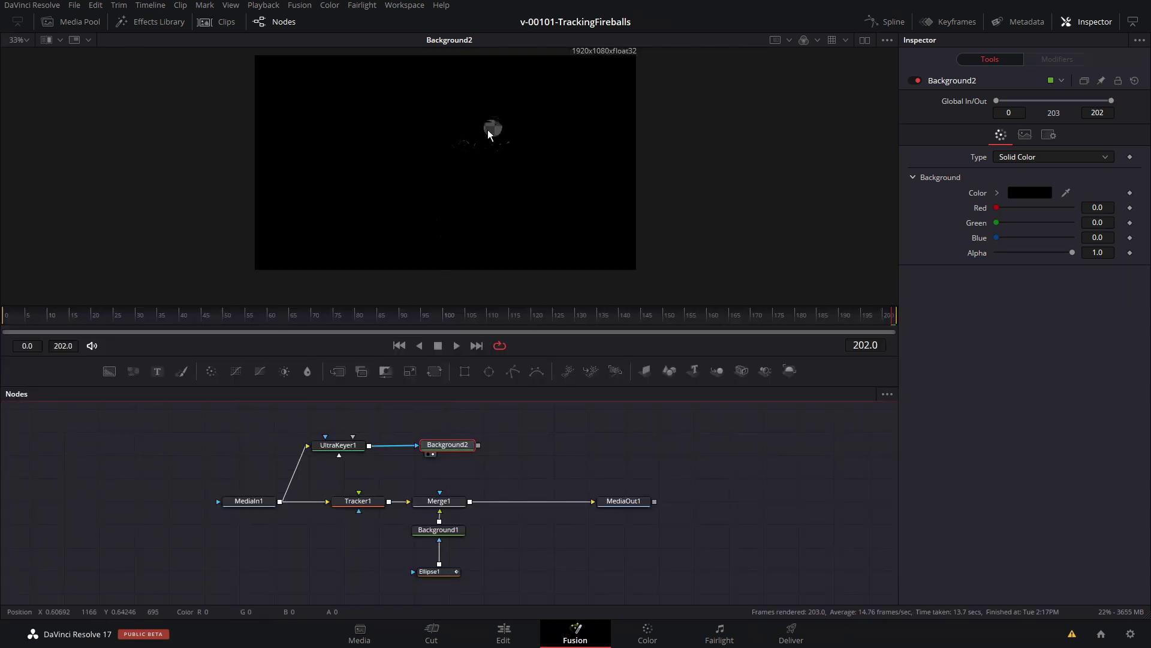
Step: Delete the old Tracker1 node and move UltraKeyer1 and Background2 closer to MediaIn1
left_click(366, 502)
key("Delete")
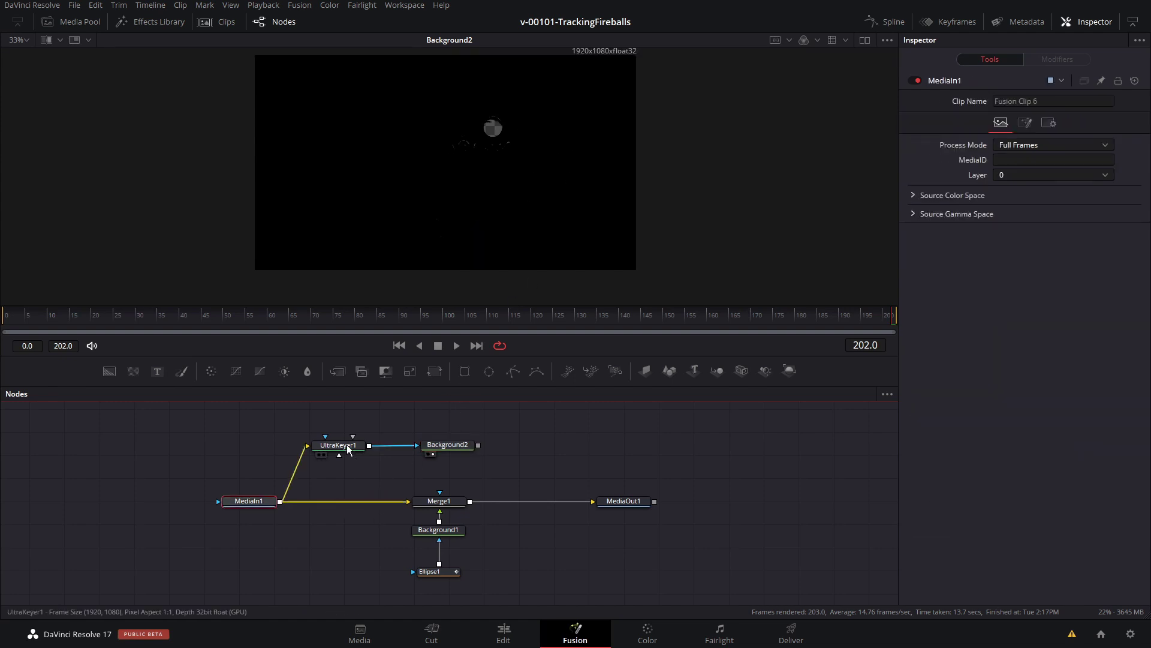
left_click_drag(338, 445, 320, 445)
left_click_drag(434, 454, 409, 450)
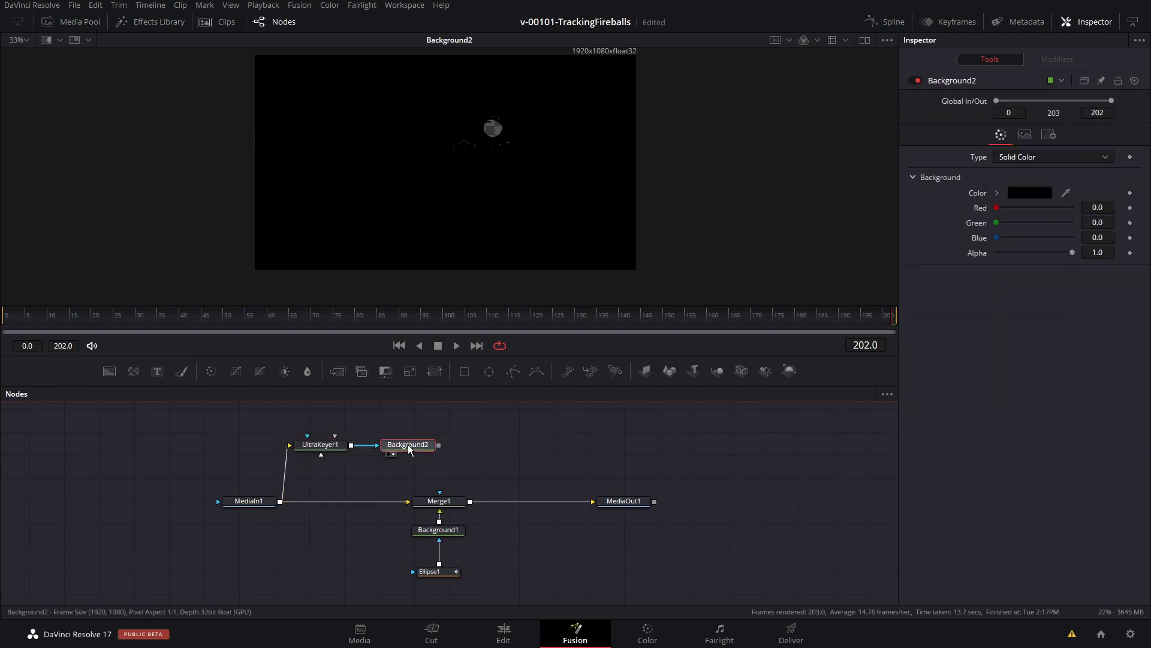
Step: Add a Tracker node after Background2 and fit its pattern box around the ball, with a search height of about 0.302
key("shift+space")
type("tra")
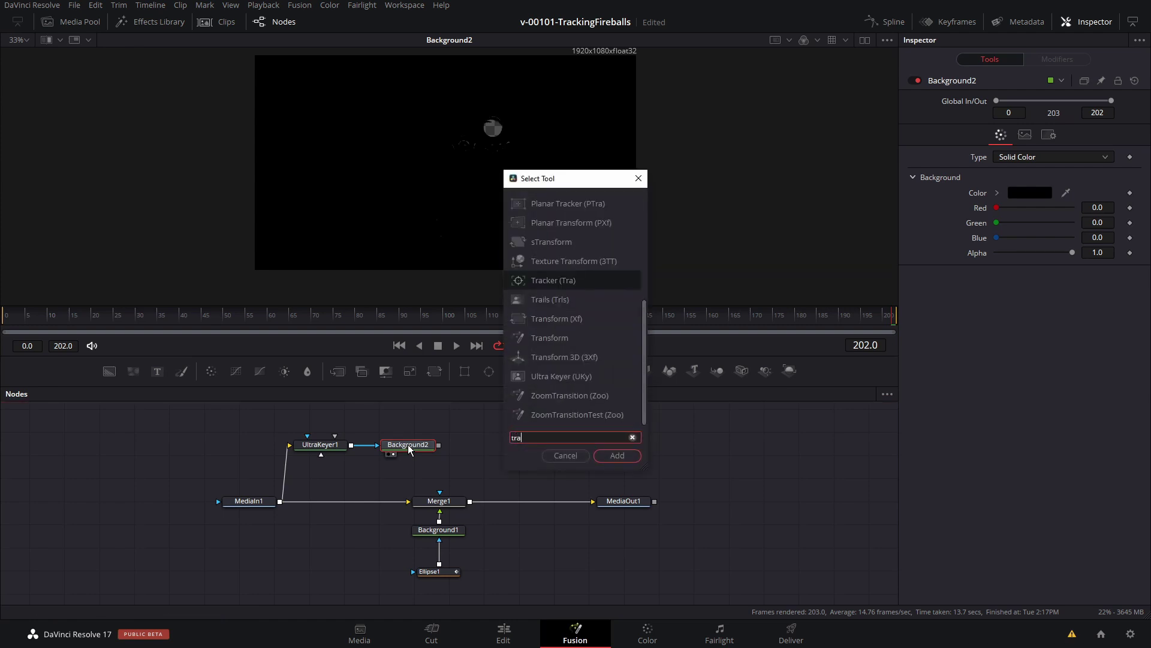
key("Return")
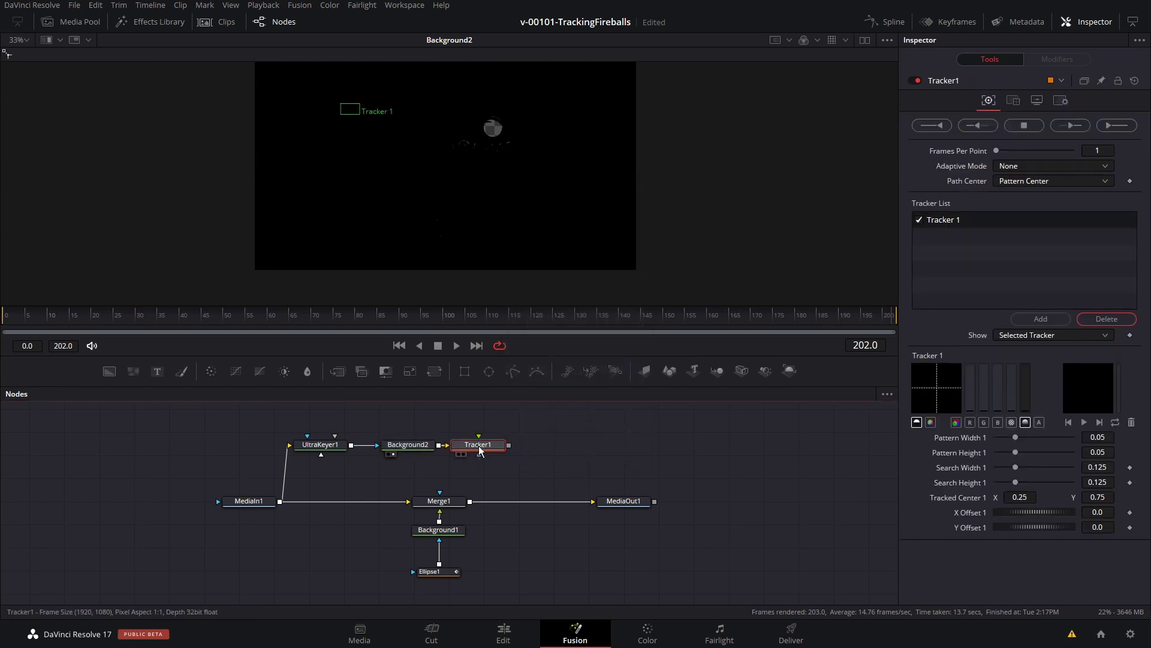
left_click_drag(341, 103, 489, 119)
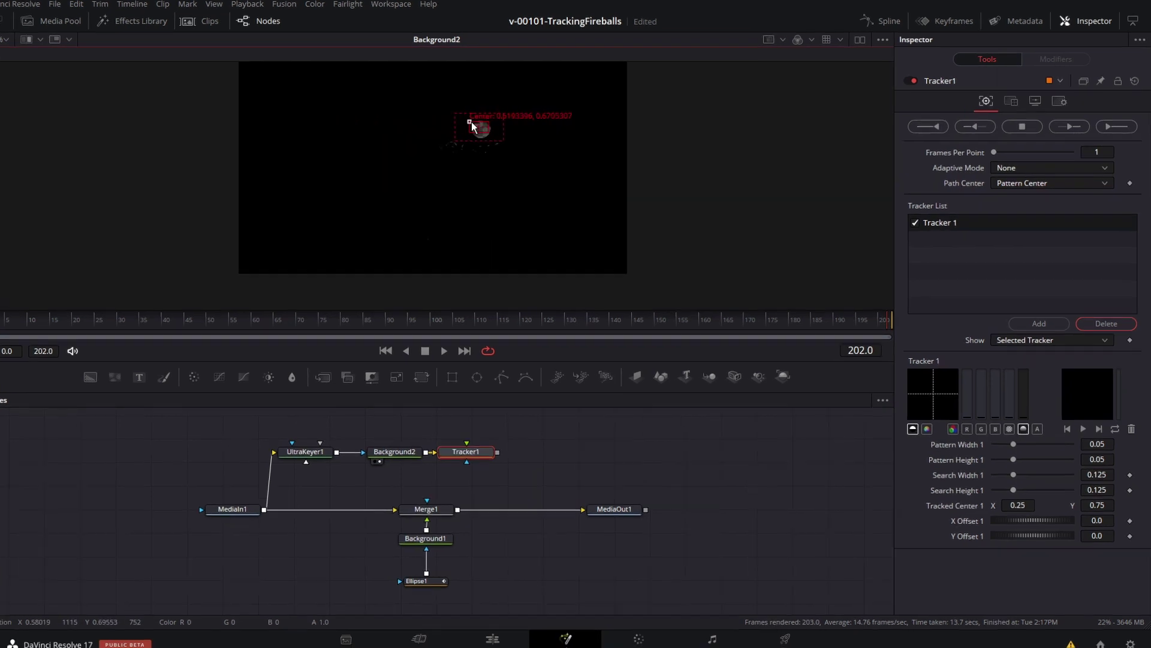
mouse_move(365, 131)
left_mouse_down()
mouse_move(369, 179)
mouse_move(368, 148)
mouse_move(357, 147)
left_mouse_up()
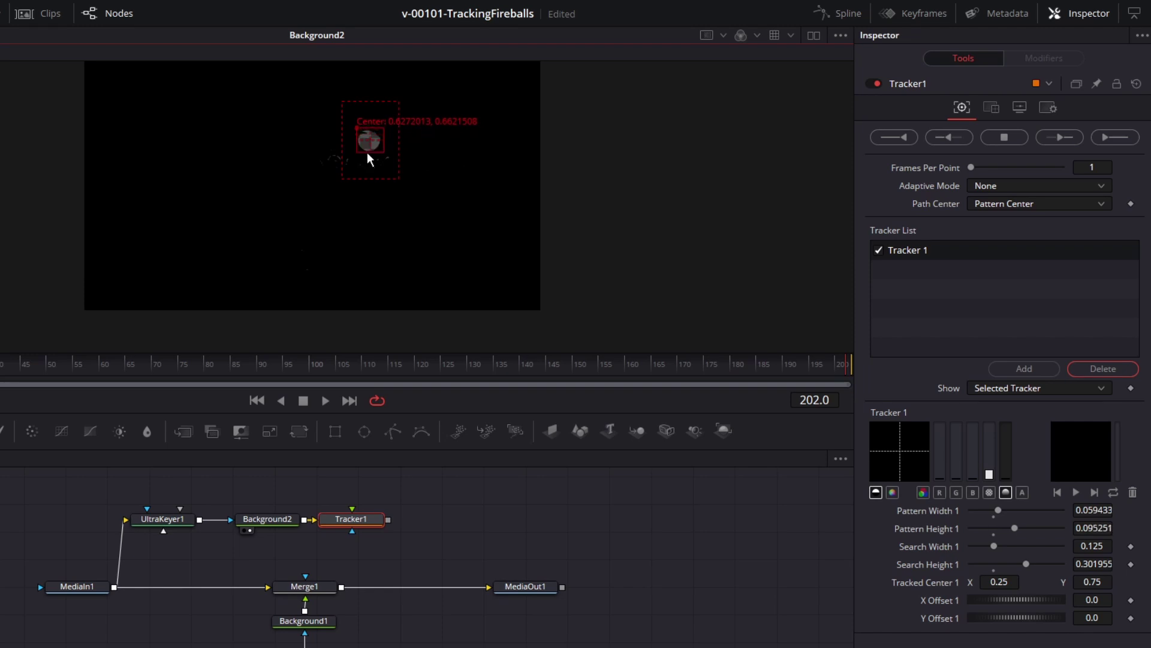
Step: Set the tracker to use the alpha channel and place its pattern box over the ball at frame 0
left_click(1006, 493)
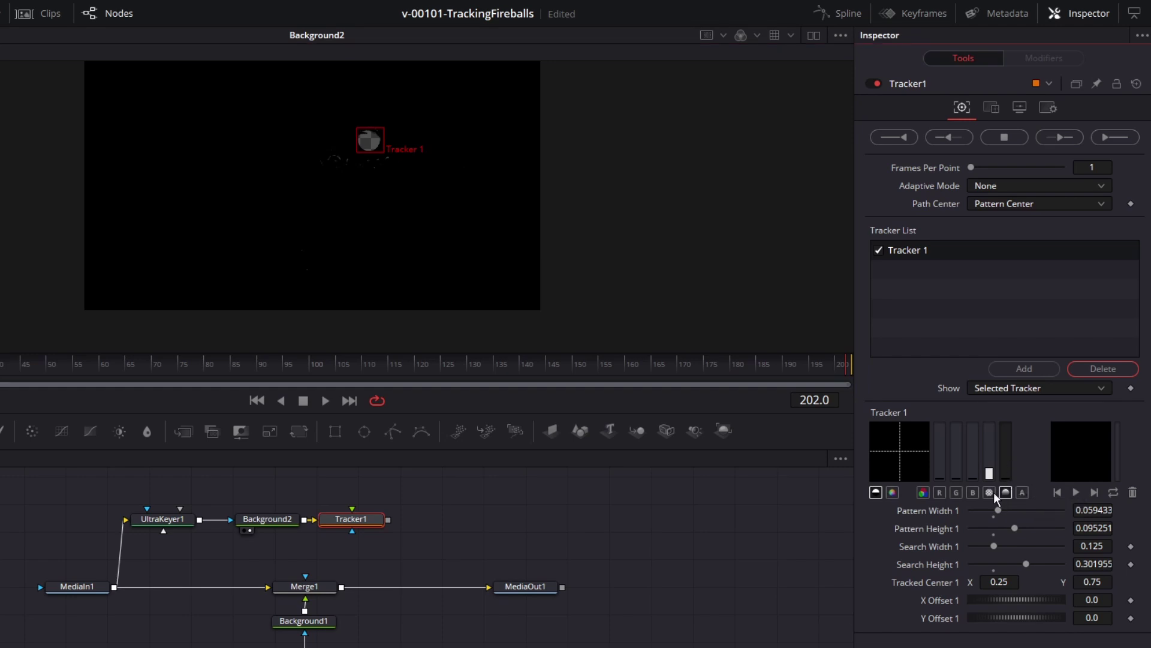
left_click(989, 494)
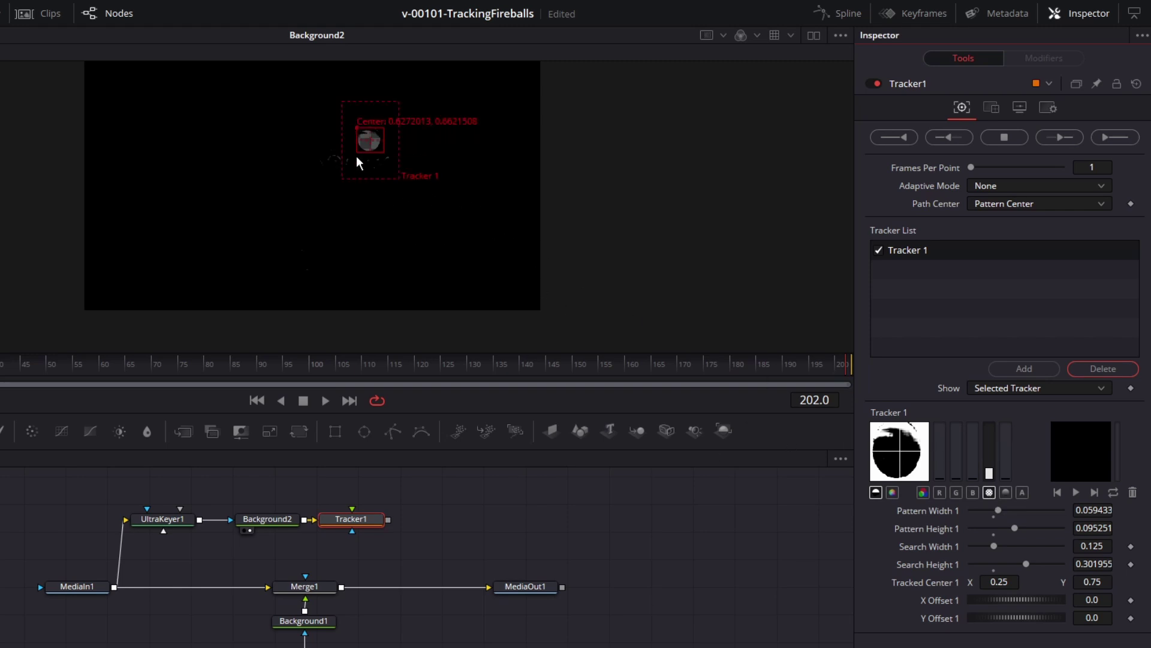
left_click(49, 315)
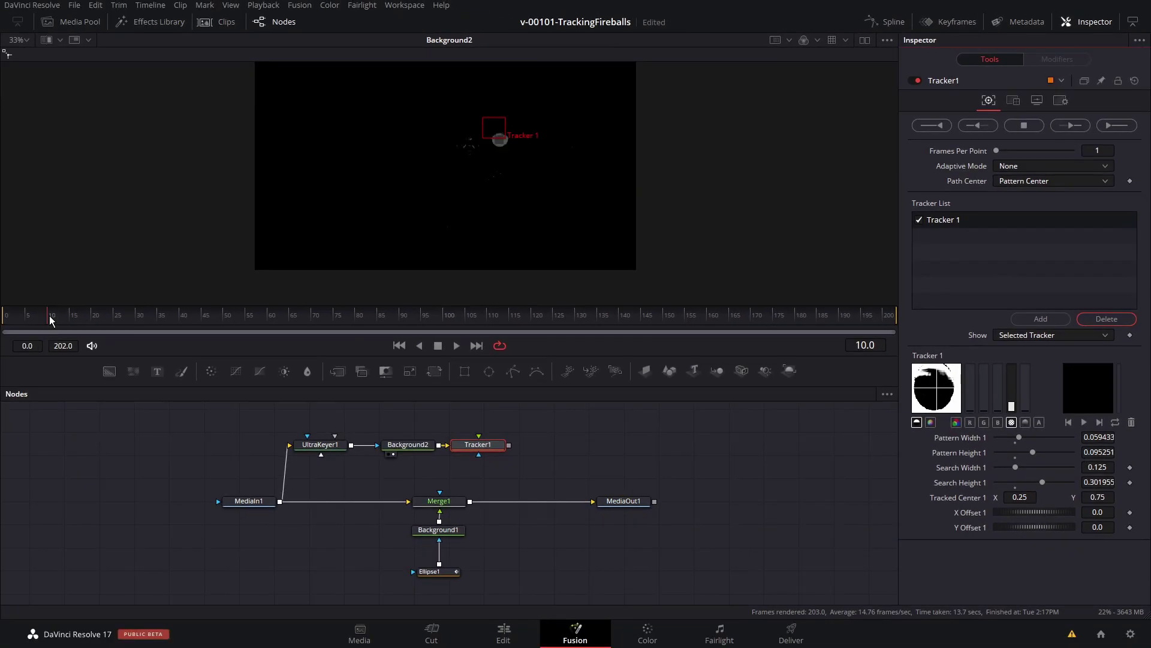
key("Home")
left_click_drag(482, 118, 454, 223)
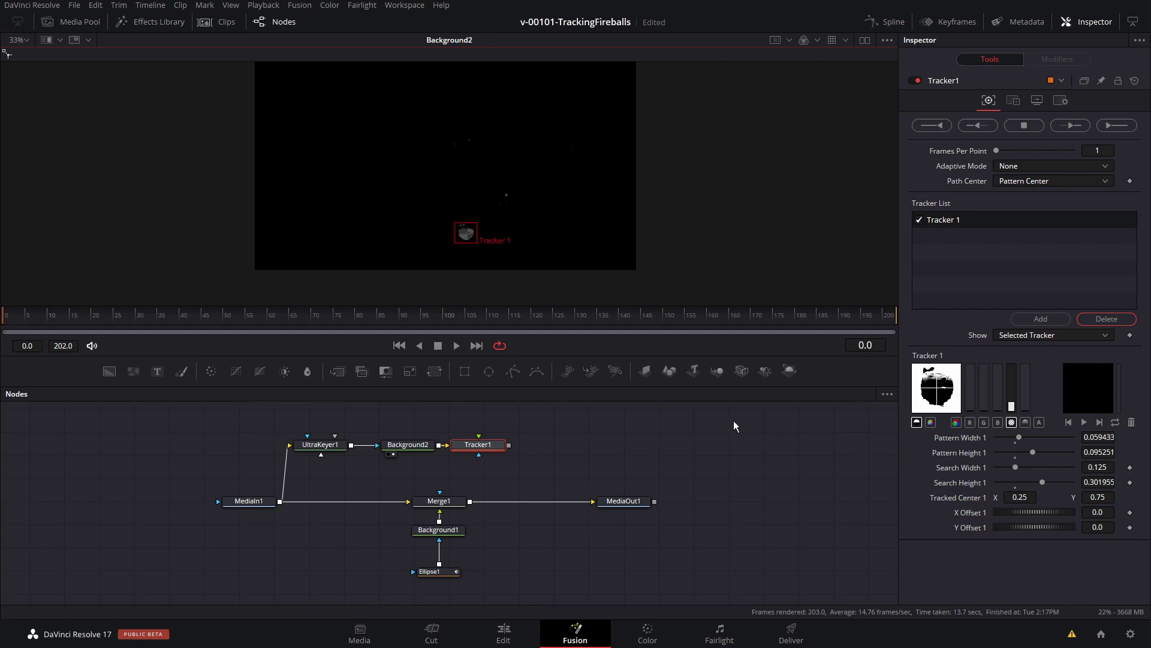
Step: Track the ball forward through the whole clip and check the path around frame 61
left_click(1116, 126)
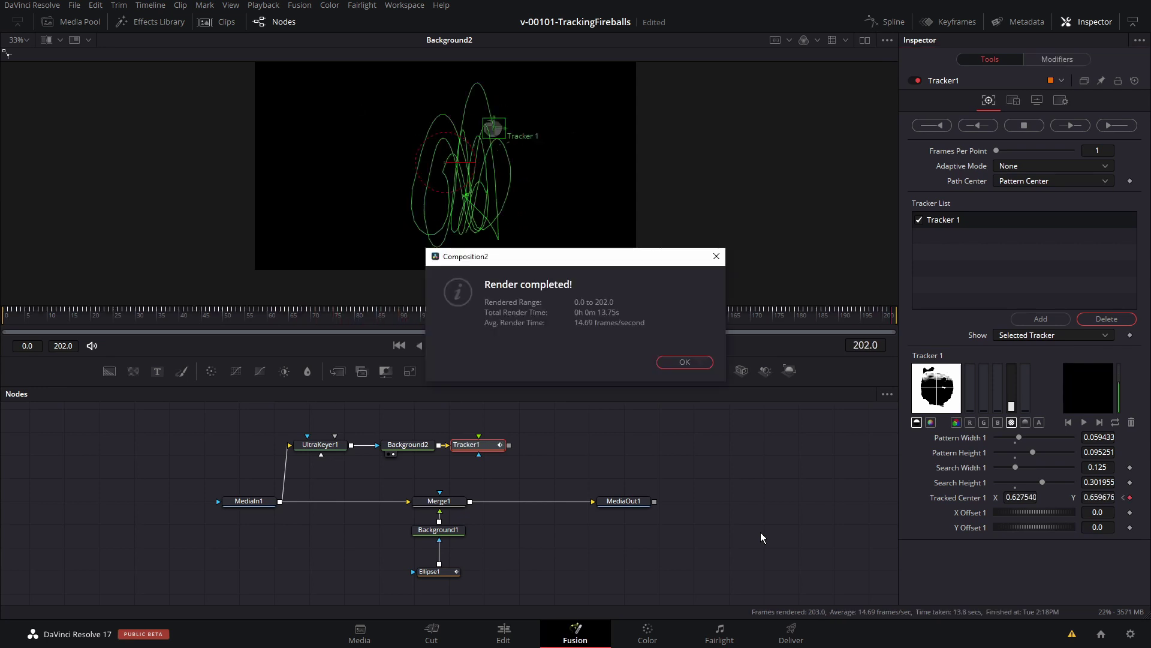
left_click(685, 362)
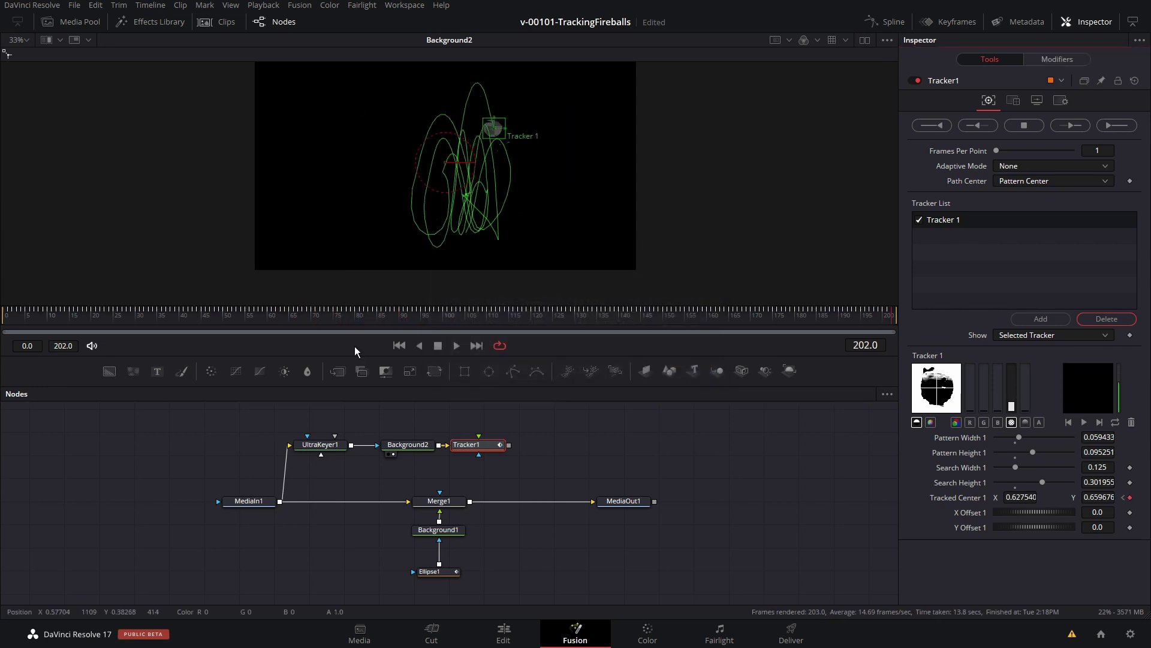
left_click_drag(326, 321, 302, 318)
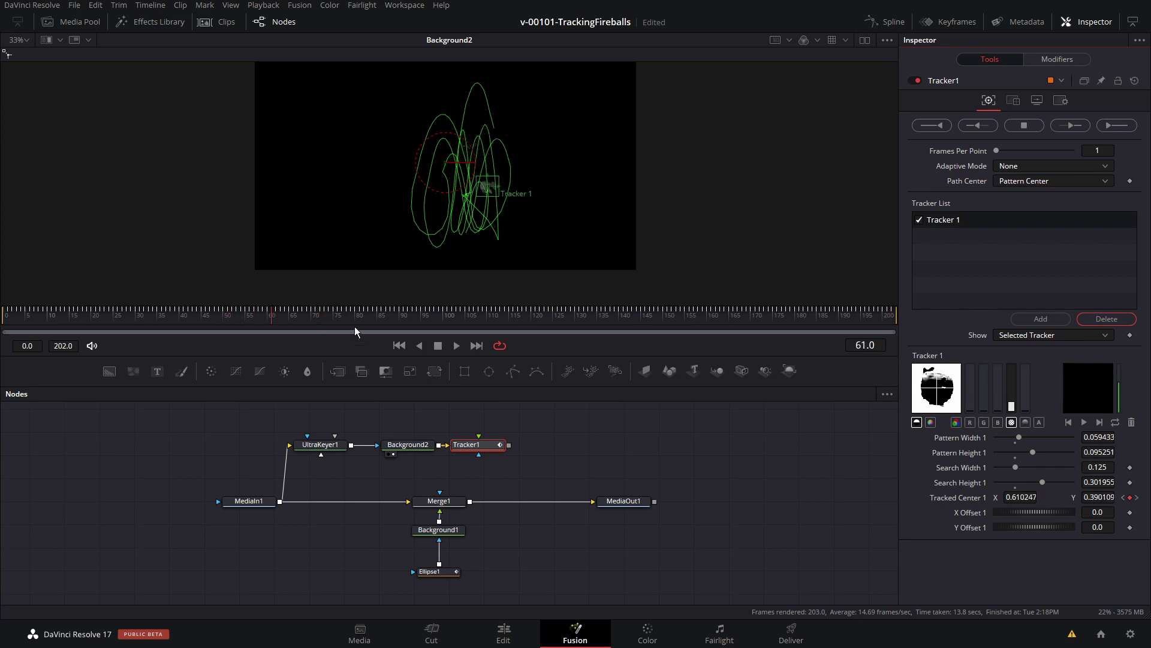
Step: With MediaOut1 in the viewer, reset Ellipse1's center to default and connect it to the Position of Tracker1Tracker1Path1
left_click(624, 502)
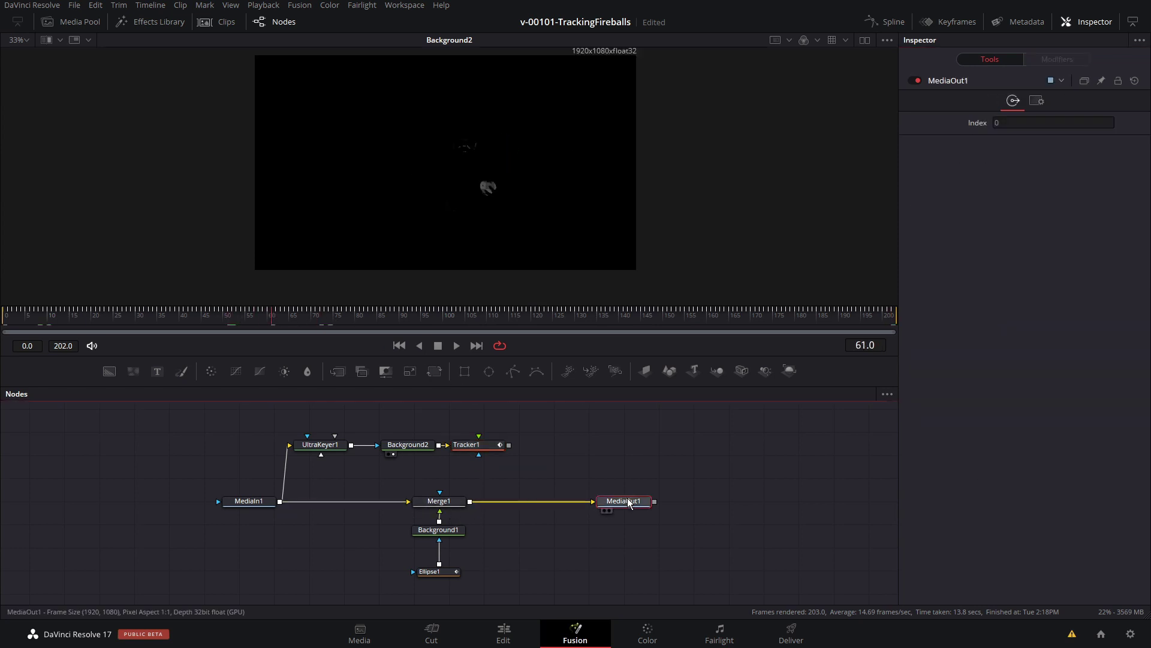
key("1")
left_click_drag(456, 578, 456, 574)
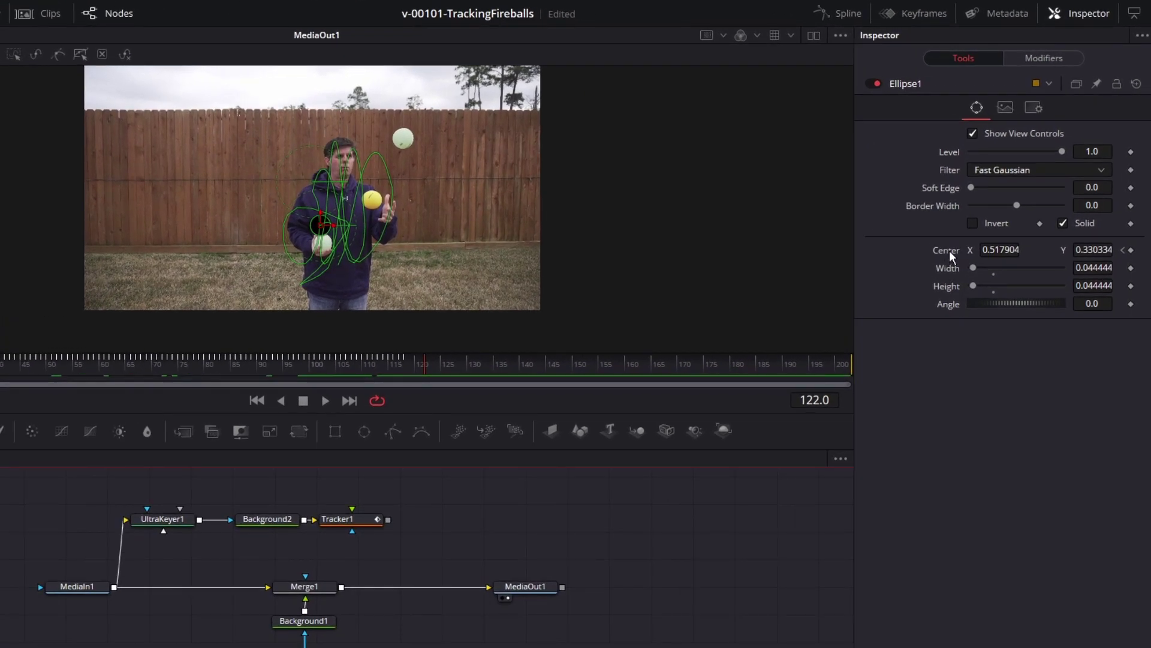
double_click(948, 252)
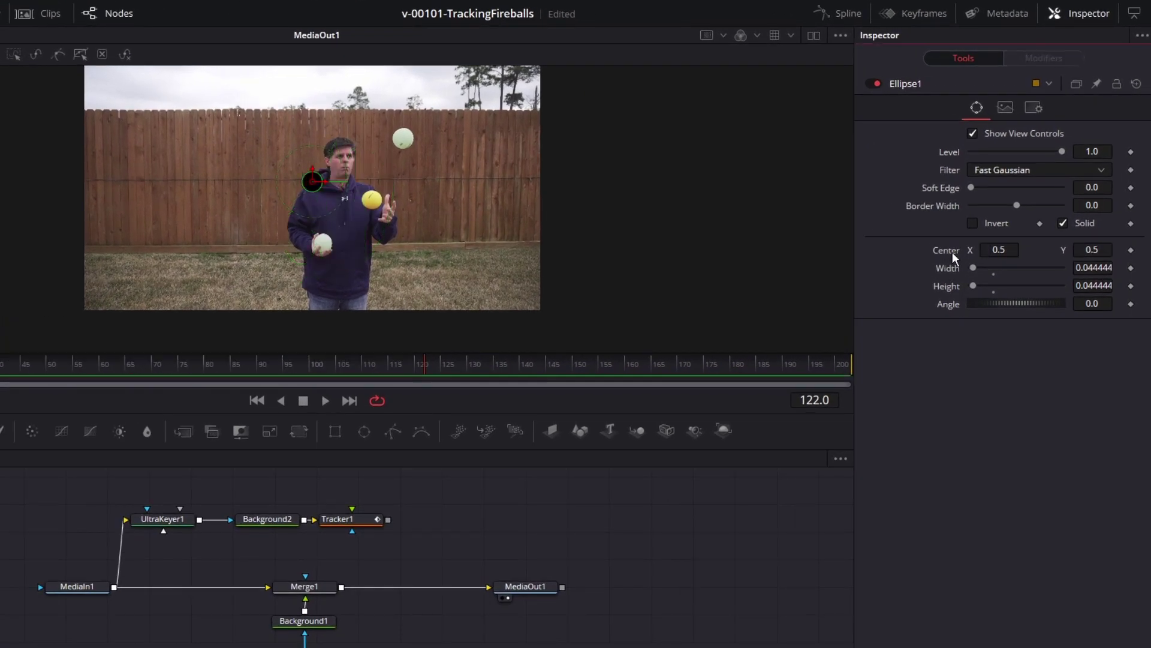
right_click(952, 252)
mouse_move(1003, 338)
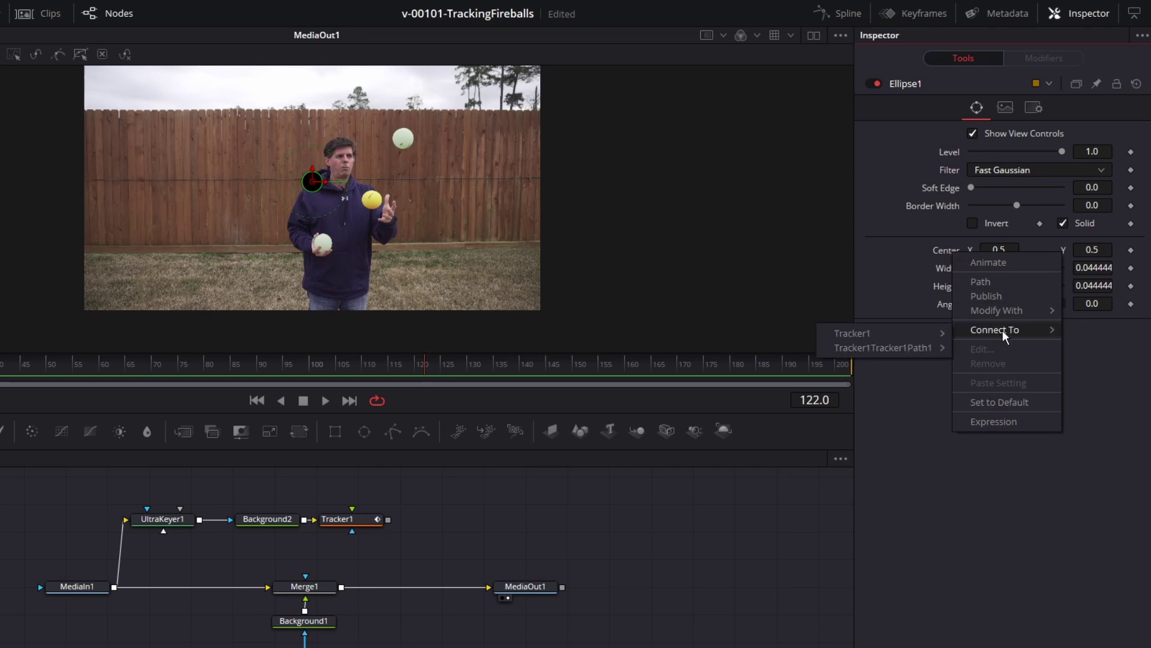
mouse_move(886, 349)
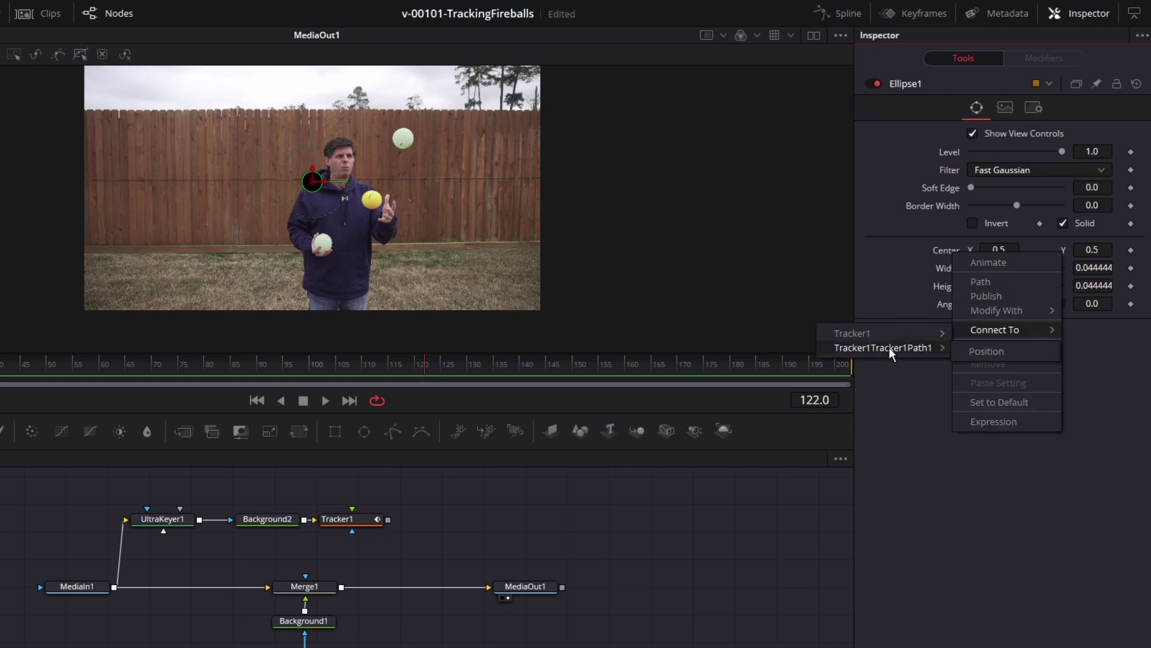
left_click(977, 350)
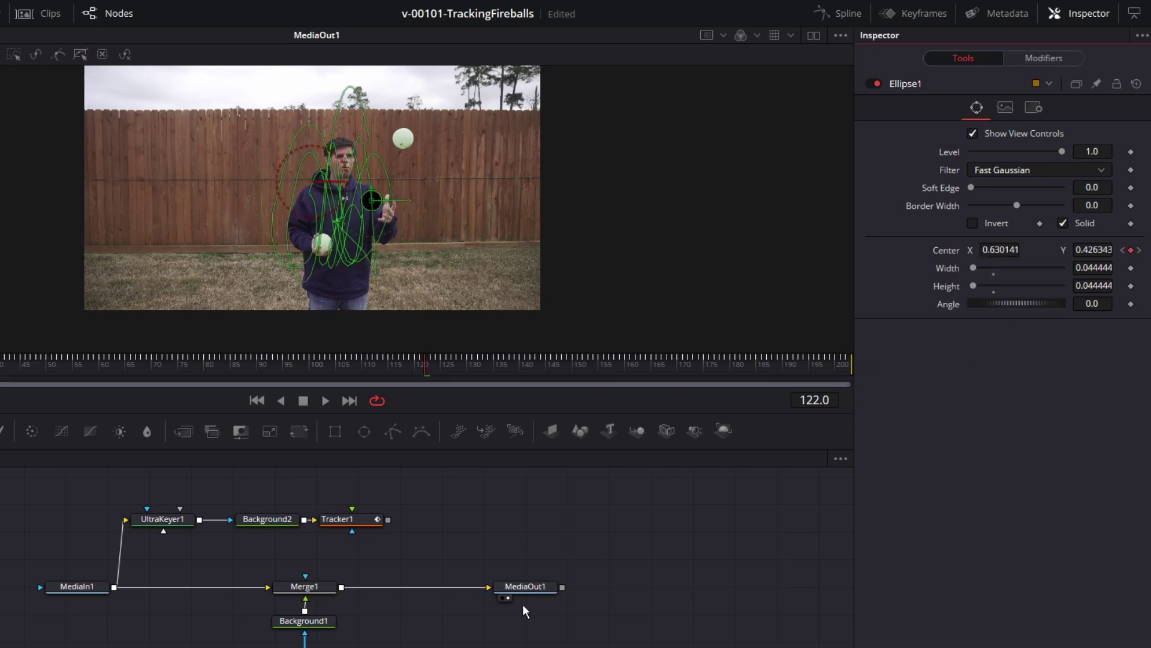
Step: Play the MediaOut1 result from near the clip's start to check how the black circle follows the ball
left_click(530, 588)
left_click(9, 373)
key("space")
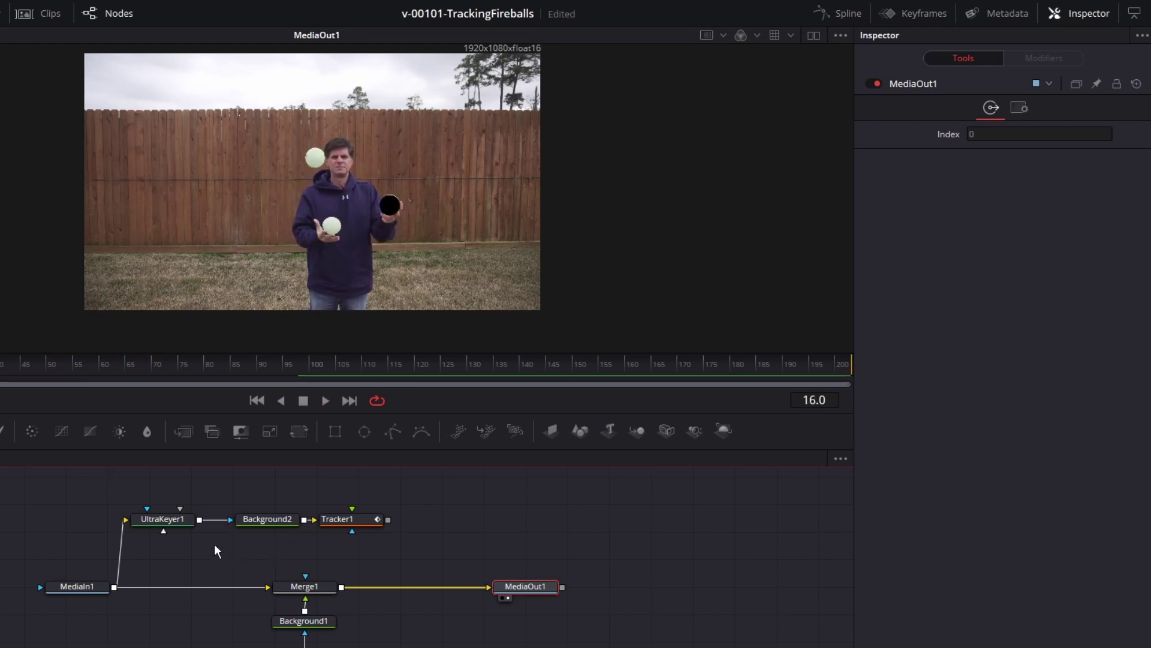
Step: Delete the UltraKeyer1 and Background2 nodes and move Tracker1 directly above Merge1
left_click_drag(118, 503, 280, 545)
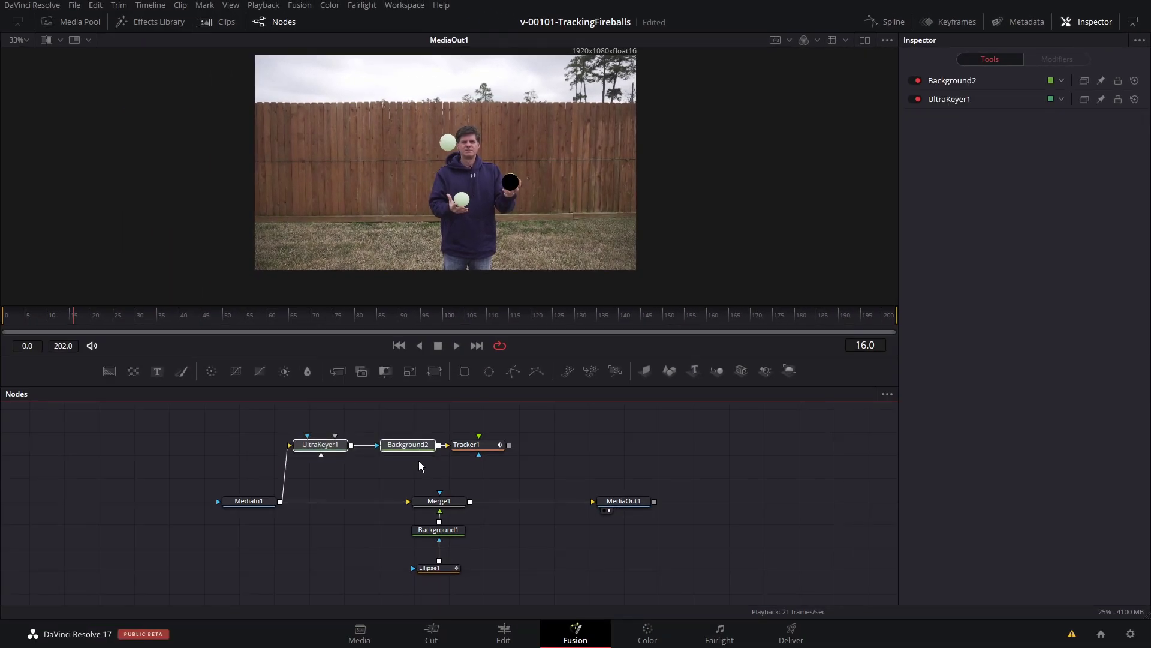
key("Delete")
left_click_drag(472, 445, 444, 450)
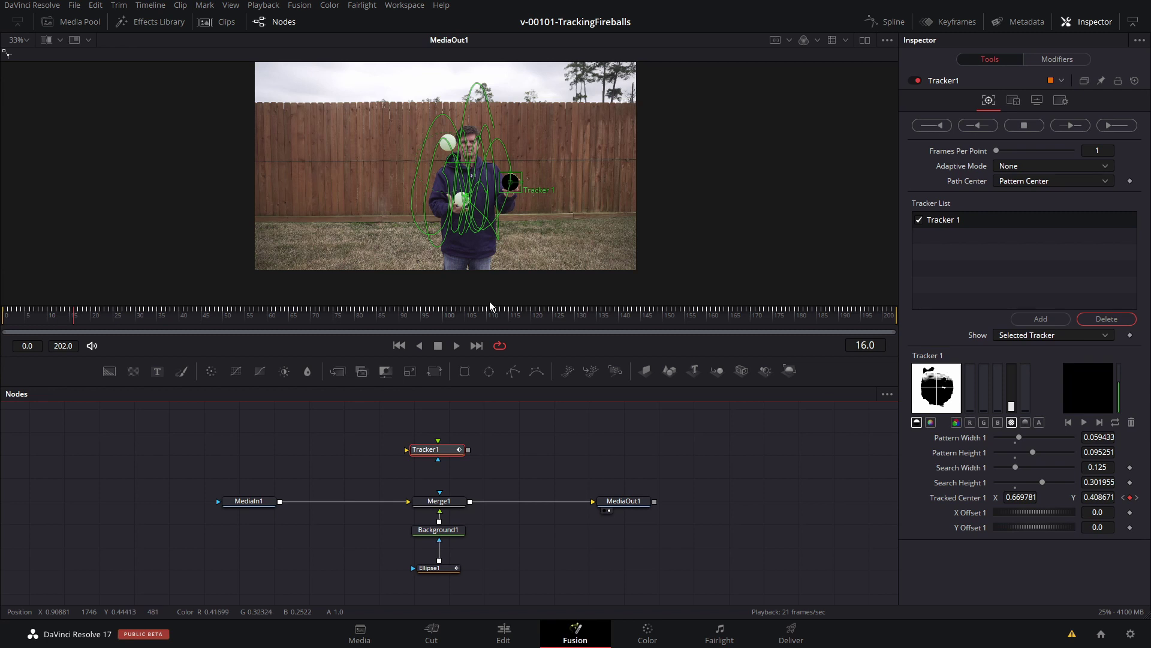
Step: Make room in the node flow by moving MediaOut1 farther from Merge1 and shifting Merge1, Background1 and Ellipse1 toward MediaIn1
left_click(623, 501)
scroll(381, 442, "up", 2)
scroll(351, 428, "down", 2)
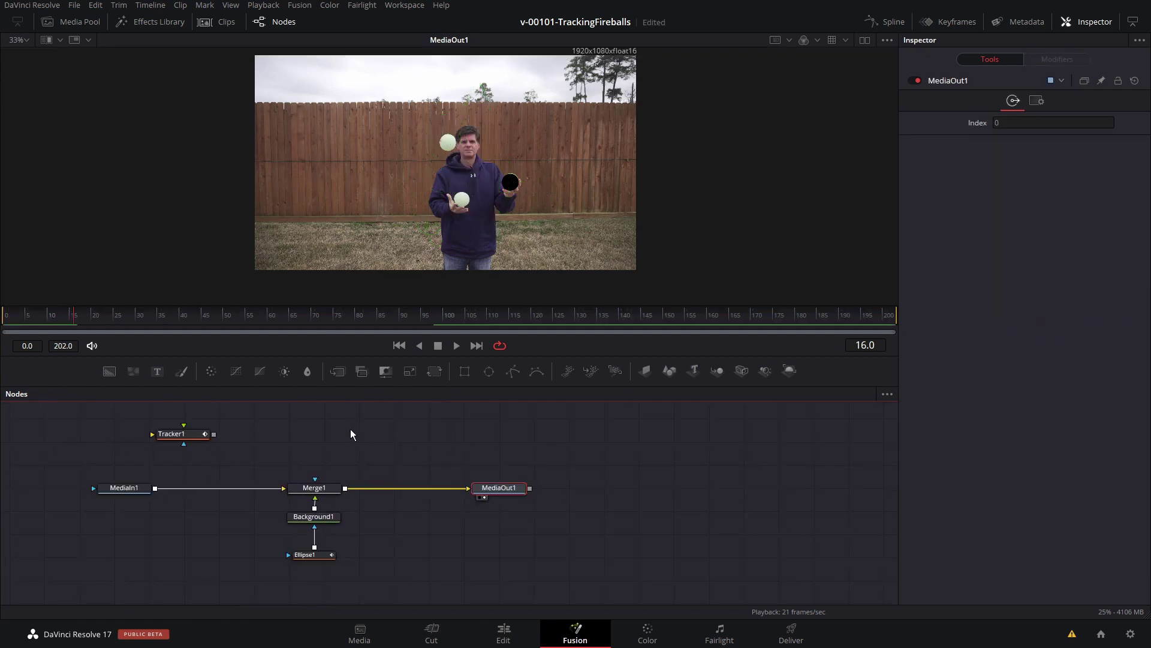
left_click_drag(487, 491, 586, 492)
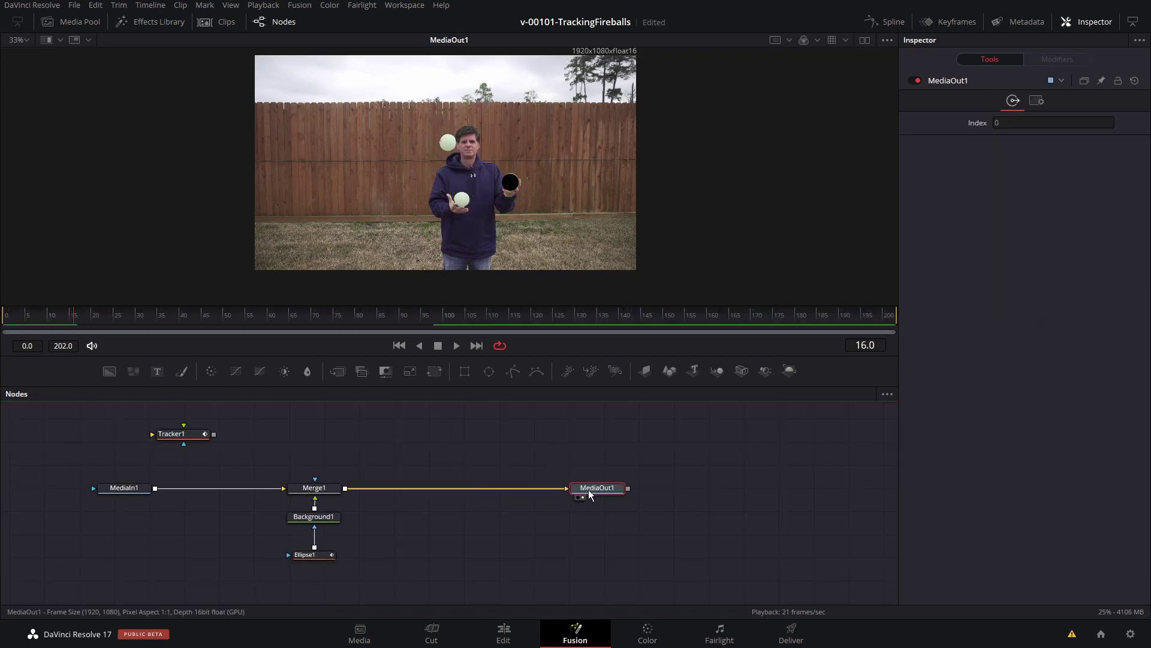
left_click_drag(313, 488, 271, 517)
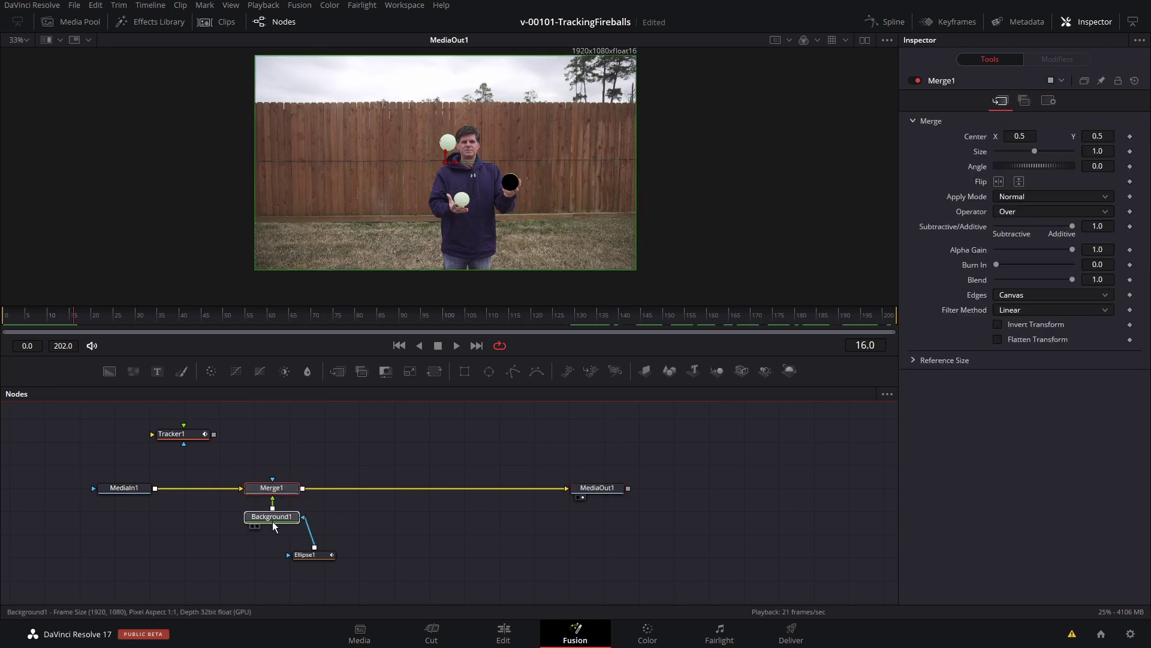
left_click_drag(299, 562, 262, 560)
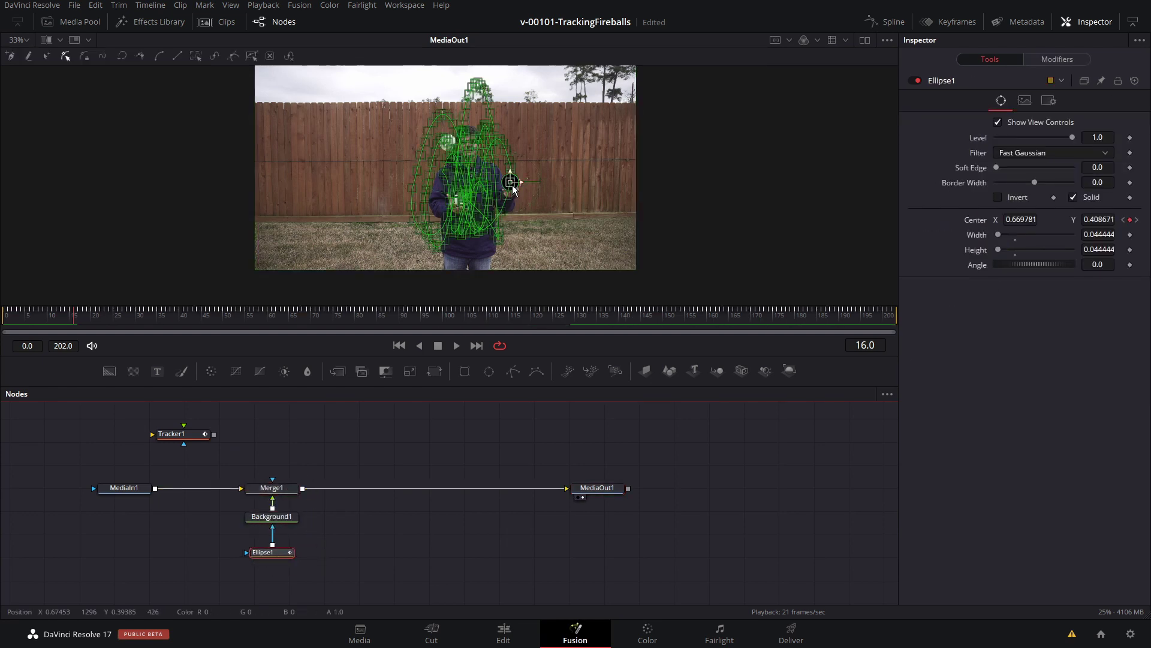
Step: Add a pEmitter node in the empty area beside Background1 and attach a pRender node to its output
left_click(393, 534)
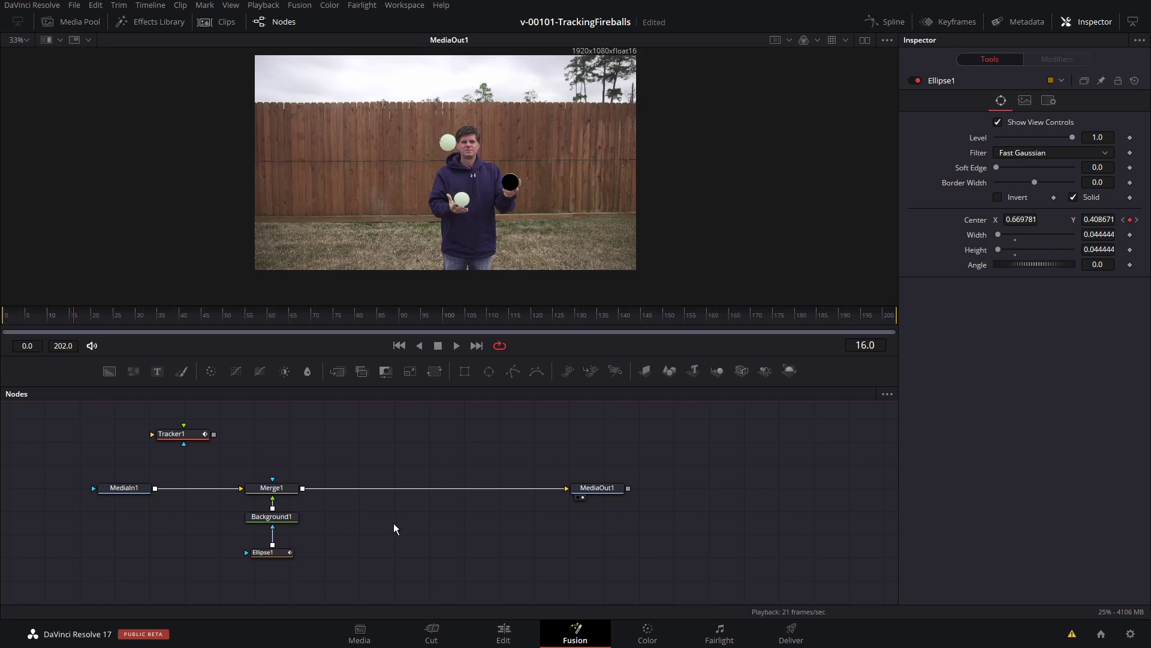
key("shift+space")
type("tra")
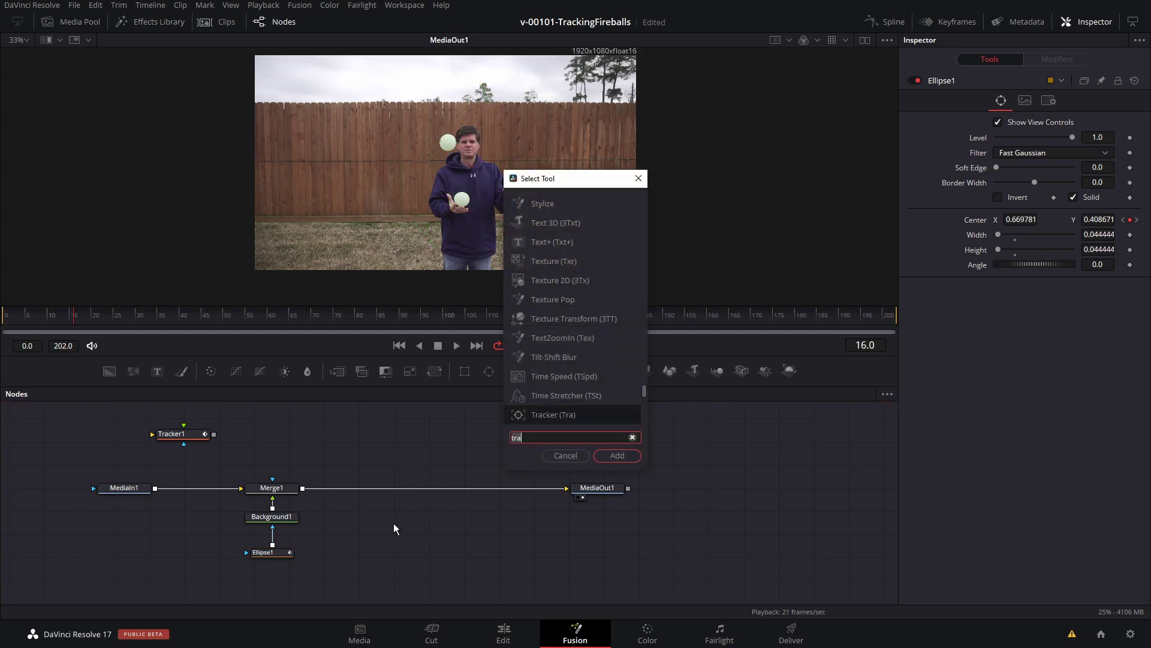
key("BackSpace")
key("BackSpace")
key("BackSpace")
type("pem")
key("Return")
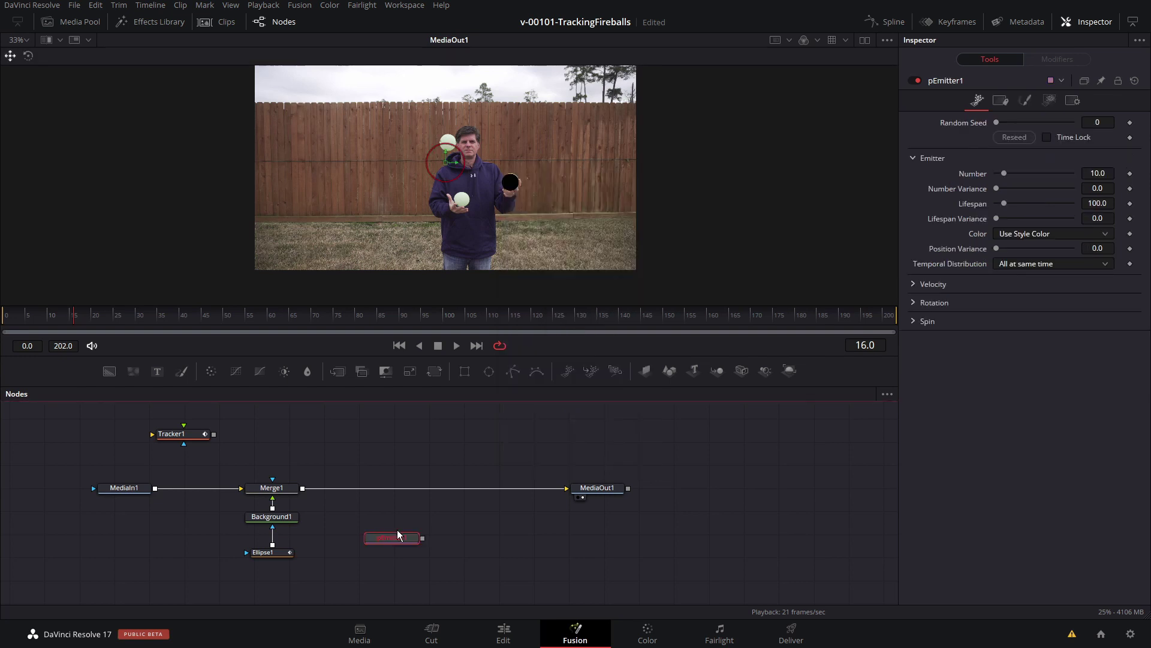
key("shift+space")
type("pre")
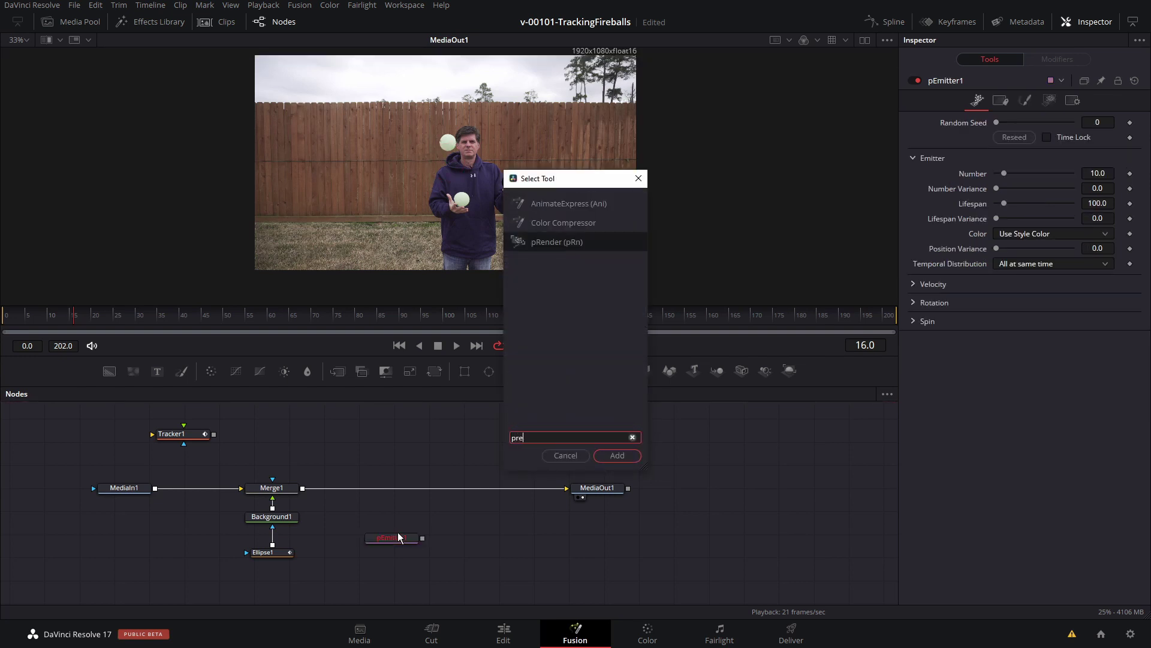
key("Return")
Step: Merge the pRender1 output over Merge1 before MediaOut1, and arrange pRender1 and pEmitter1 below the new Merge2
left_click_drag(397, 531, 456, 544)
left_click_drag(464, 543, 303, 489)
left_click_drag(543, 550, 368, 487)
left_click(391, 554)
mouse_move(391, 554)
left_mouse_down()
mouse_move(380, 523)
mouse_move(380, 566)
left_mouse_up()
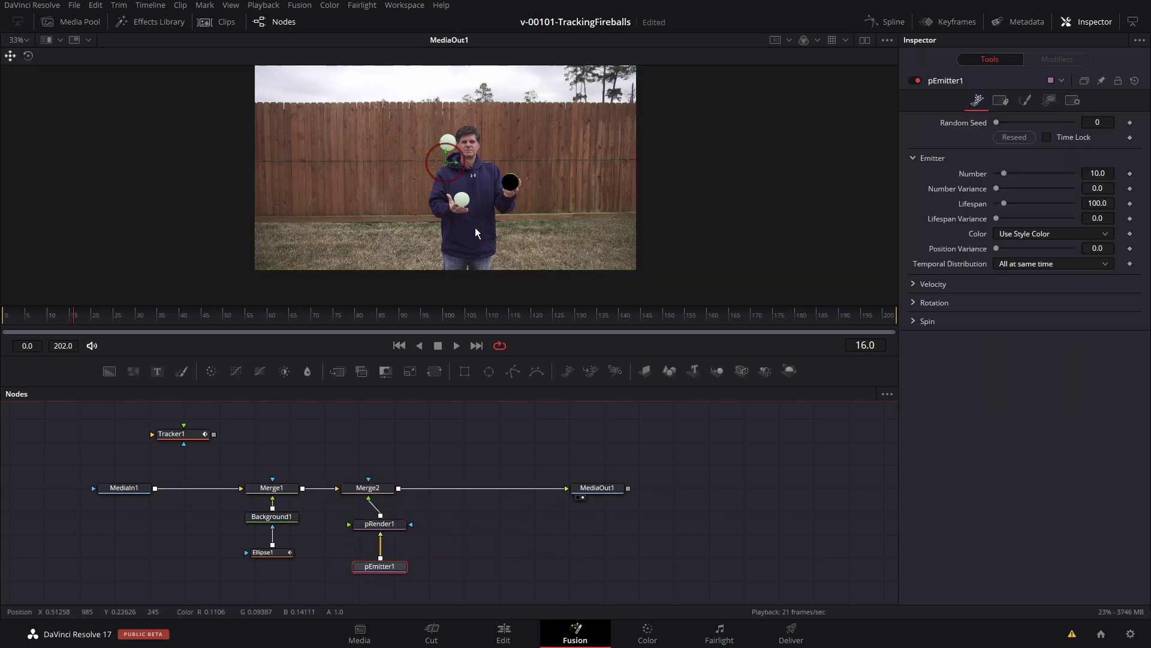
scroll(458, 223, "up", 5)
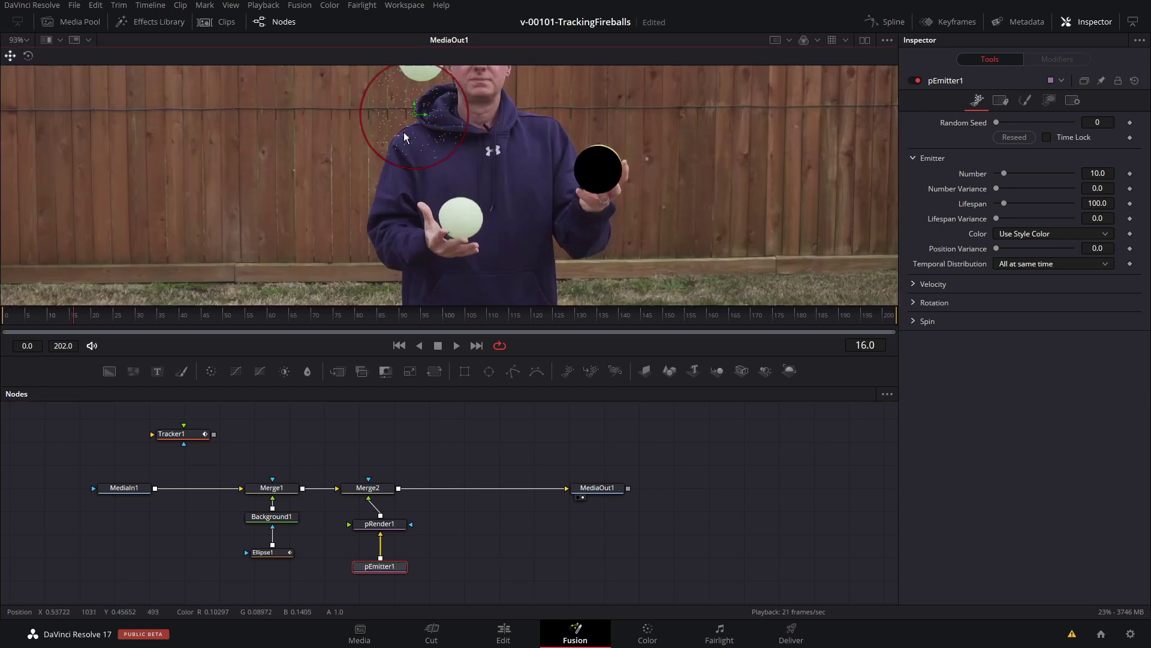
Step: Set the pEmitter1 particle style to NGon with the second, soft-circle NGon type, 6 sides and a size of 0.4646
scroll(444, 144, "down", 3)
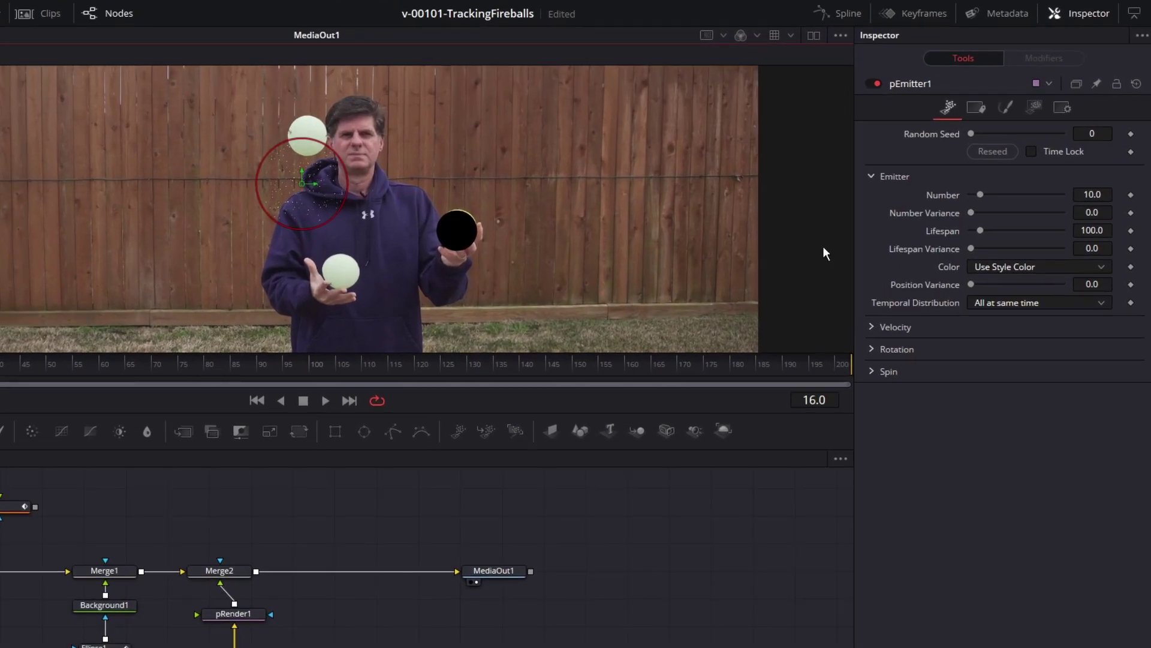
left_click(1005, 111)
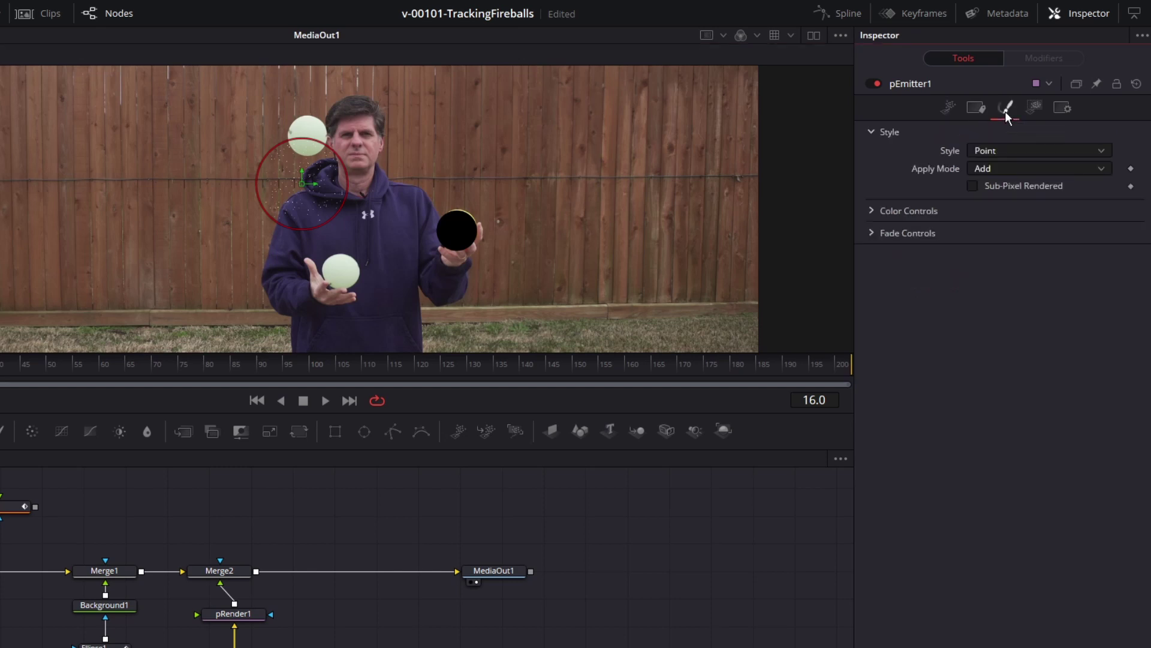
left_click(1000, 150)
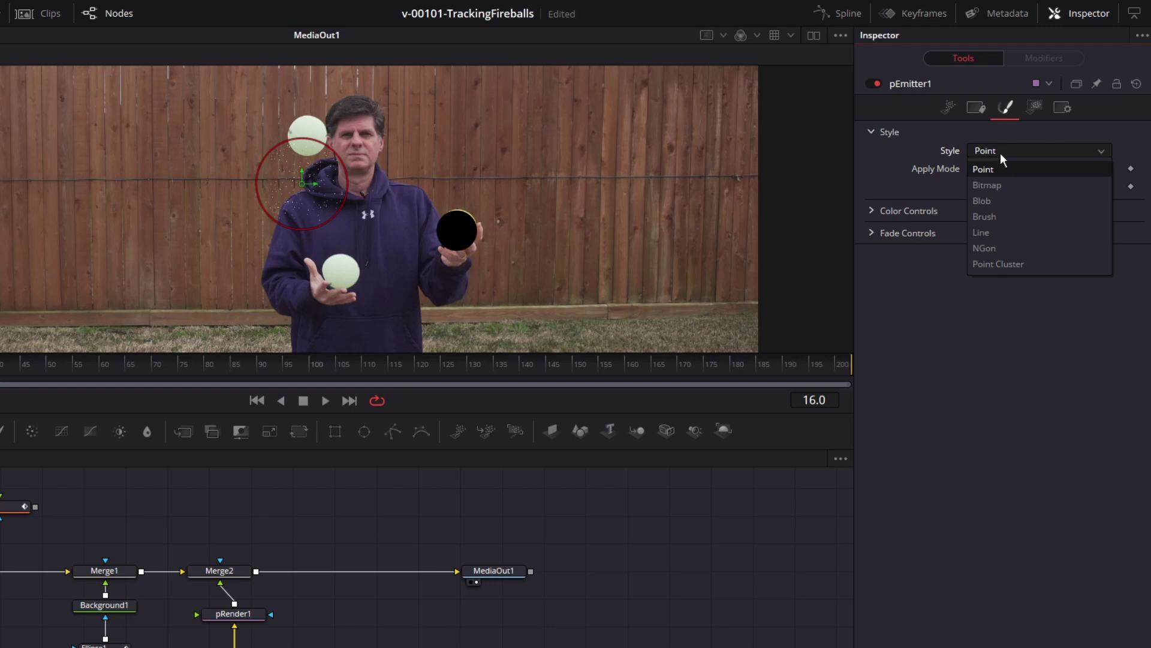
left_click(998, 246)
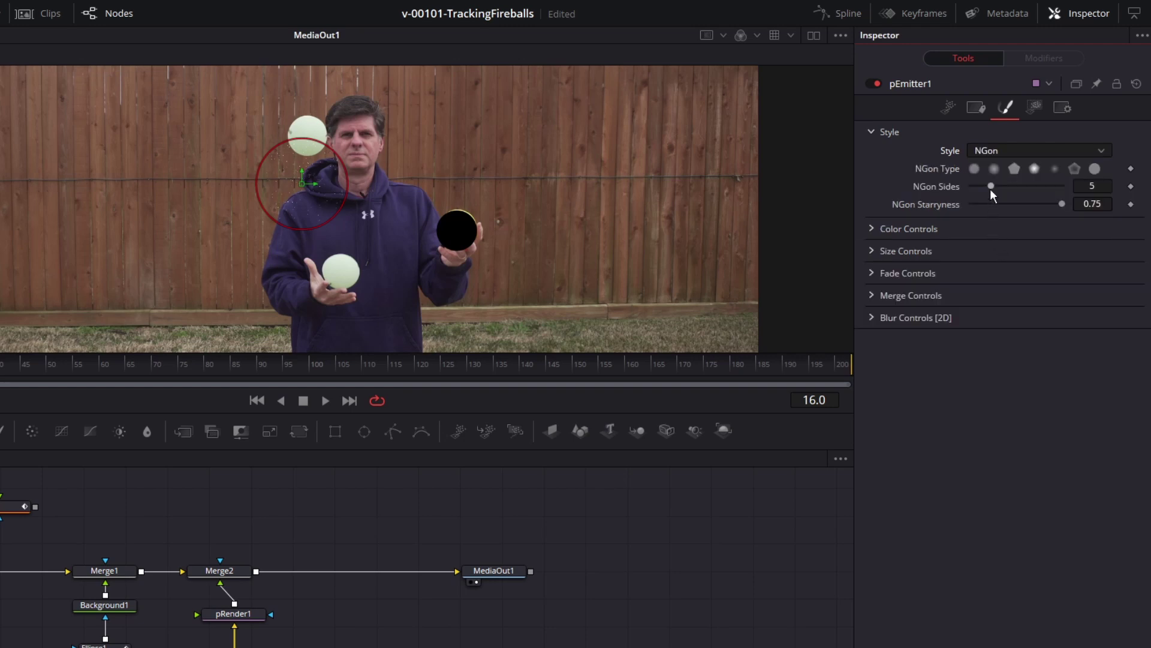
left_click(976, 169)
left_click_drag(992, 184, 1002, 184)
left_click(995, 170)
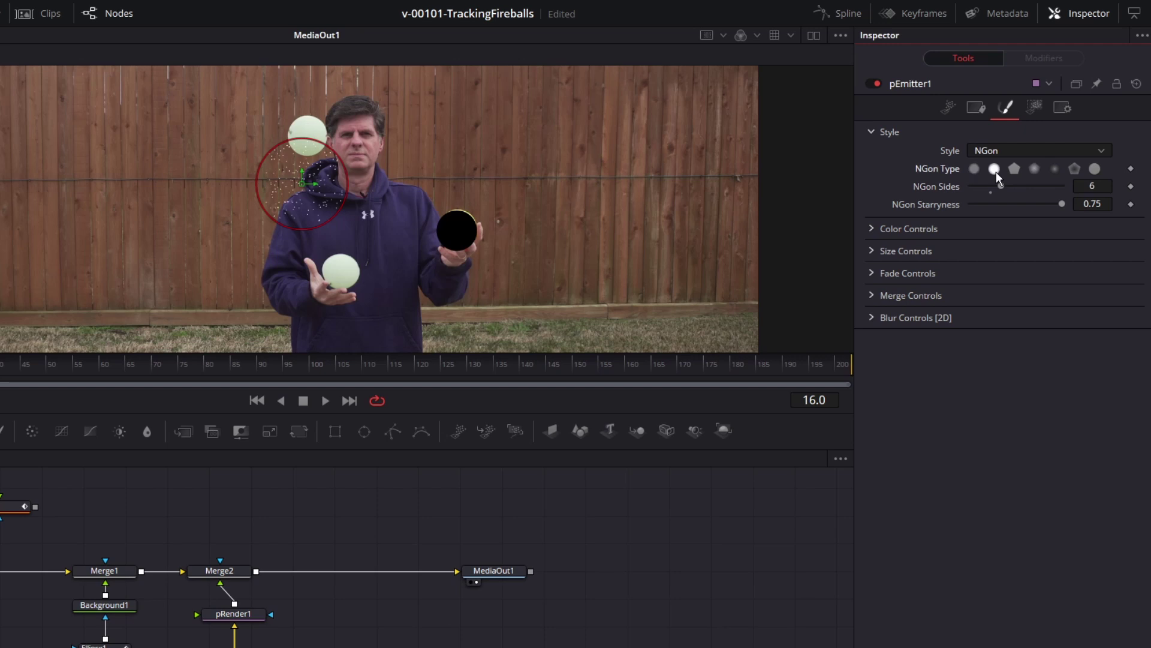
left_click(872, 251)
left_click_drag(988, 268, 1056, 268)
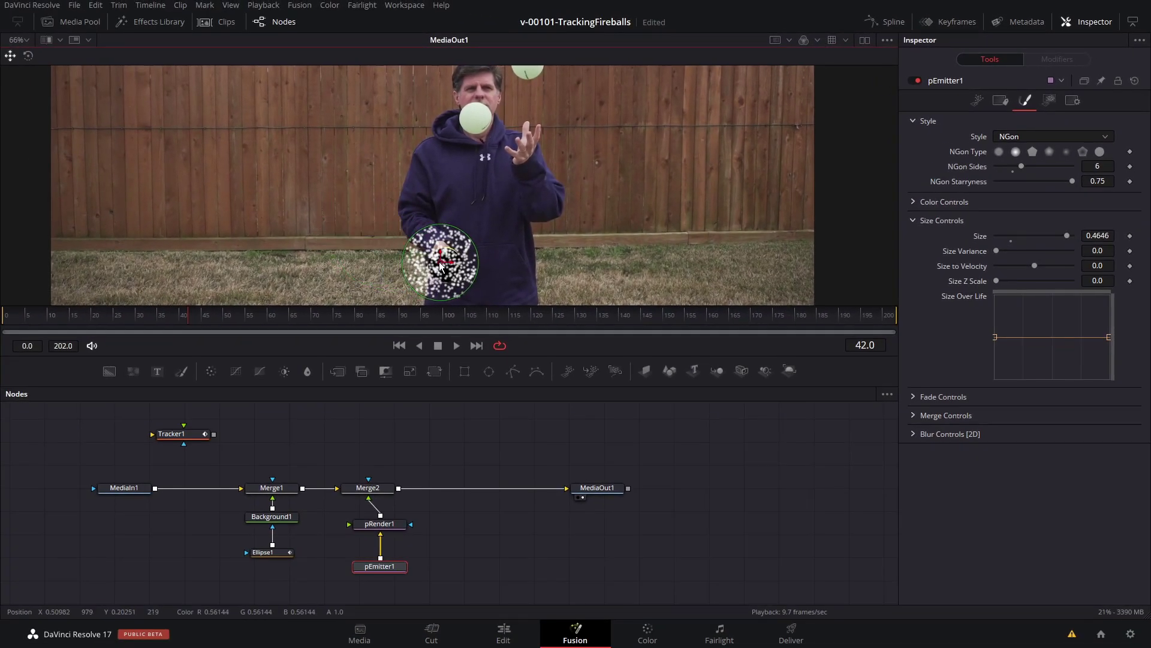
Step: Try shifting the spherical emitter beside the juggler, and a Cube region 0.323 wide moved over the fence
left_click_drag(442, 266, 382, 236)
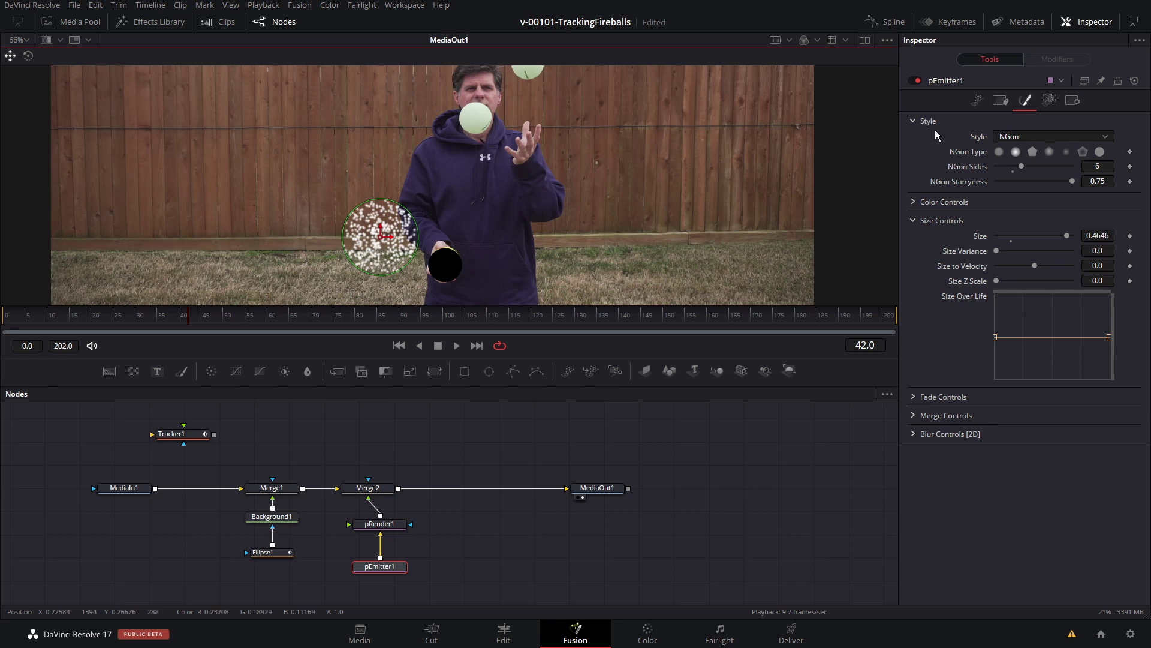
left_click(1050, 106)
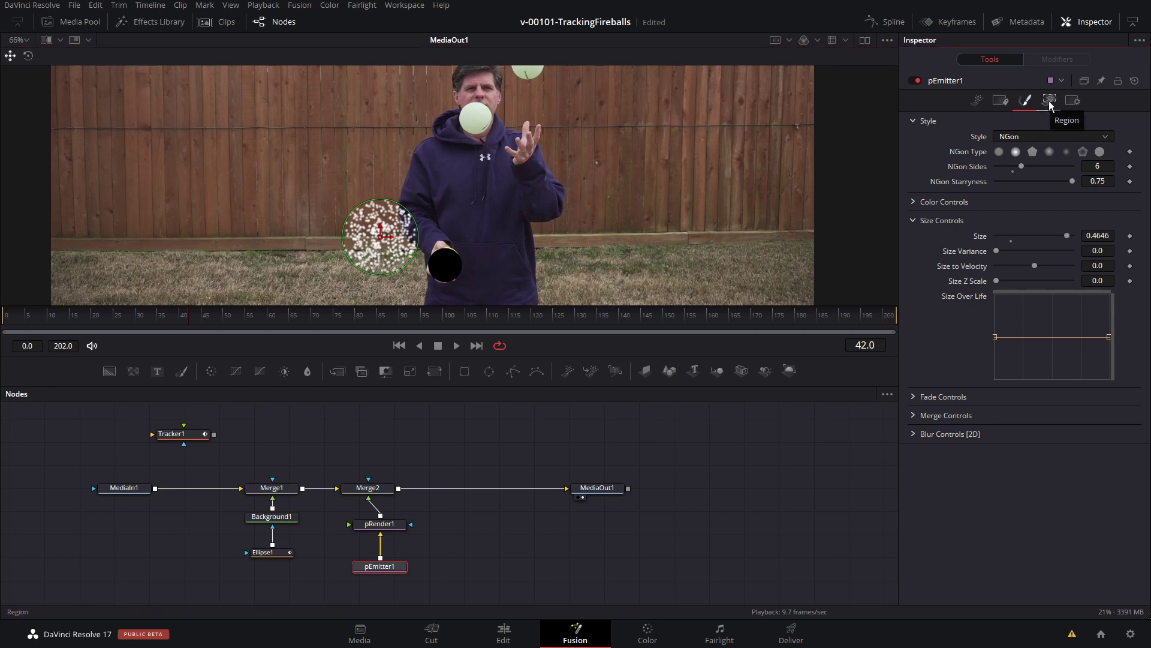
left_click(1049, 105)
scroll(655, 206, "down", 2)
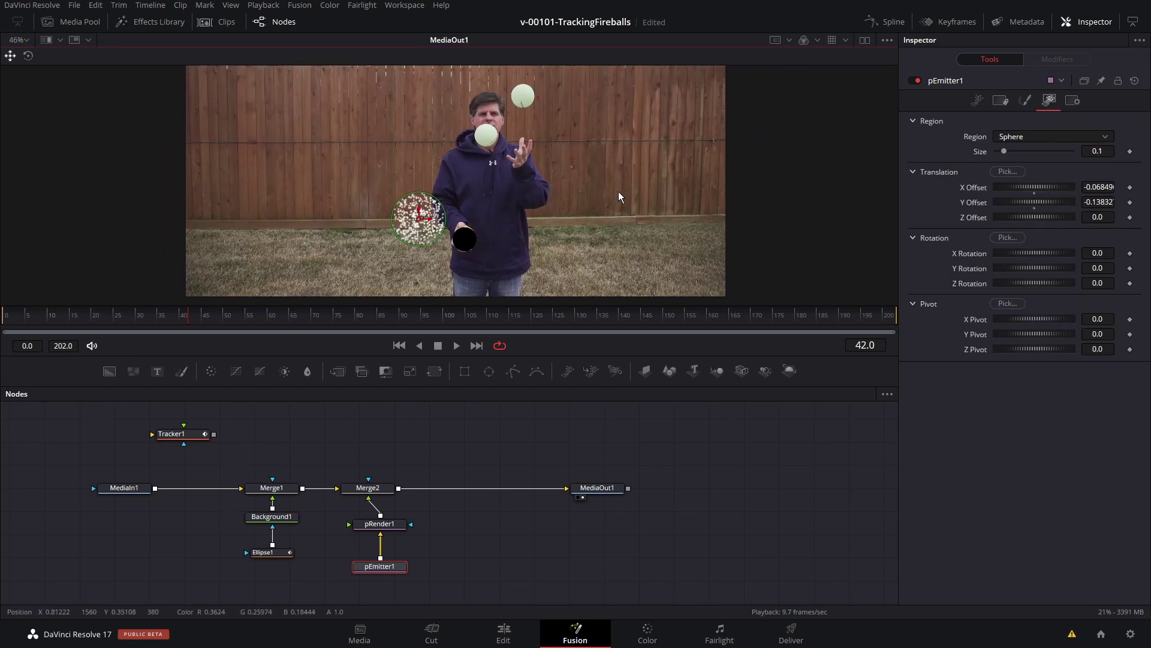
left_click(1009, 139)
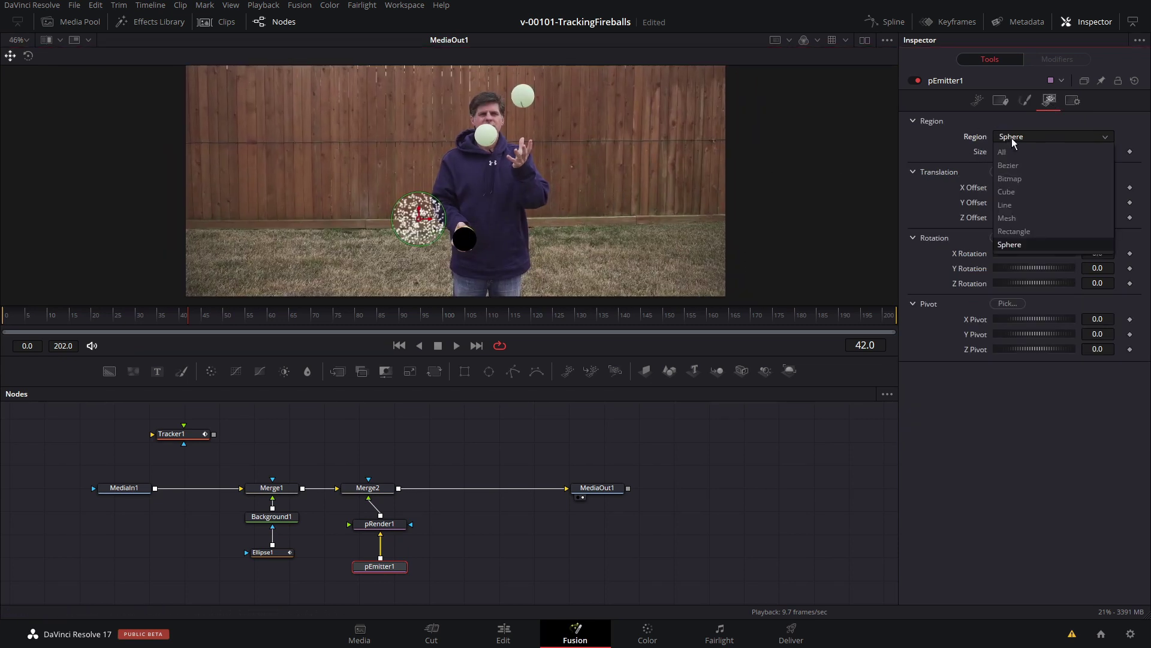
left_click(1023, 191)
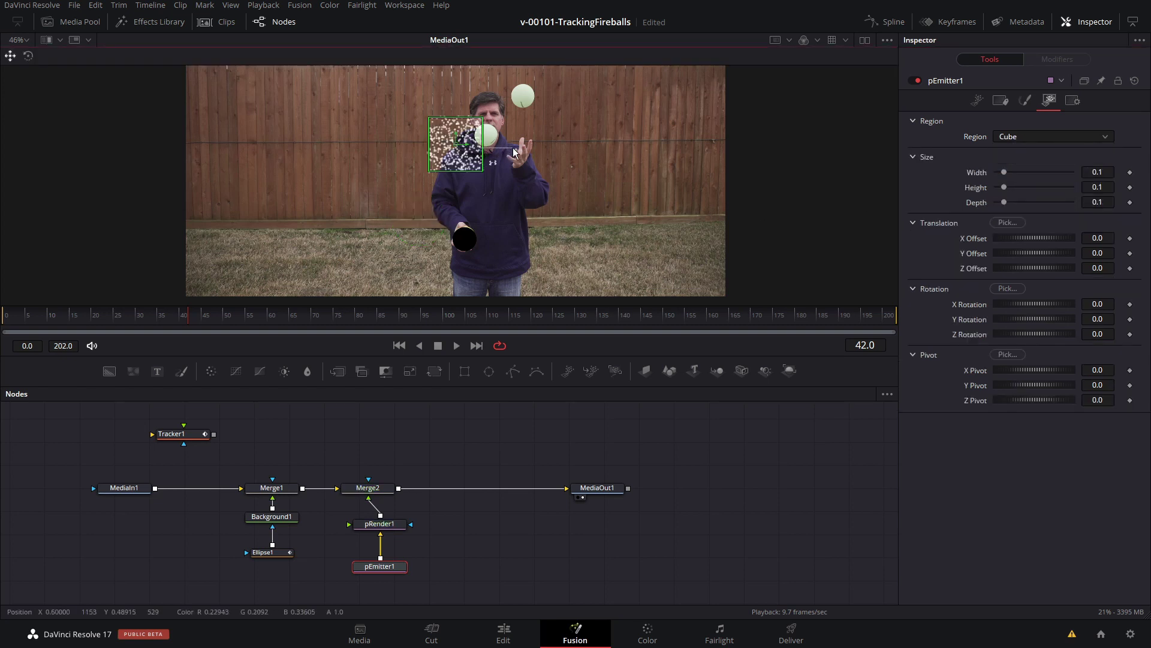
left_click_drag(1005, 173, 1021, 173)
left_click_drag(457, 144, 325, 144)
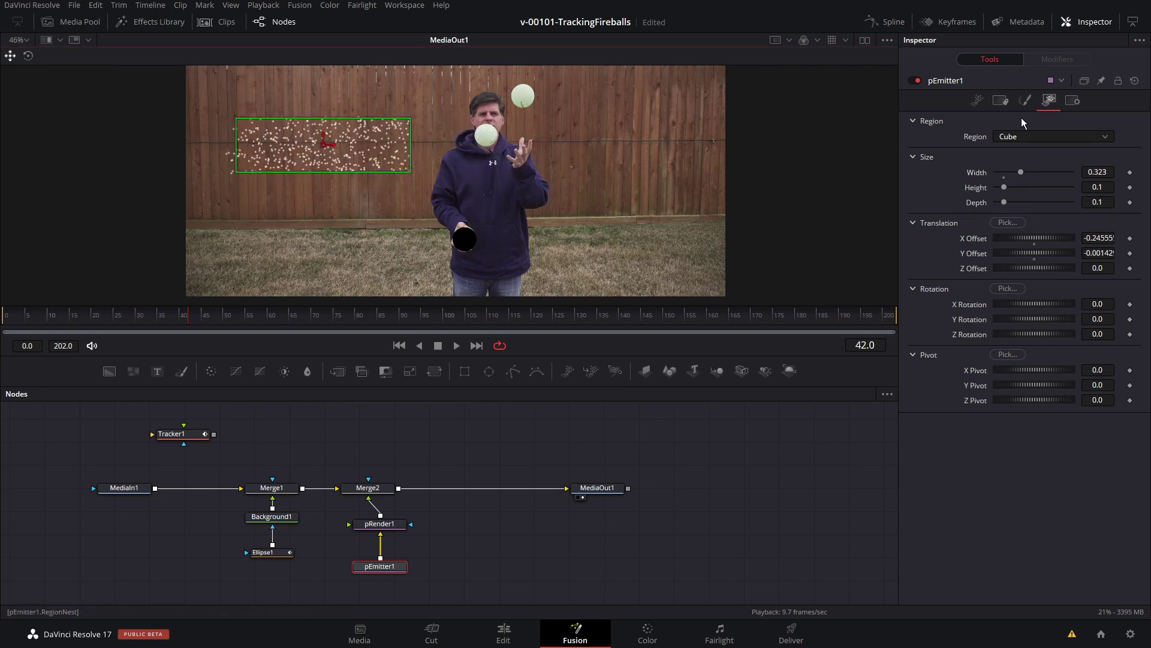
Step: Change the pEmitter1 region to Bitmap and connect Ellipse1's output to it as the region bitmap
left_click(1041, 136)
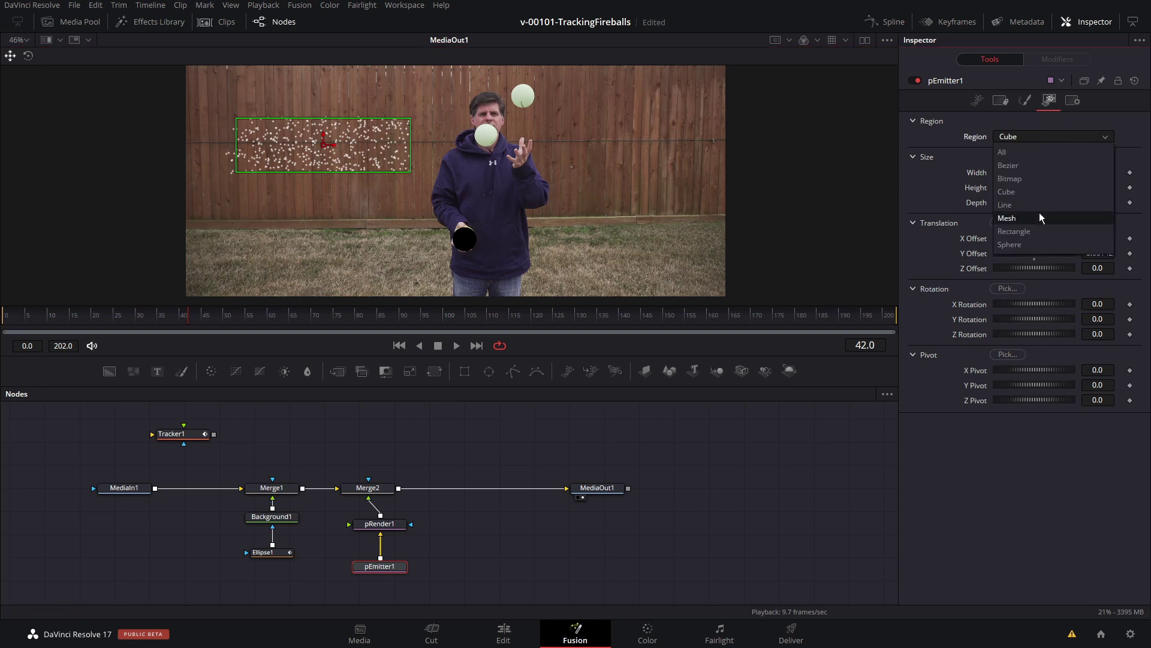
left_click(1038, 179)
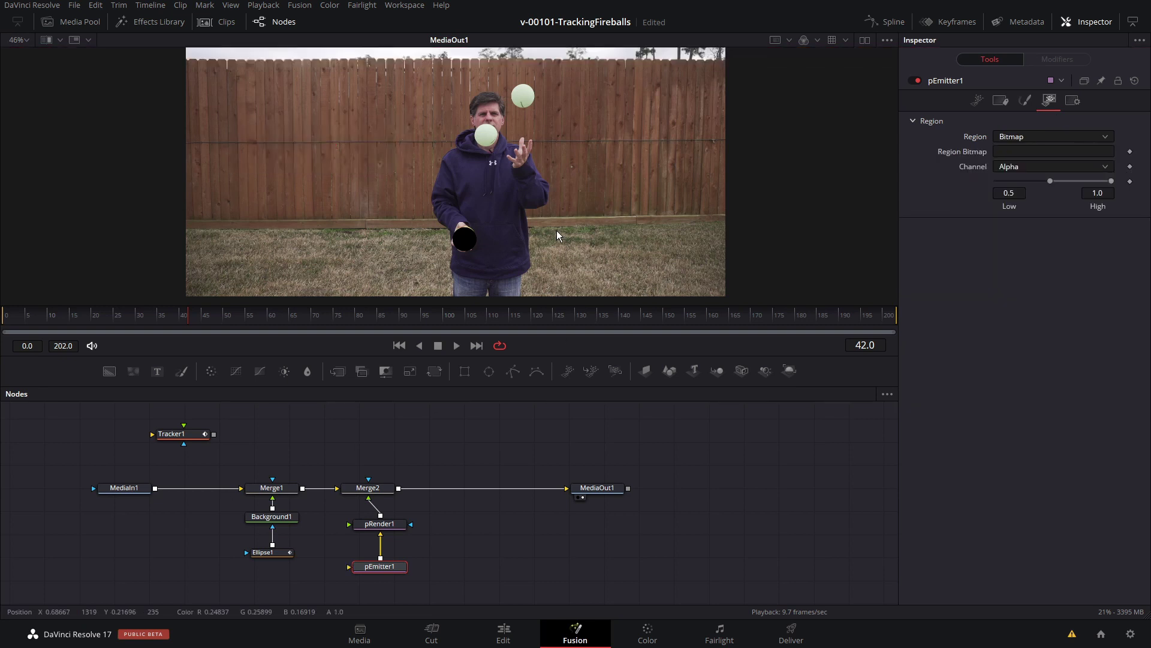
left_click_drag(378, 568, 377, 563)
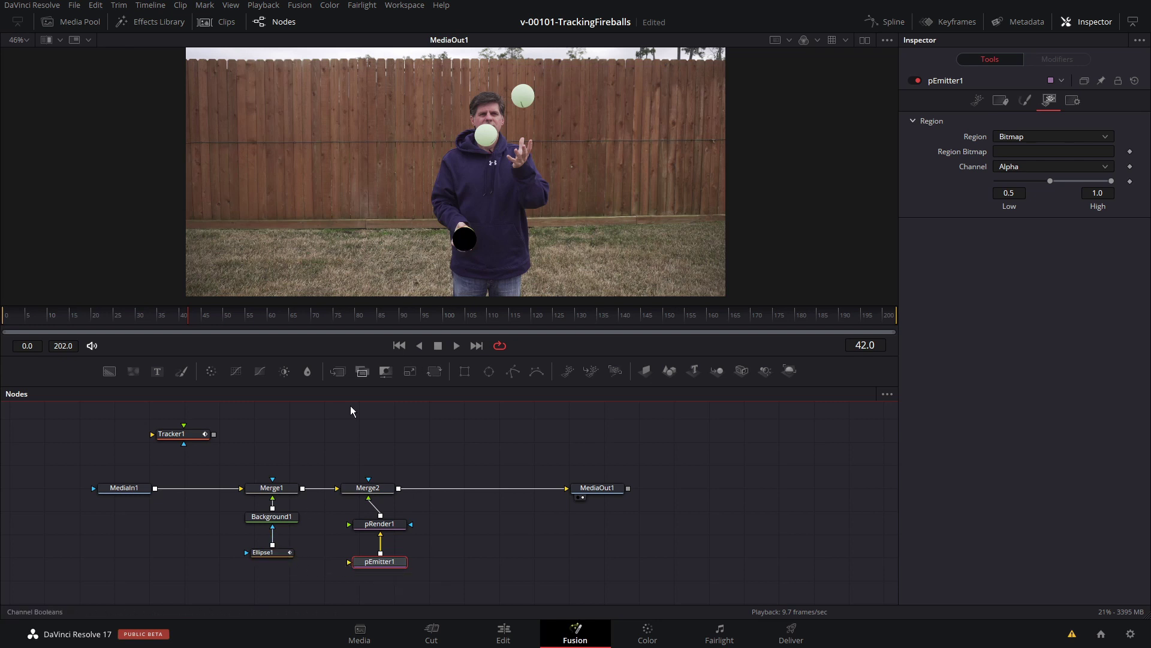
mouse_move(264, 552)
left_mouse_down()
mouse_move(330, 549)
mouse_move(358, 568)
left_mouse_up()
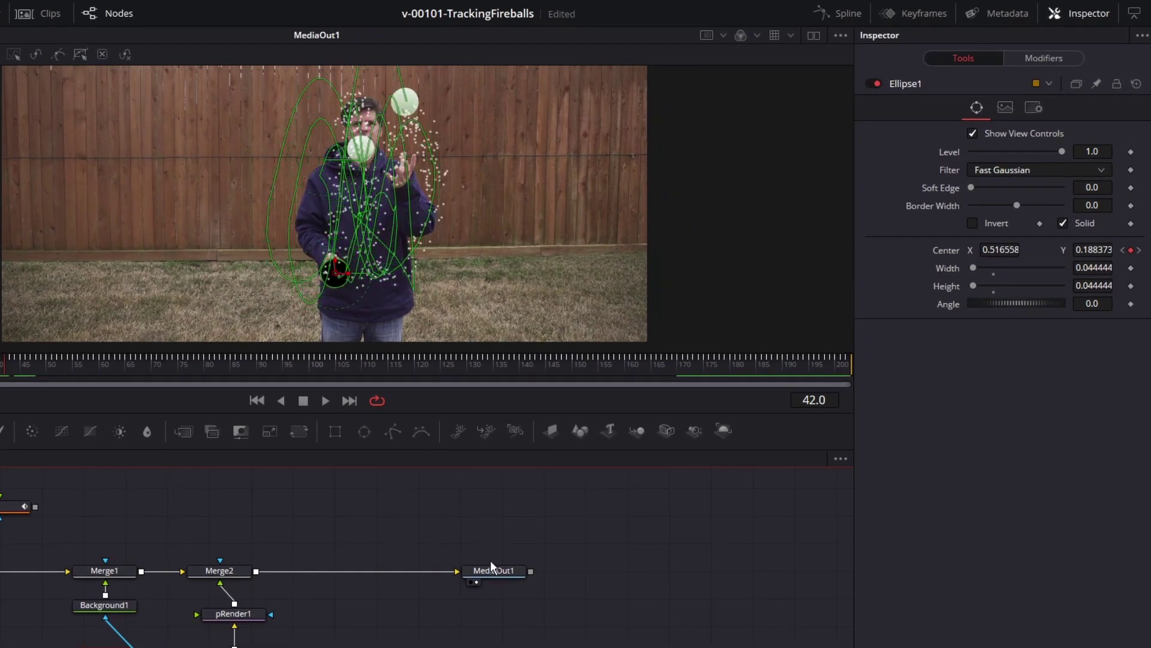
Step: Select MediaOut1 and play back the composite to check how the particles follow the tracked ball
left_click(491, 569)
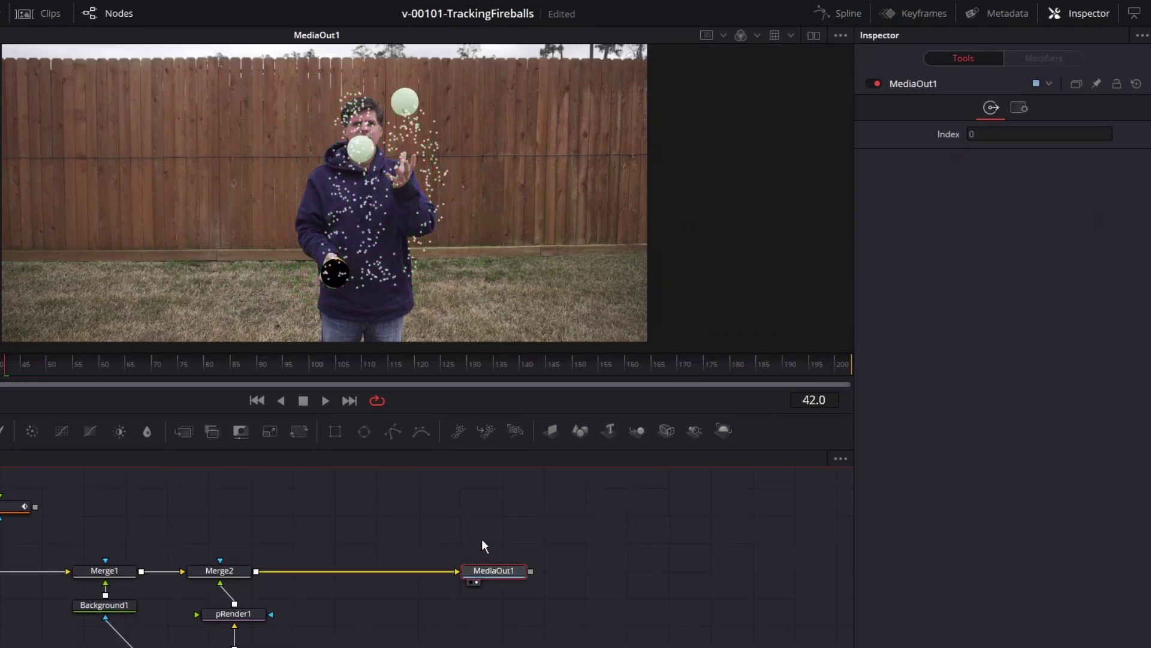
key("space")
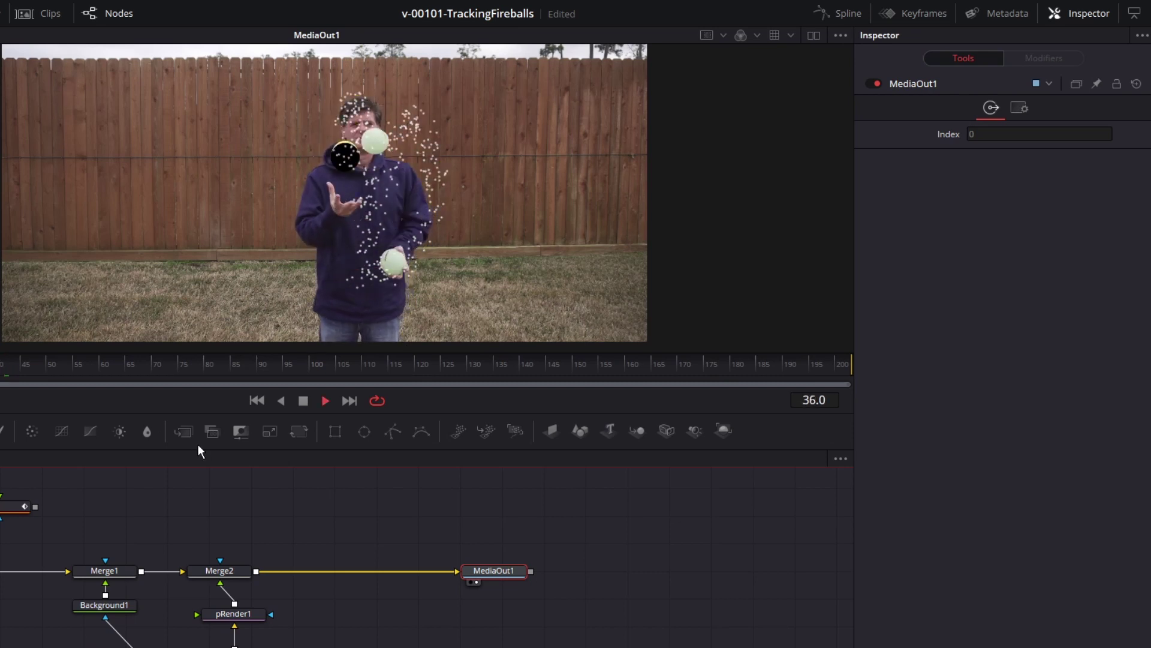
key("space")
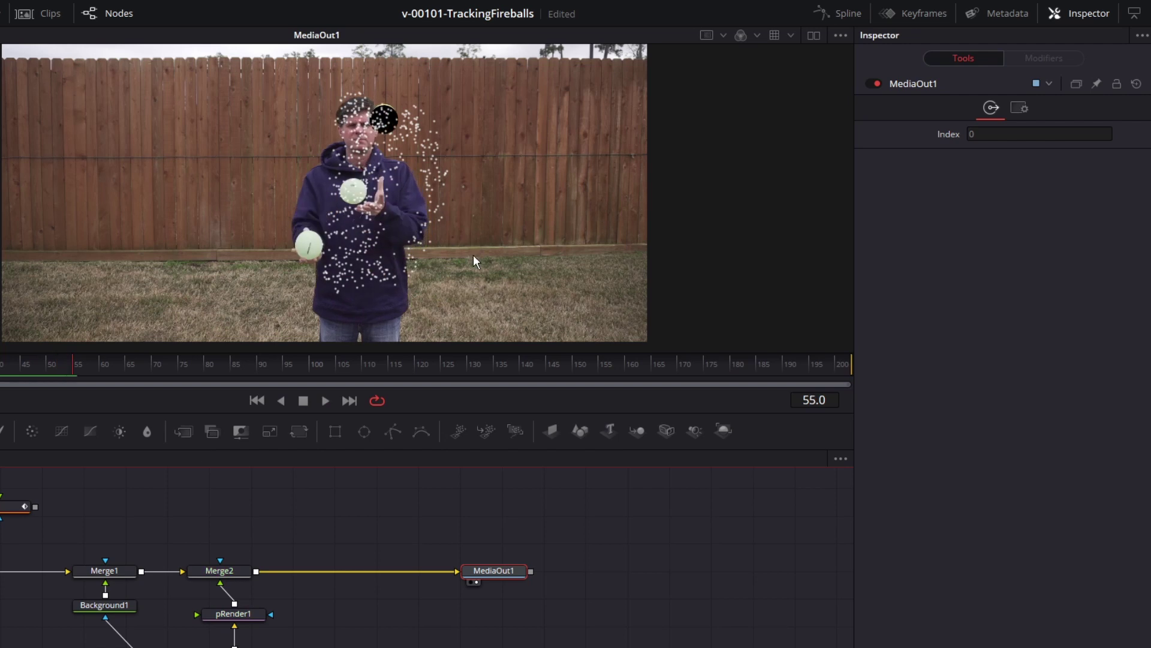
Step: Align Merge2 directly above pRender1 and bring pEmitter1 level with Ellipse1 in the node flow
left_click(220, 570)
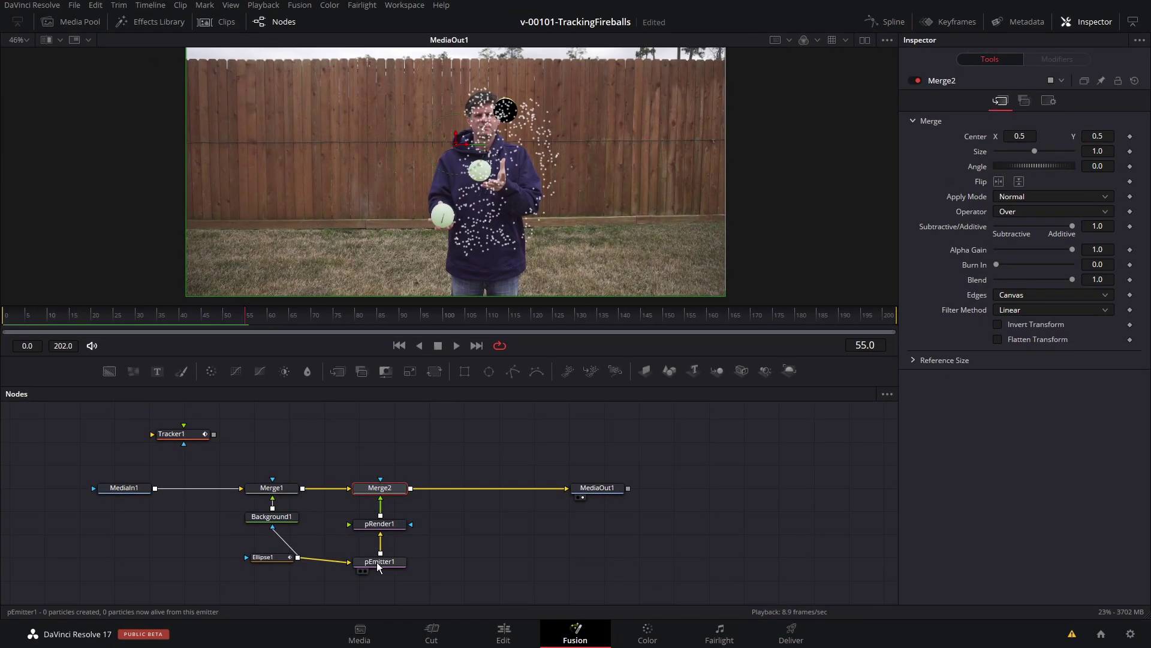
left_click_drag(377, 564, 377, 559)
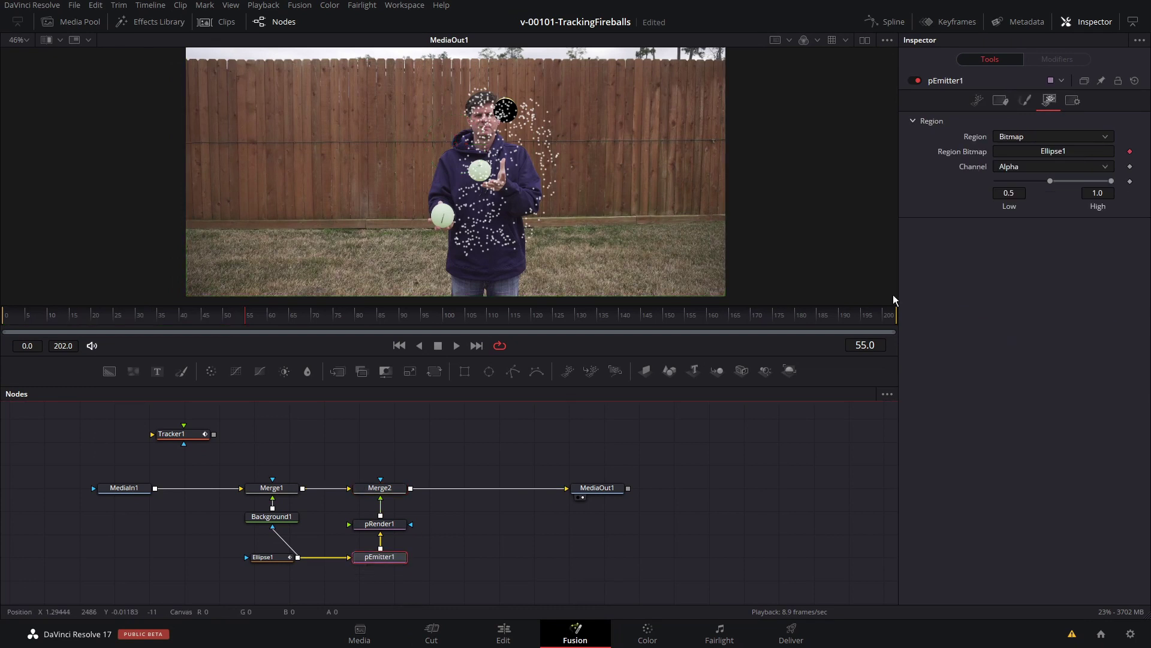
Step: Set the pEmitter1 Number to 22 and Lifespan to 8, and play back the shortened particle trail
left_click(977, 100)
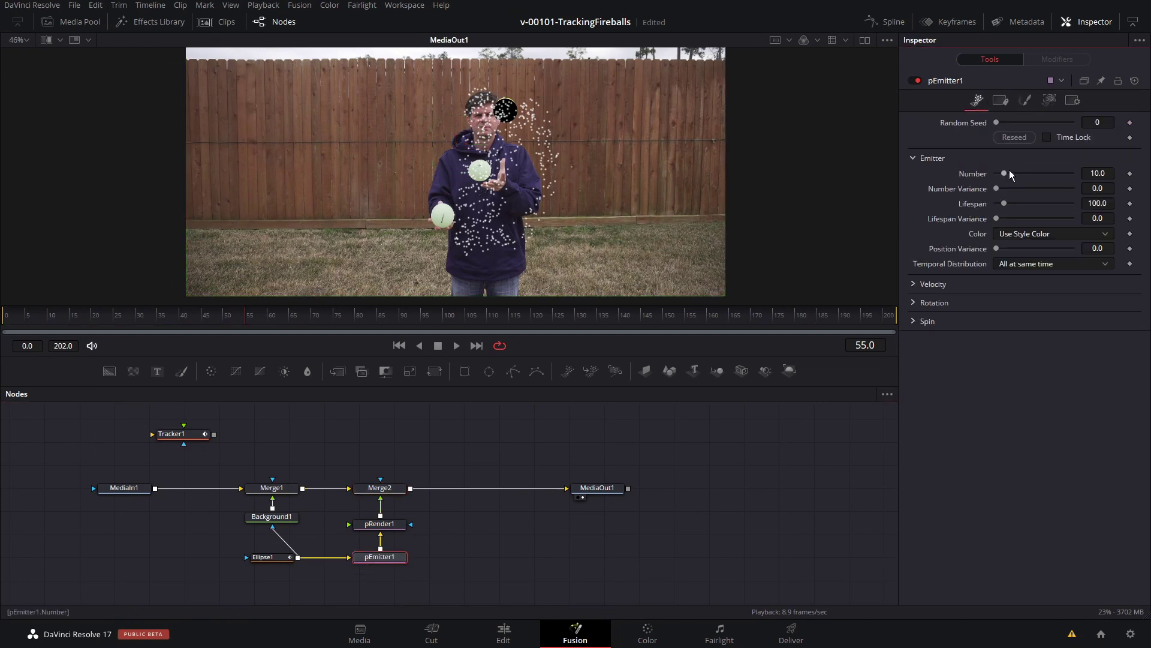
left_click_drag(1009, 174, 1015, 174)
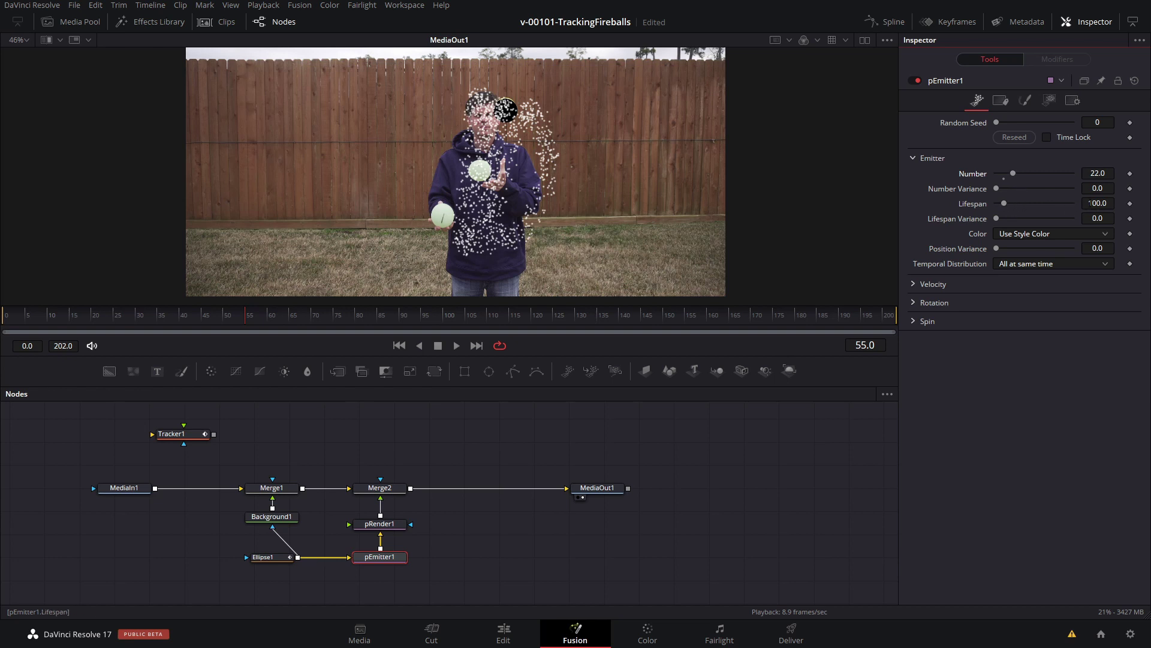
left_click_drag(1004, 203, 998, 203)
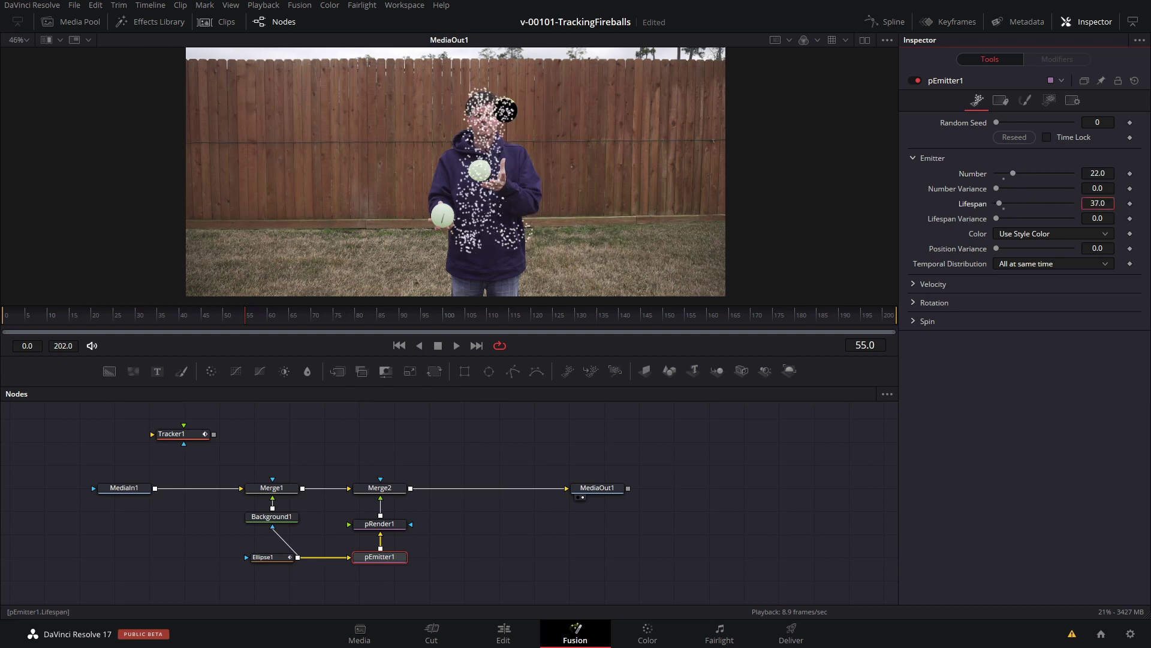
scroll(1097, 204, "down", 16)
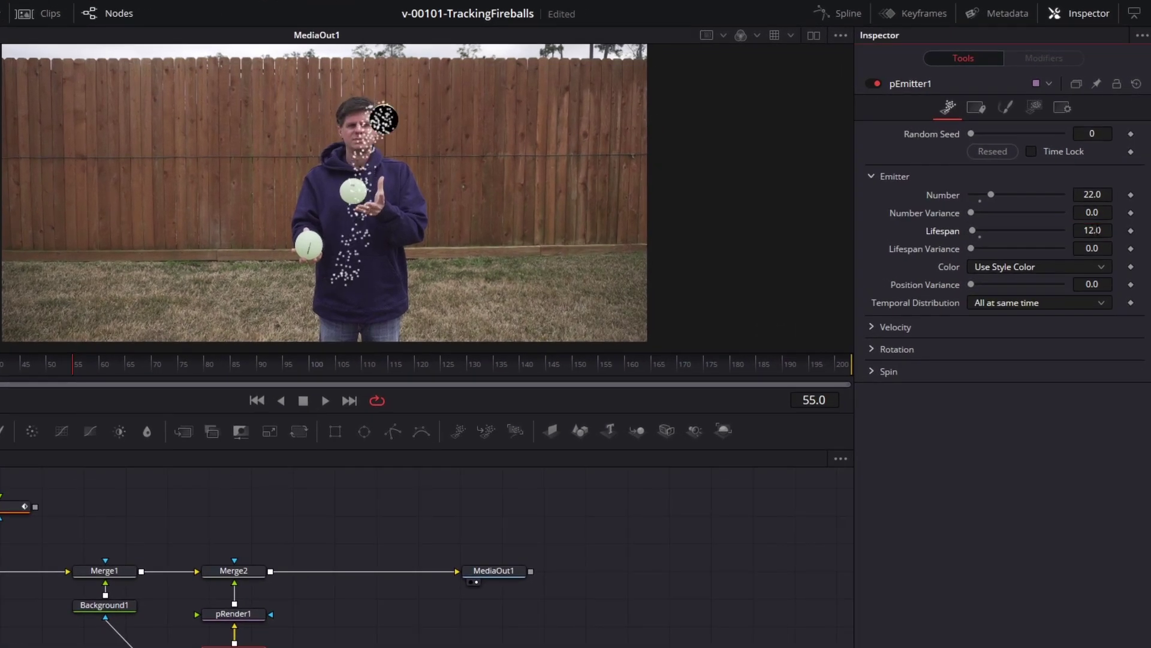
scroll(1093, 231, "down", 4)
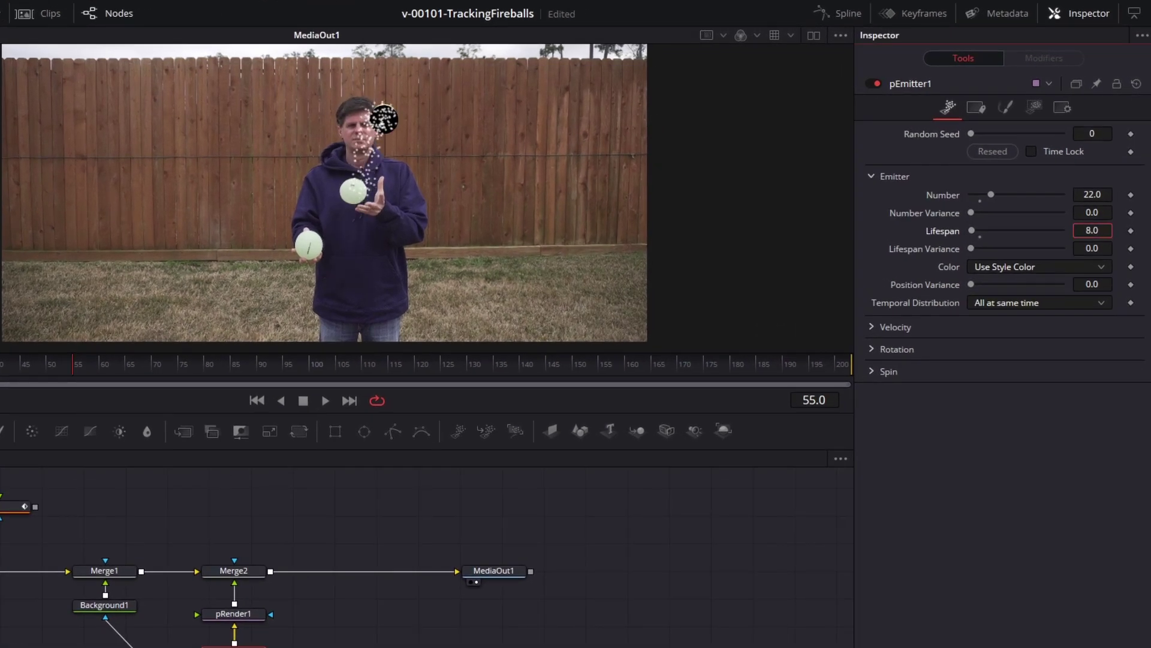
key("space")
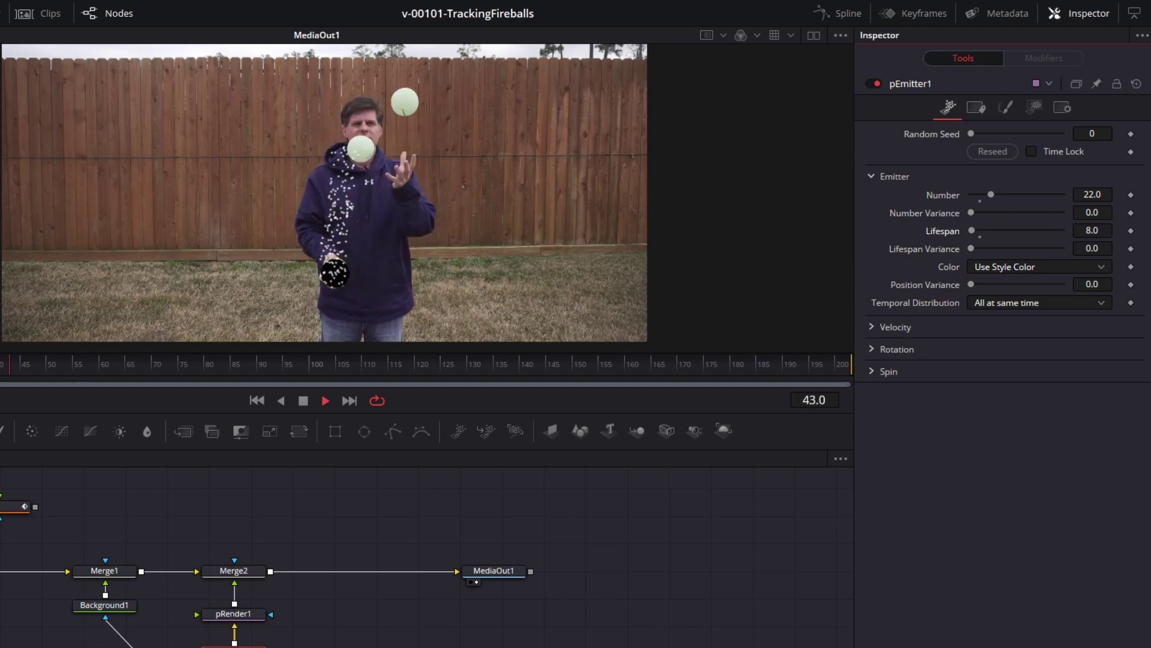
key("space")
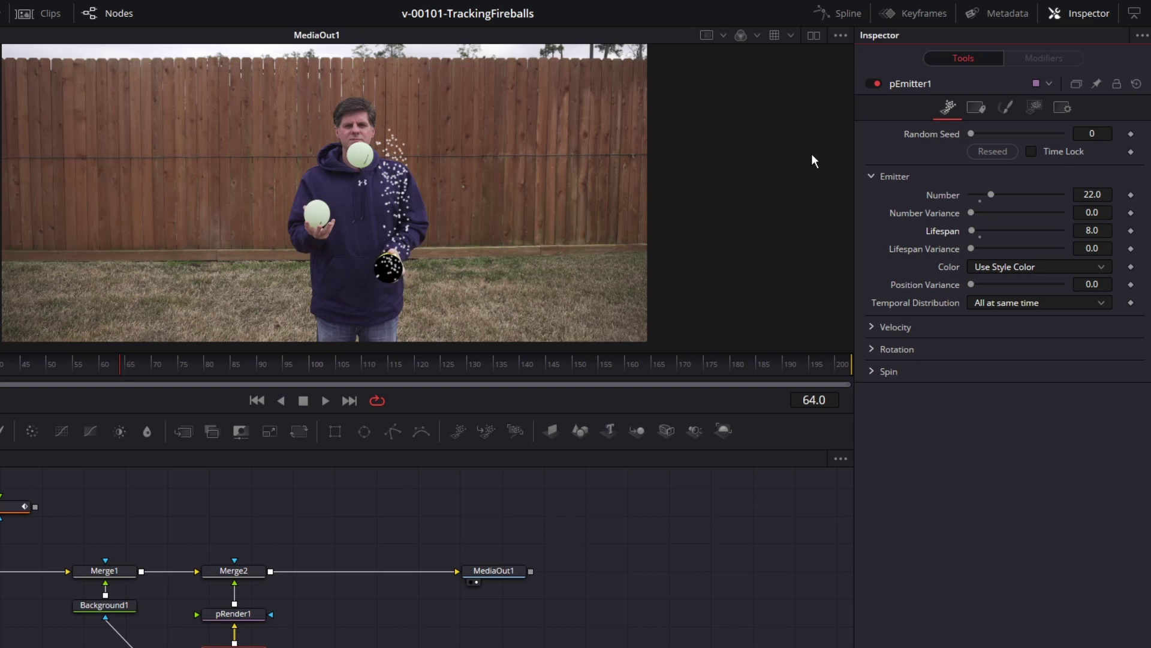
Step: Raise the particle style's NGon Sides to 7, trying the solid-circle type before returning to the soft circle
left_click(1005, 110)
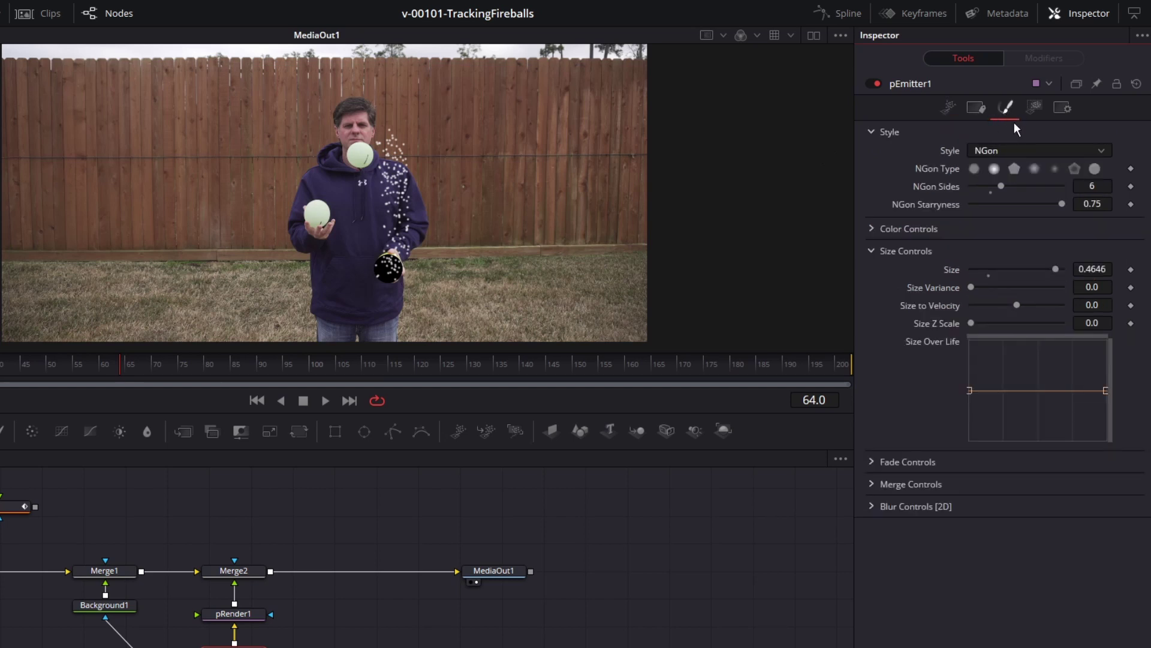
mouse_move(1001, 186)
left_mouse_down()
mouse_move(1022, 185)
mouse_move(1011, 186)
left_mouse_up()
left_click(974, 169)
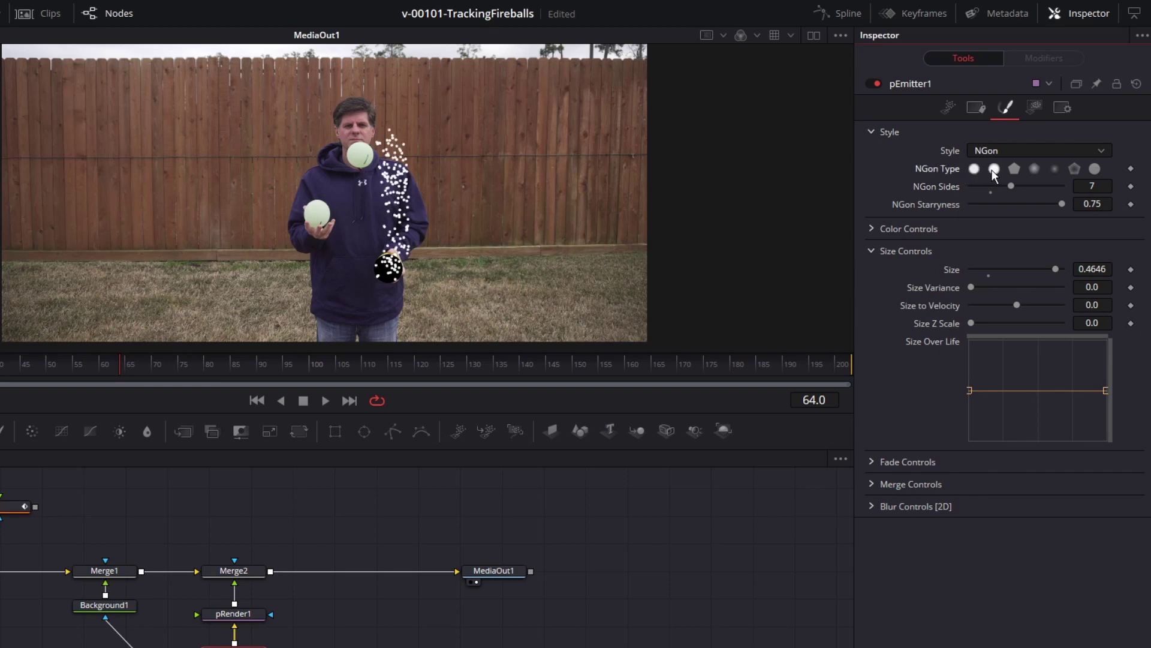
left_click(994, 169)
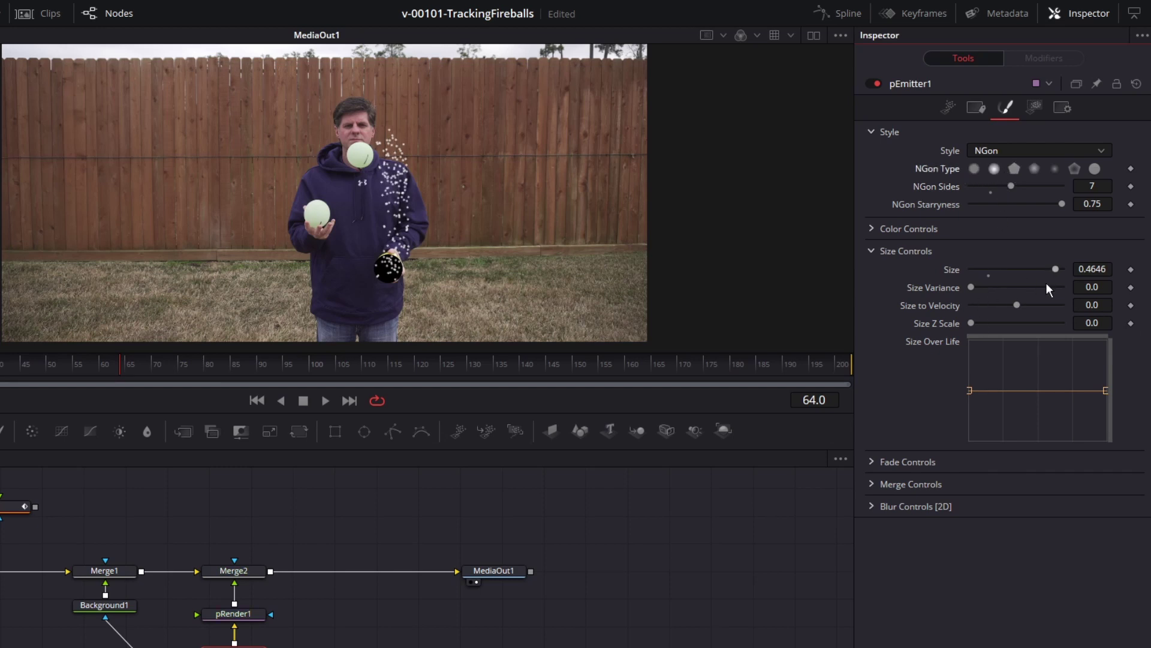
Step: Shape the Size Over Life curve as a smooth S falling from high at birth to low at death, and preview it at frame 96
left_click_drag(970, 390, 970, 356)
left_click_drag(1106, 393, 1105, 422)
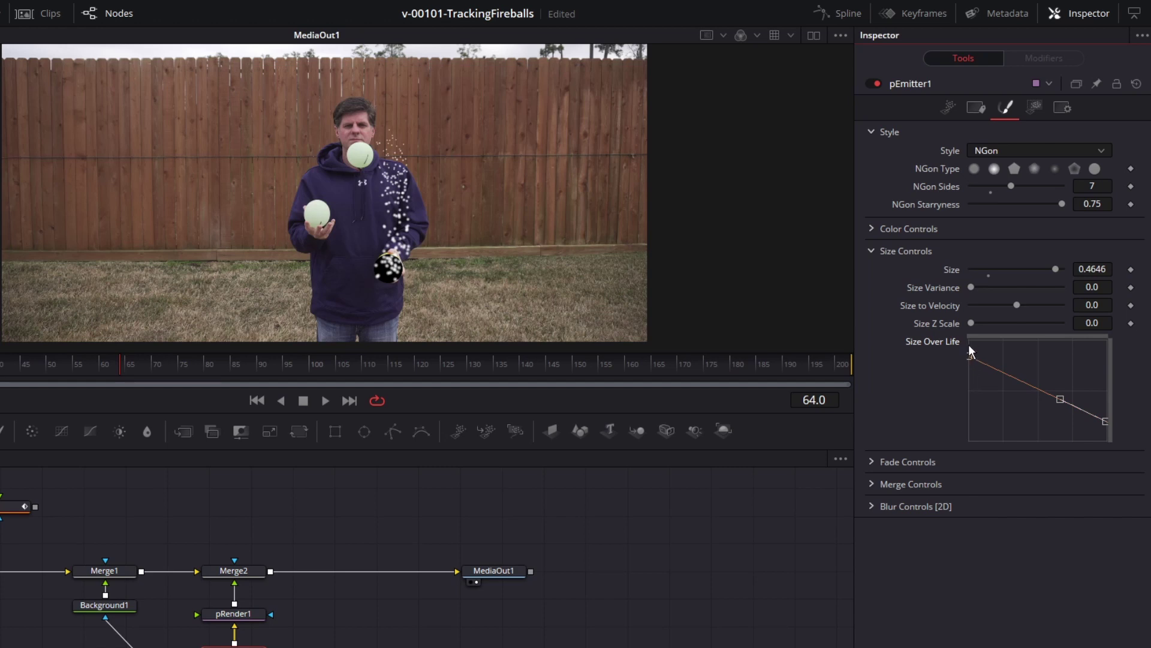
left_click(969, 351)
left_click(1105, 420)
left_click_drag(1014, 374, 1028, 414)
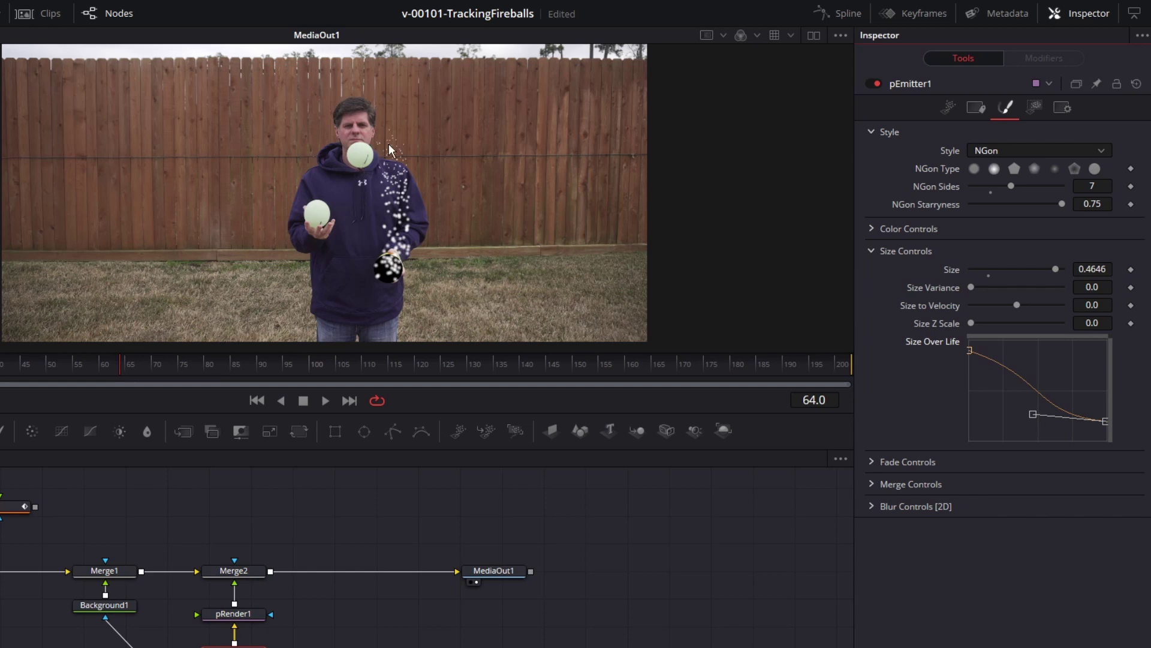
key("space")
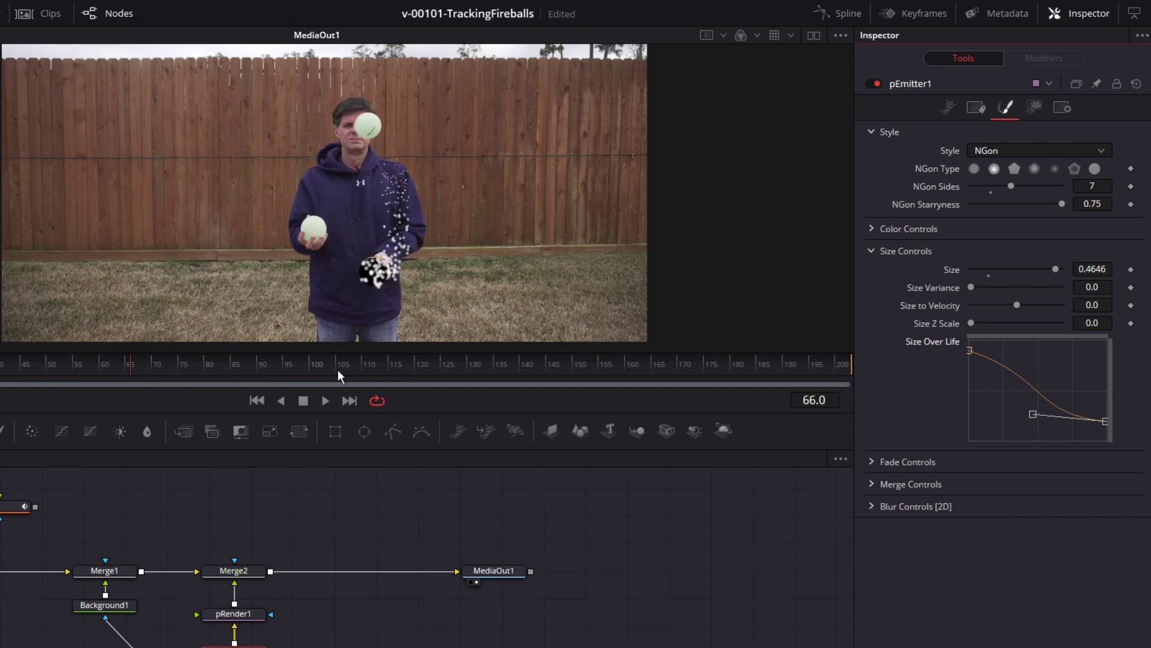
left_click(293, 366)
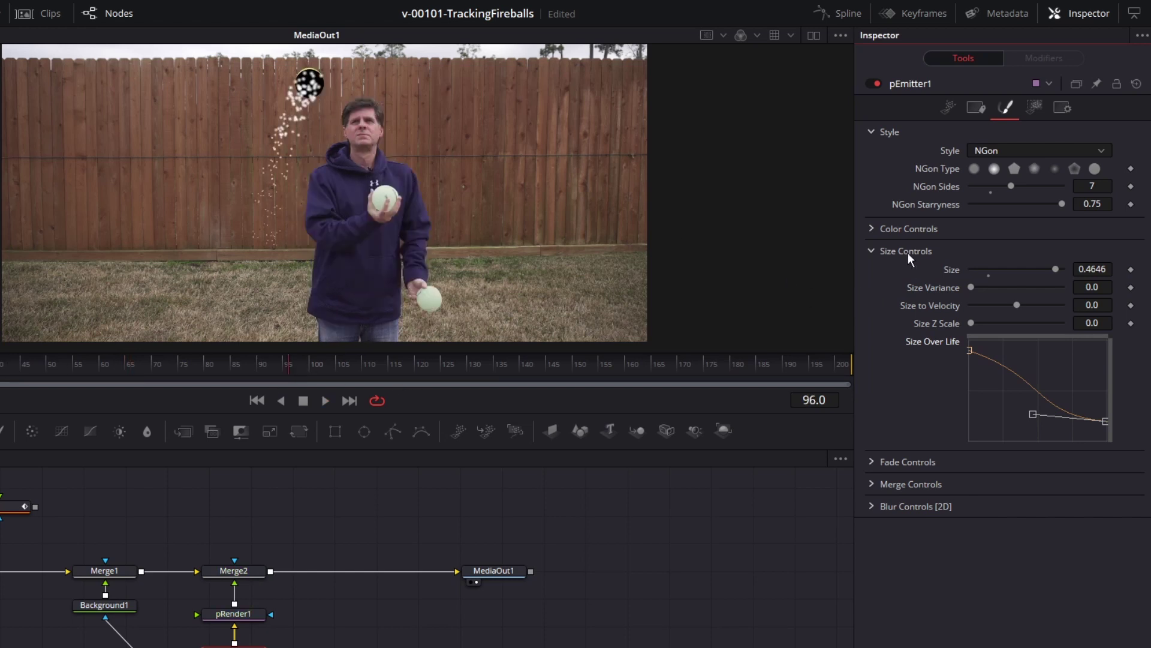
Step: Set the starting colour of the particles' Color Over Life gradient to yellow #d7e205
left_click(872, 227)
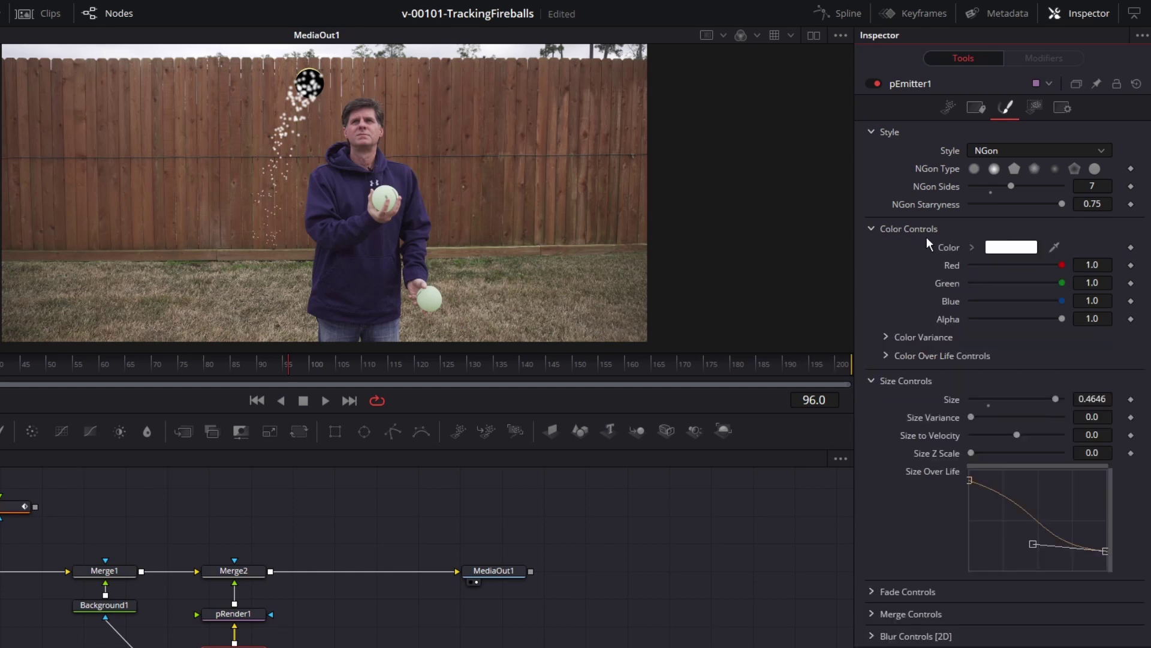
left_click(888, 356)
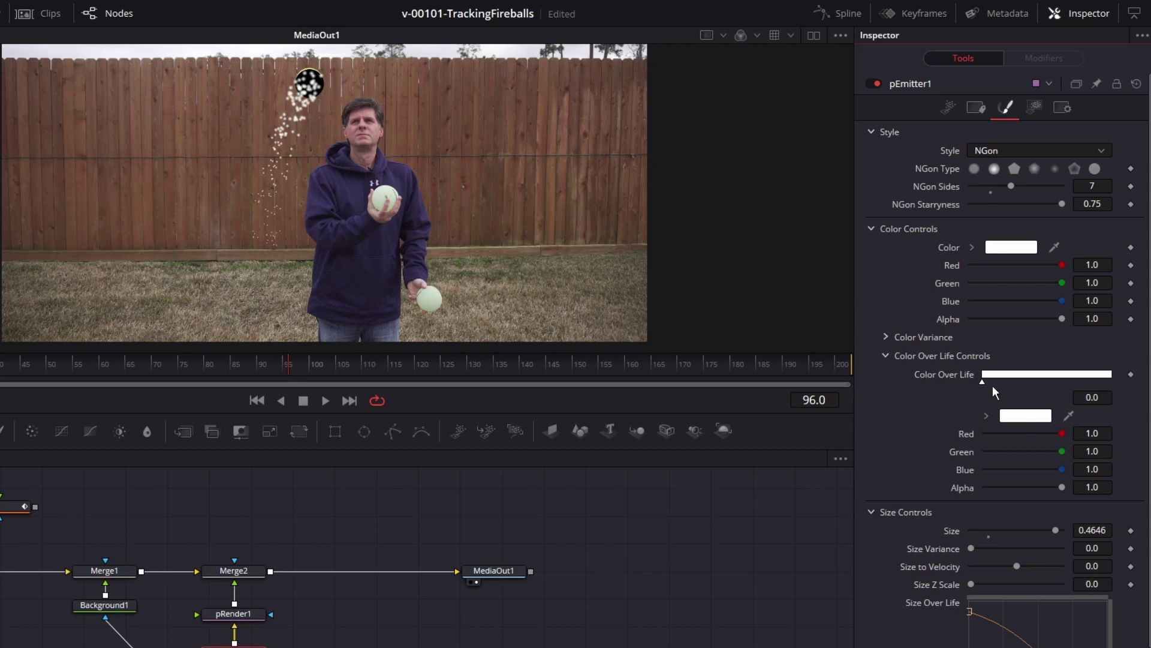
left_click(1026, 416)
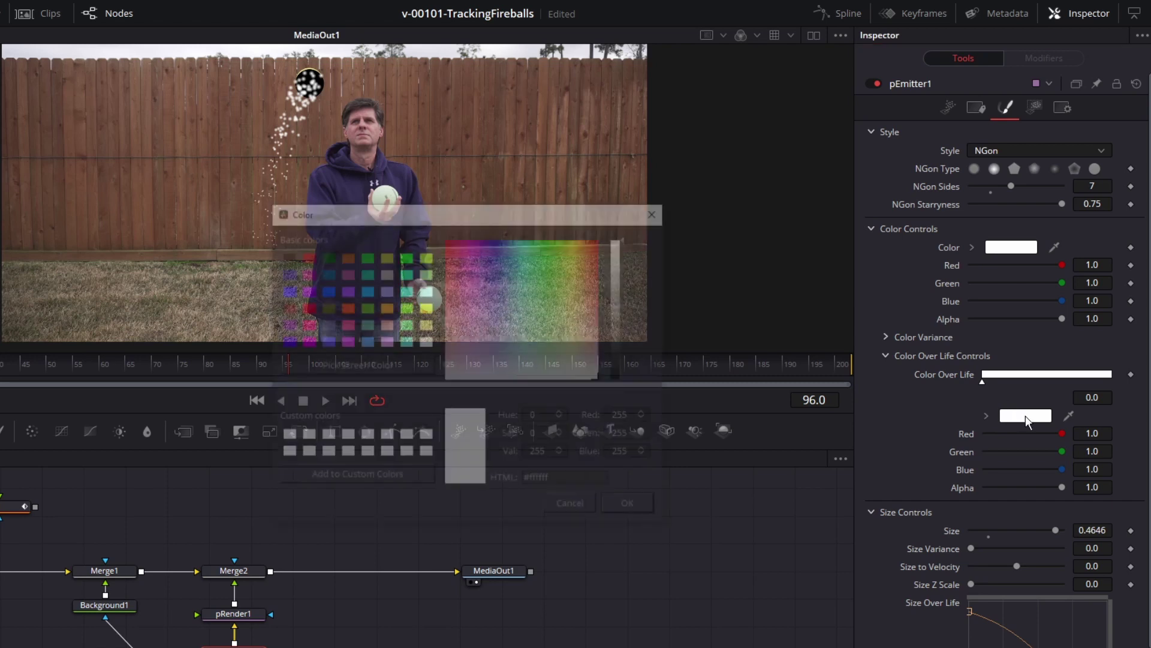
left_click(574, 243)
left_click_drag(617, 256, 620, 253)
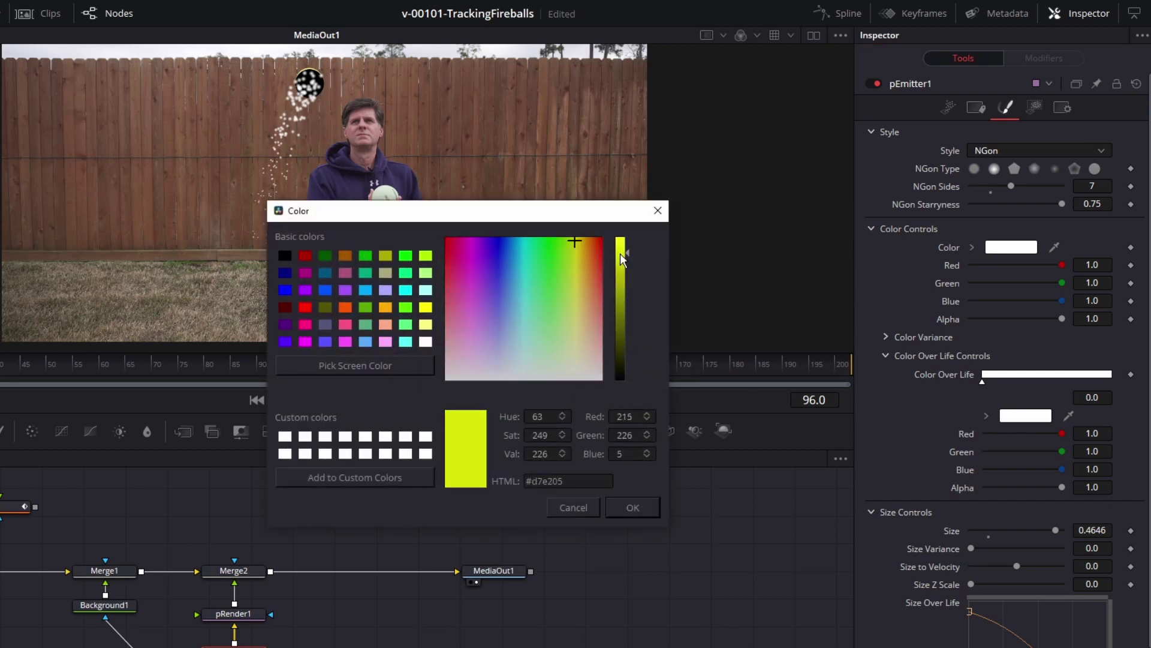
left_click(642, 506)
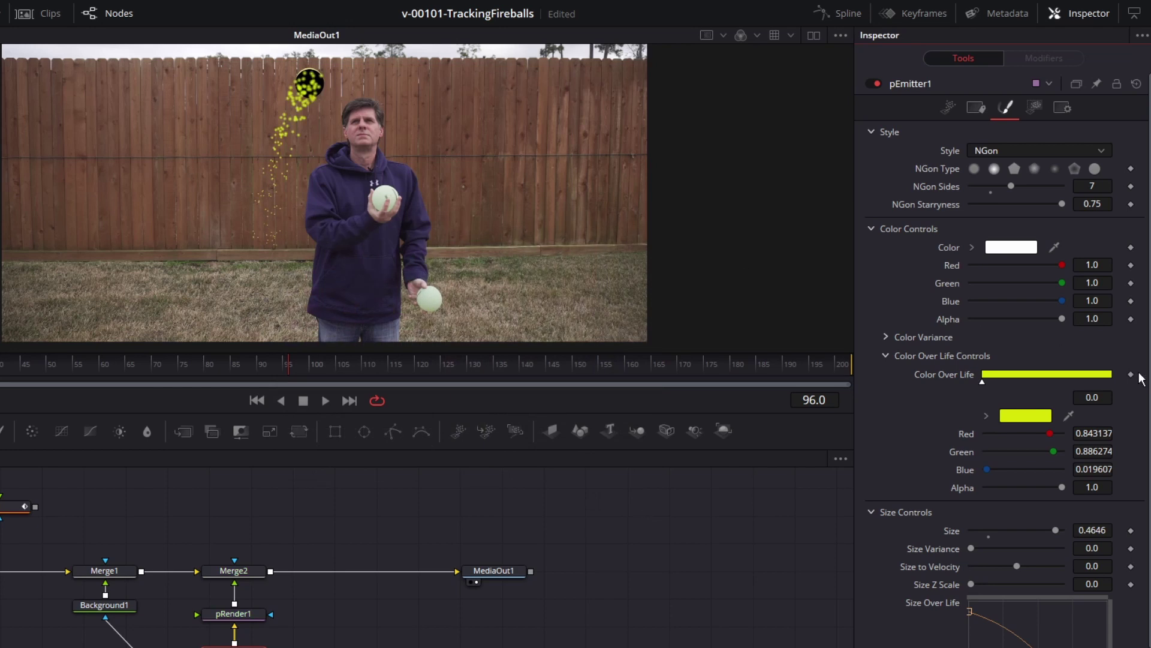
Step: Add a second Color Over Life gradient stop at position 1.0 and colour it red #e20d10
left_click(1086, 382)
left_click_drag(1087, 387, 1107, 387)
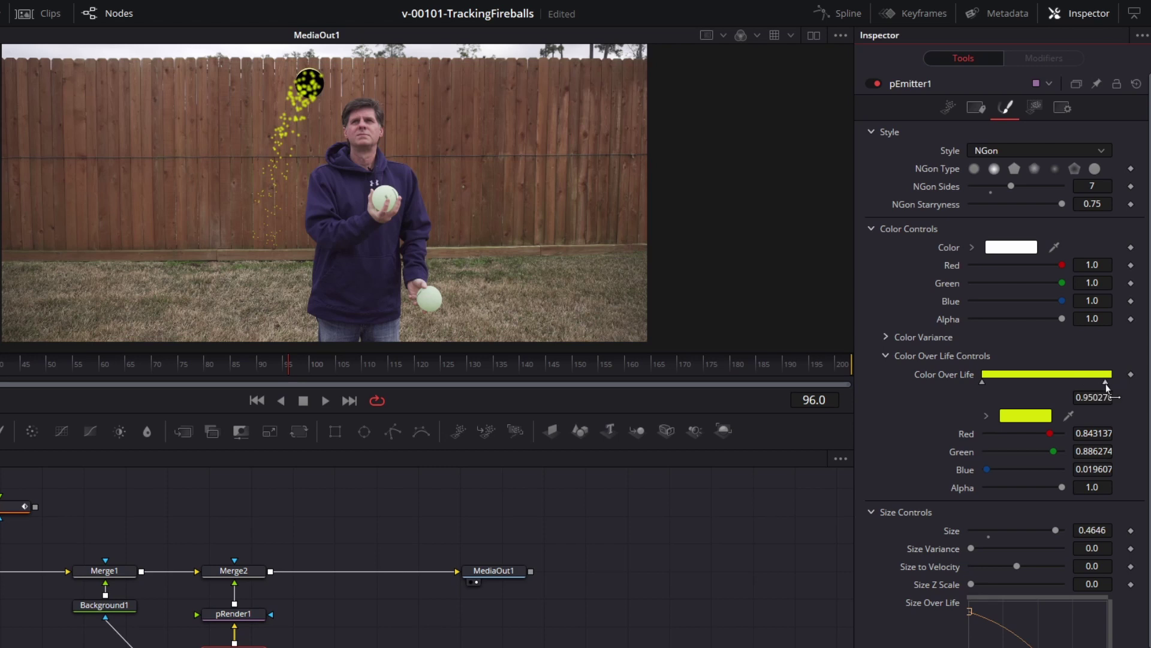
left_click(1040, 419)
left_click_drag(486, 272, 445, 247)
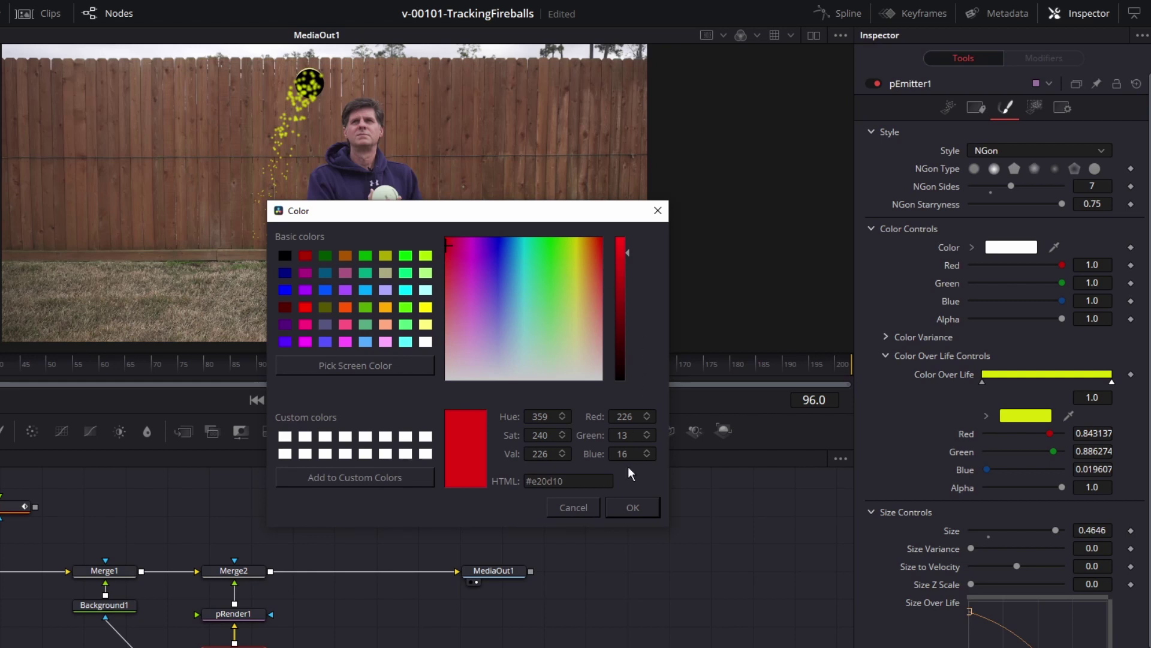
left_click(632, 507)
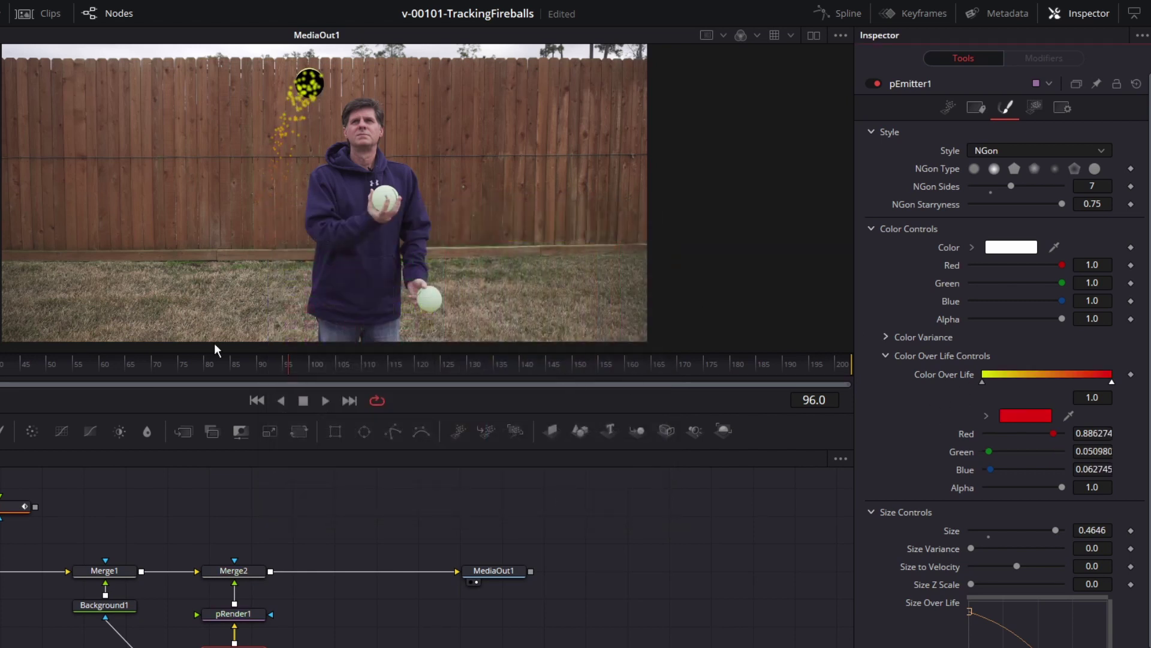
Step: Scrub to frame 90, set the particle Size to 1.0 and play back the enlarged trail
left_click_drag(24, 366, 259, 365)
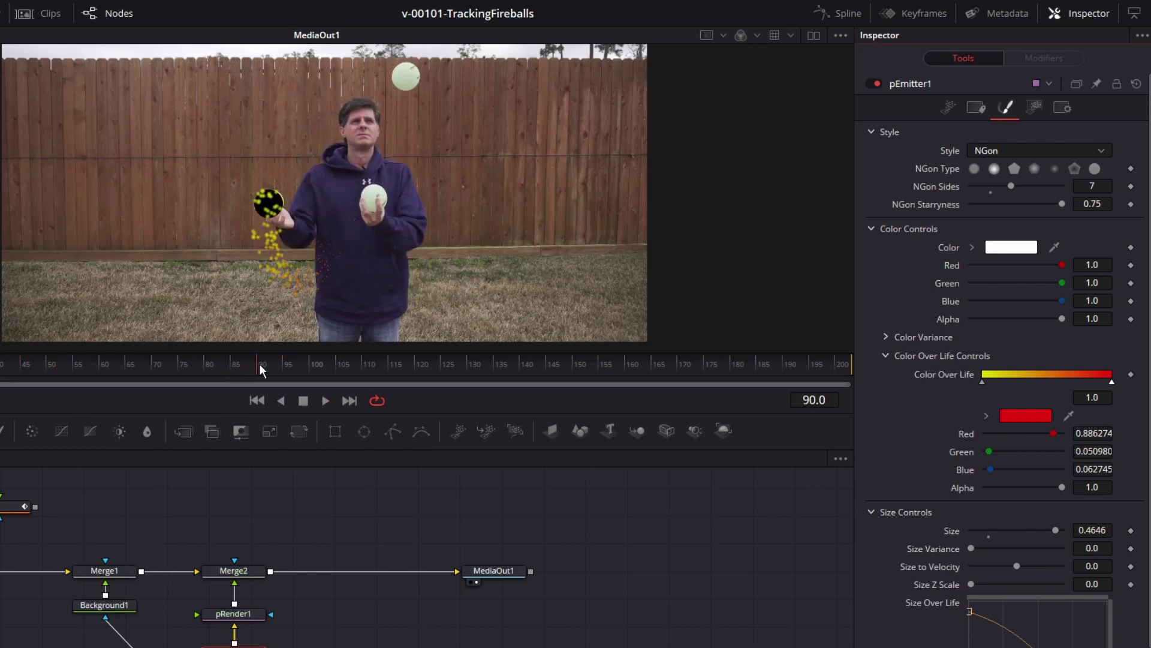
left_click(1104, 529)
type("1")
key("Return")
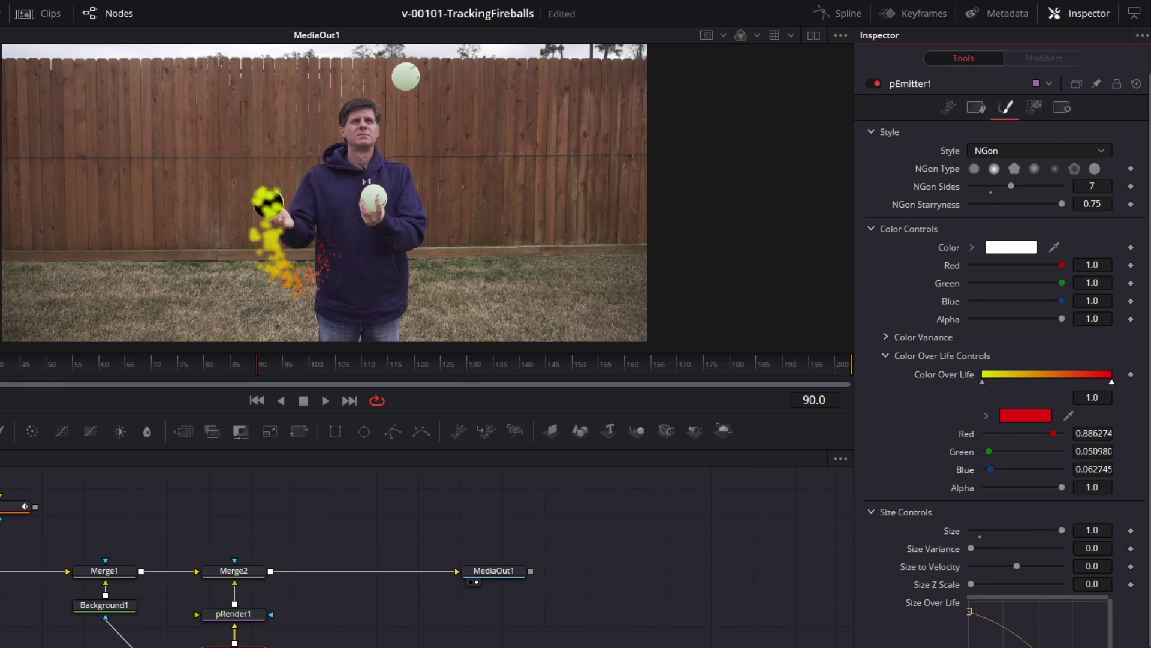
key("space")
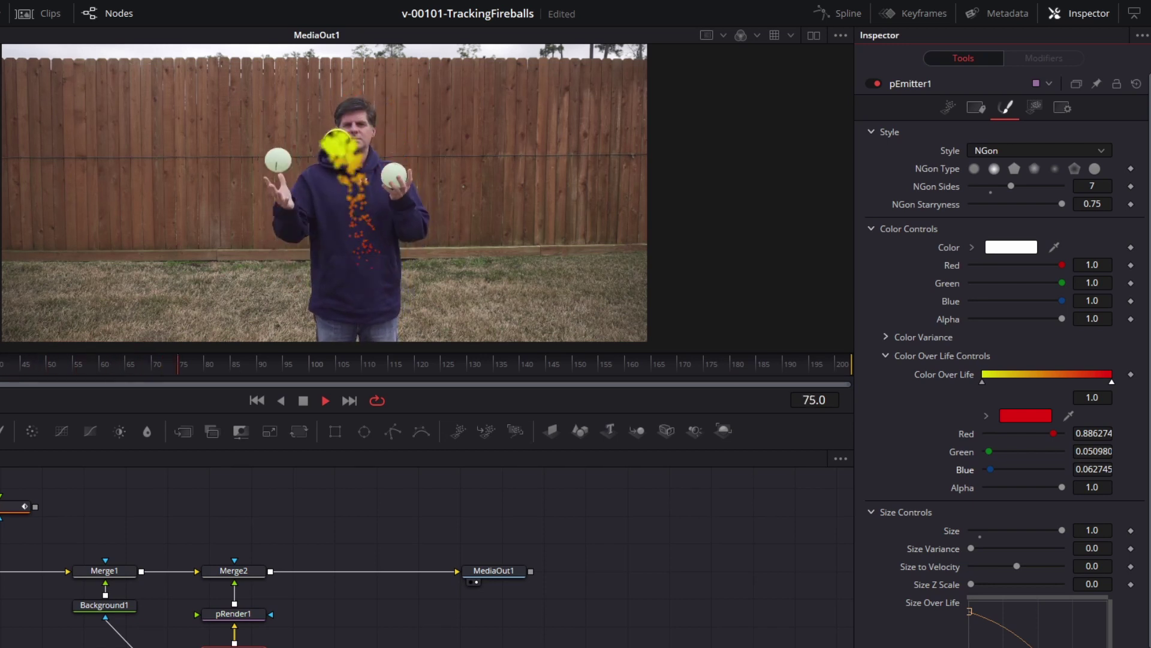
key("space")
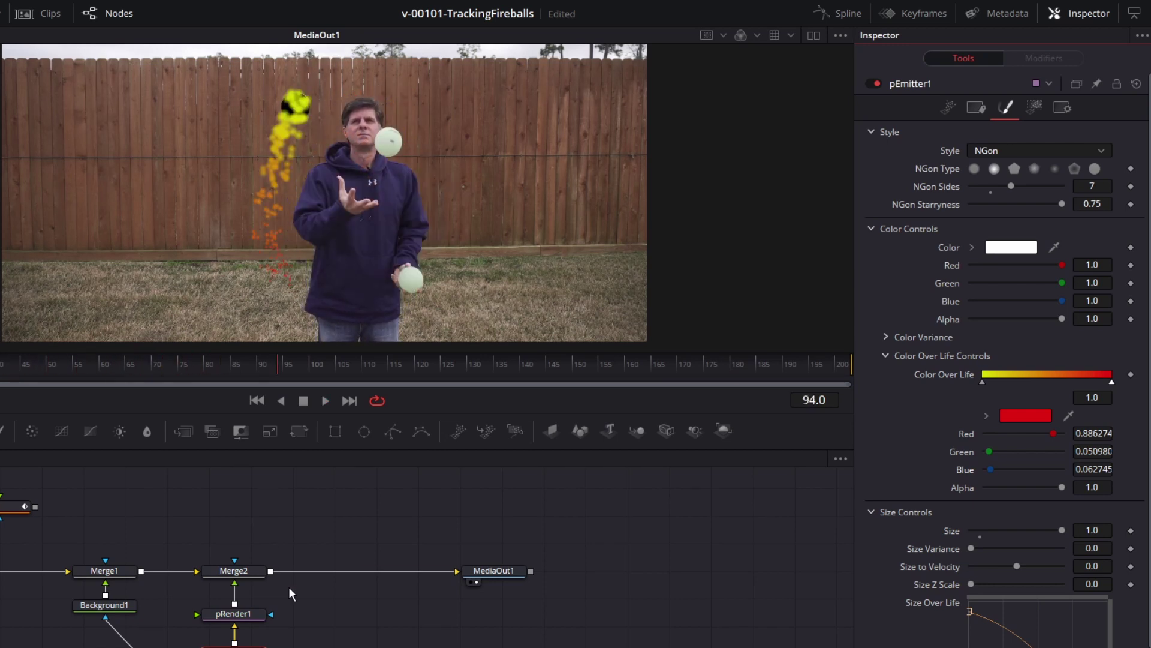
Step: Move pRender1 and pEmitter1 down together in the node flow to make room below Merge2
scroll(318, 546, "down", 1)
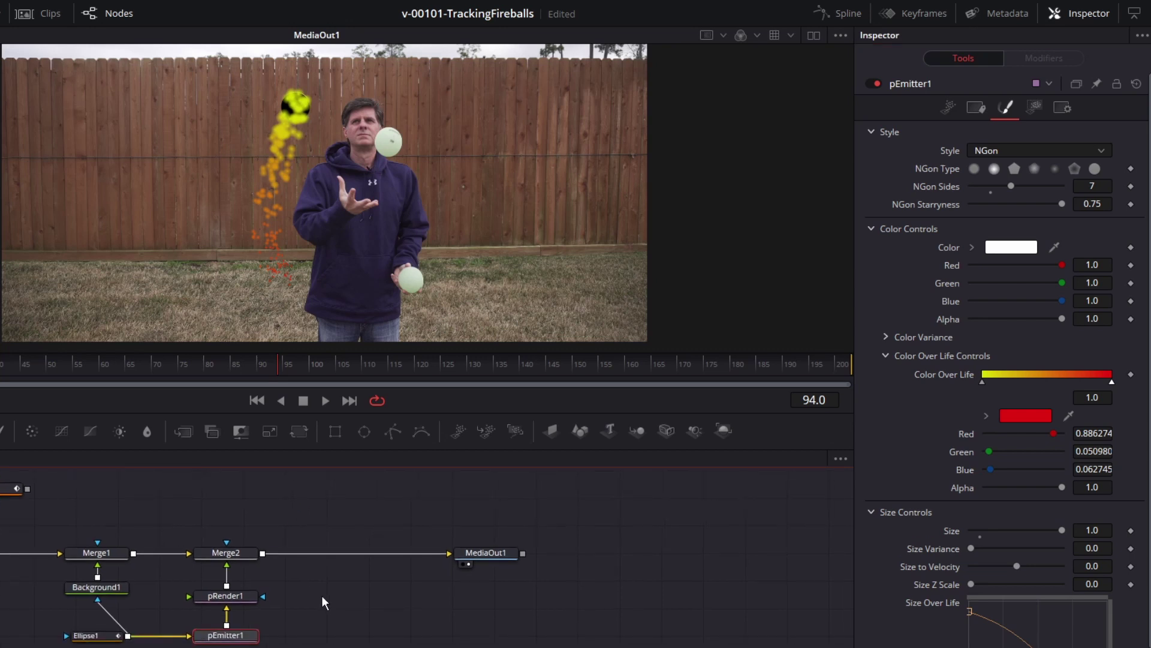
left_click_drag(324, 588, 193, 647)
left_click_drag(226, 601, 228, 645)
left_click(323, 629)
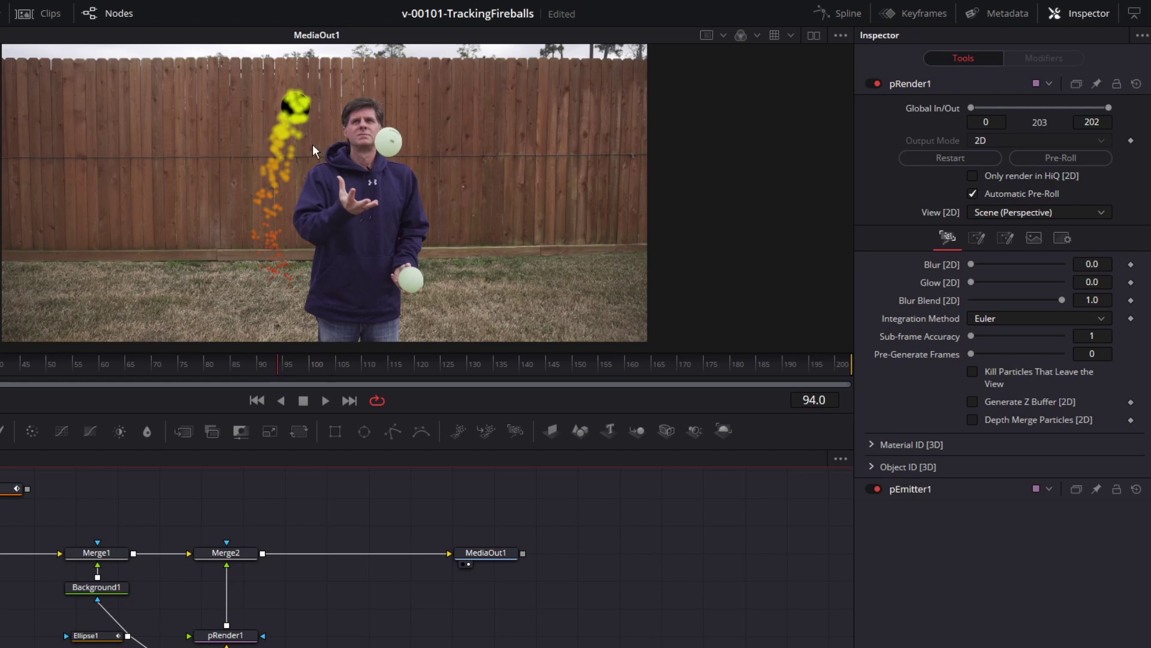
Step: Add a Glow node after pRender1 with Glow at 0.874 and Glow Size at 18.9
left_click(247, 636)
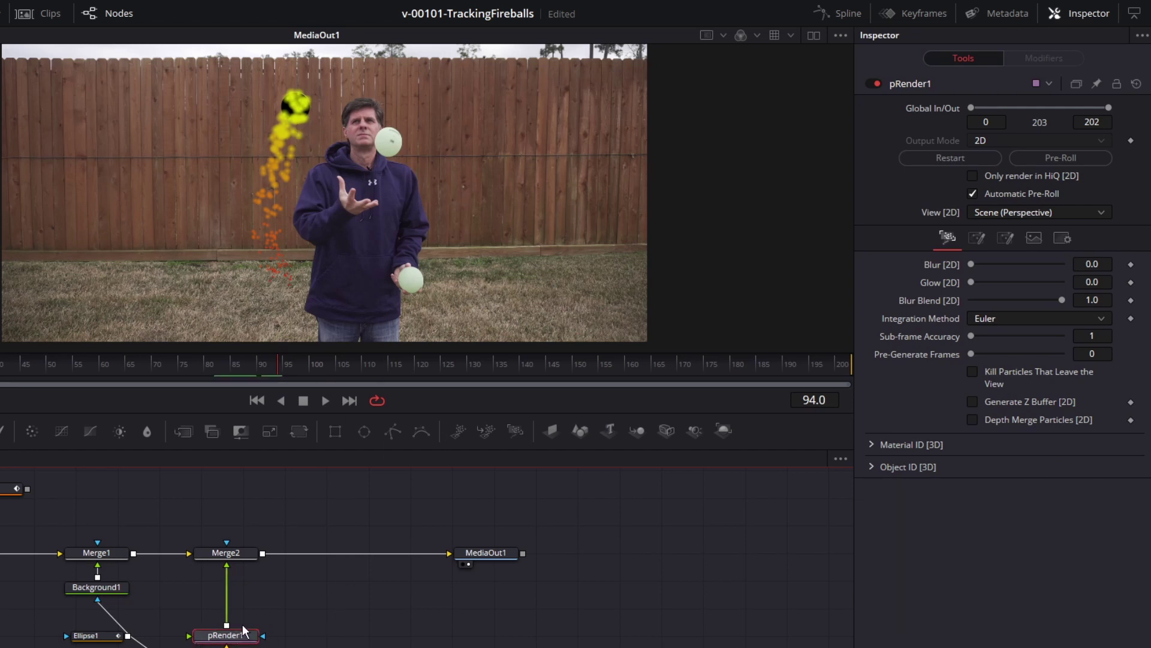
key("shift+space")
type("pre")
key("BackSpace")
key("BackSpace")
key("BackSpace")
type("glo")
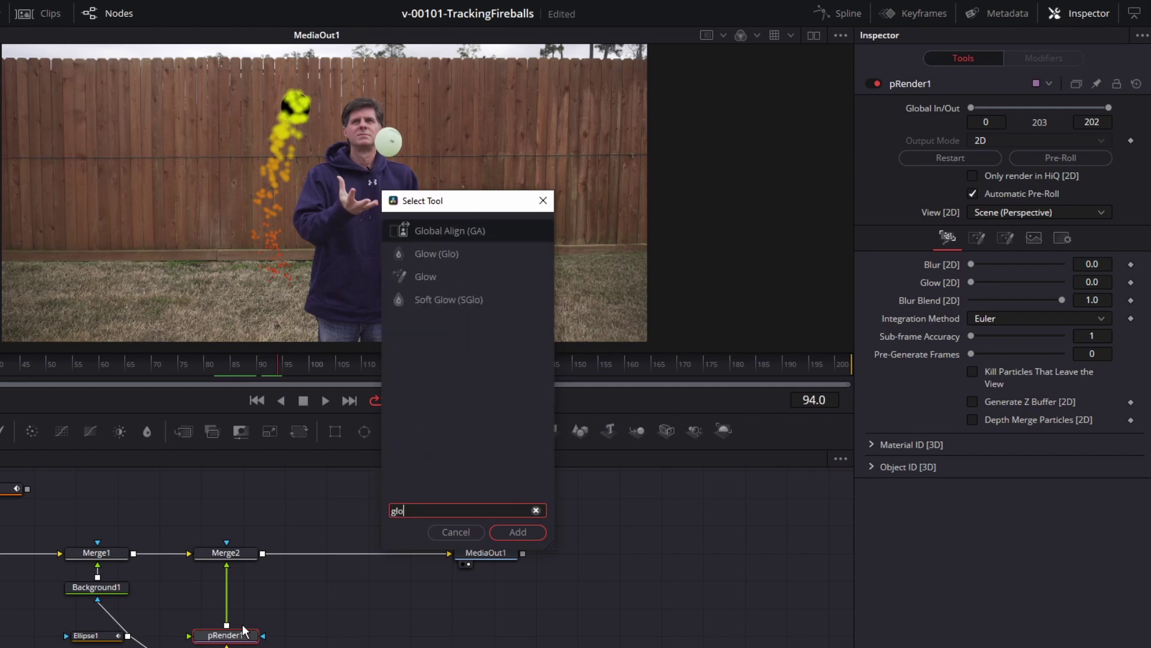
key("Down")
key("Return")
left_click_drag(980, 189, 1050, 205)
left_click_drag(981, 185, 989, 186)
Step: Add a Soft Glow node after Glow1, setting its Threshold to 0.055 and Gain to about 1.6
left_click(228, 608)
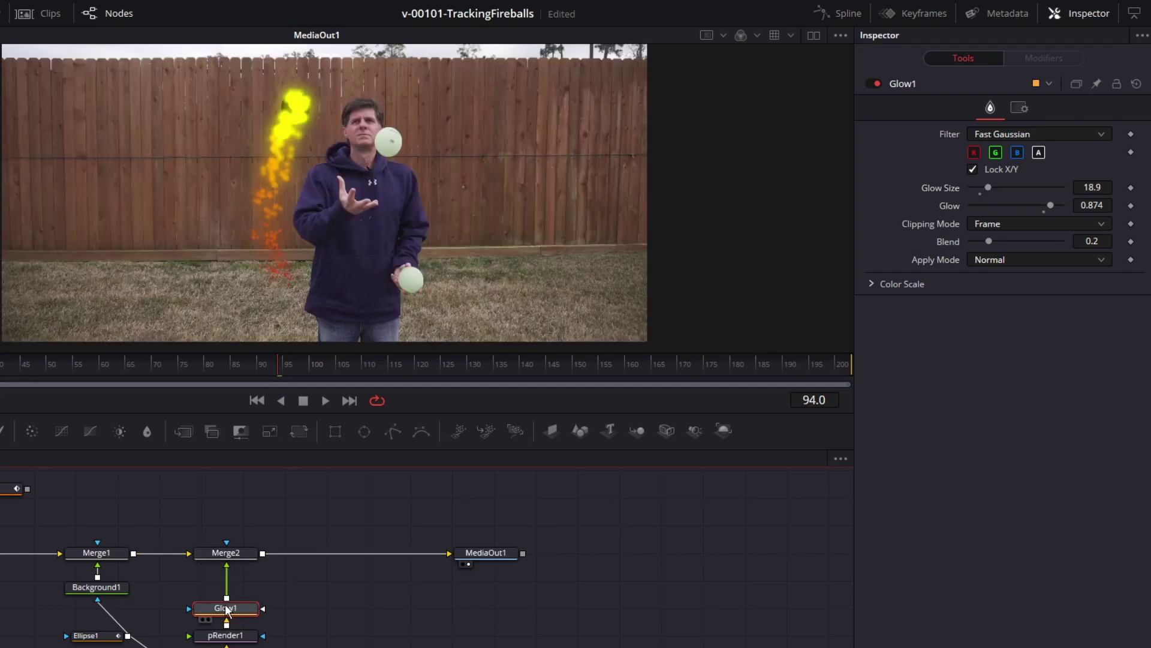
key("shift+space")
type("sof")
key("Return")
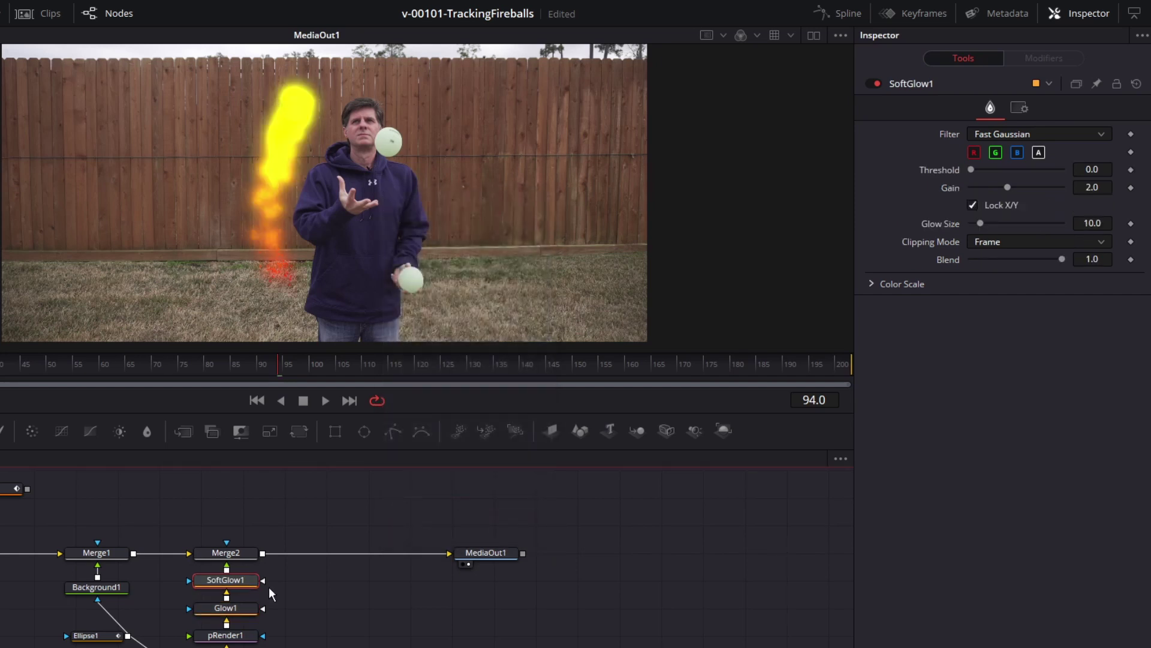
left_click_drag(1006, 188, 976, 168)
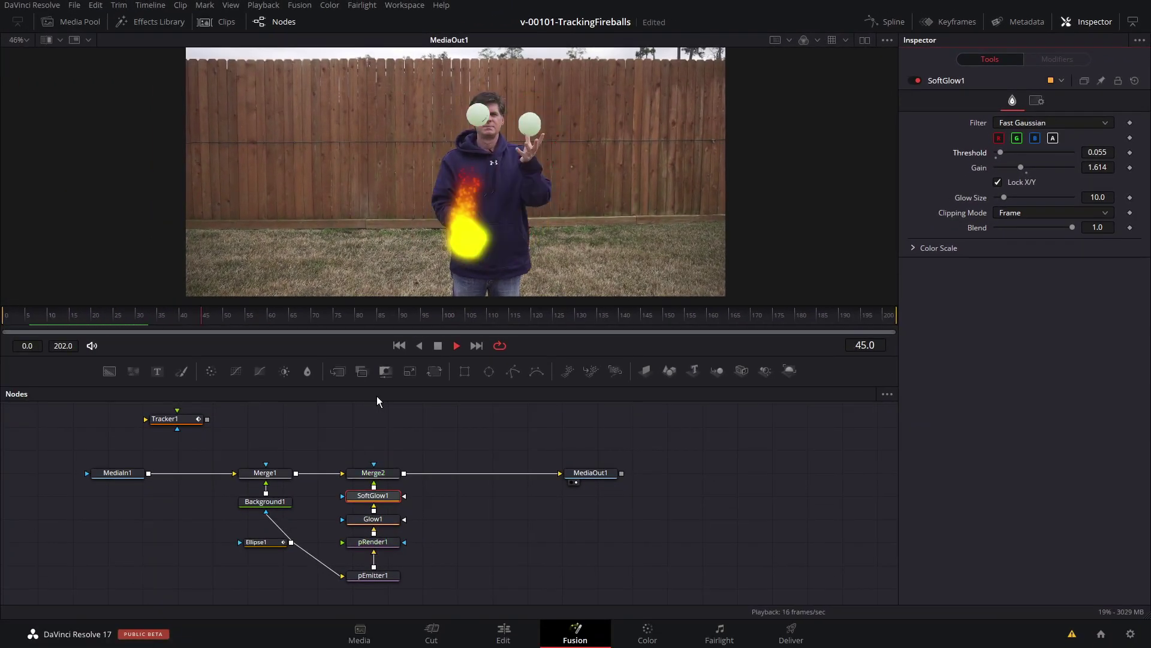
left_click_drag(1023, 168, 1021, 167)
Step: Reduce Glow1's Glow to about 0.82 and pEmitter1's particle Size to 0.913, and play back the fire
left_click(373, 519)
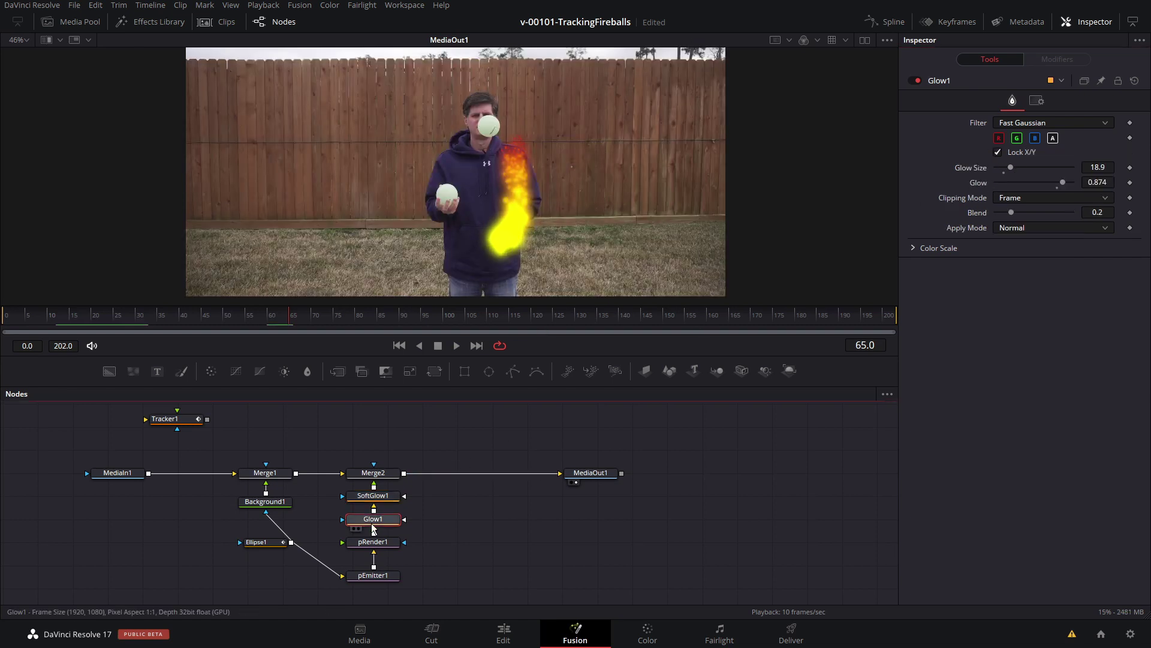
left_click_drag(1064, 182, 1061, 181)
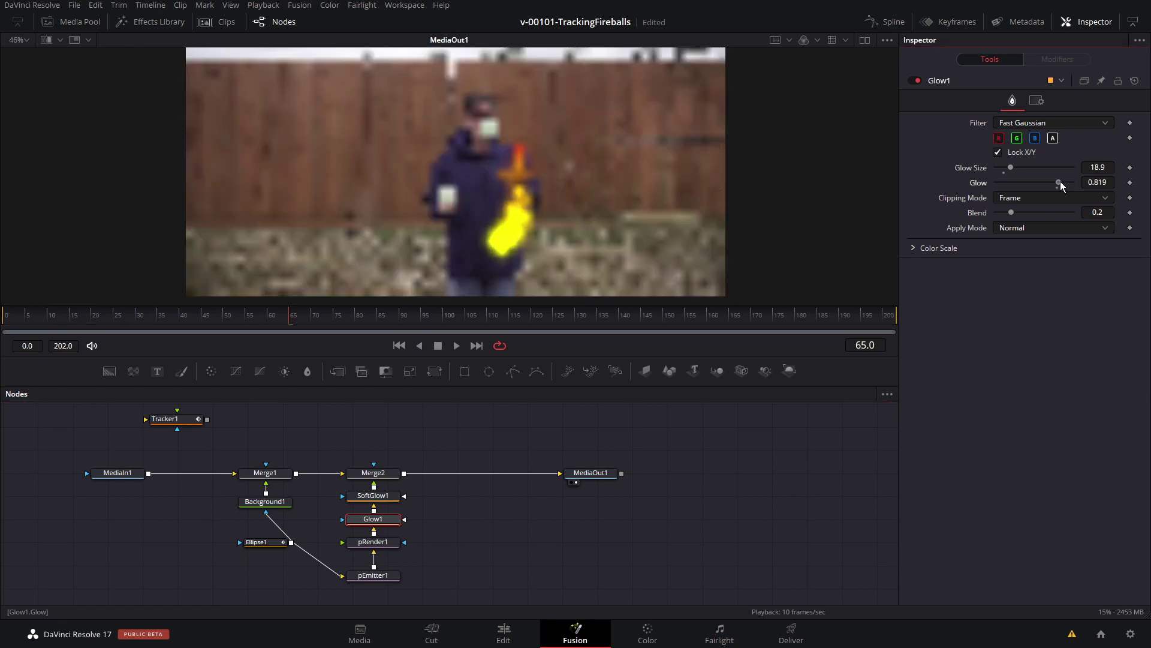
left_click(382, 580)
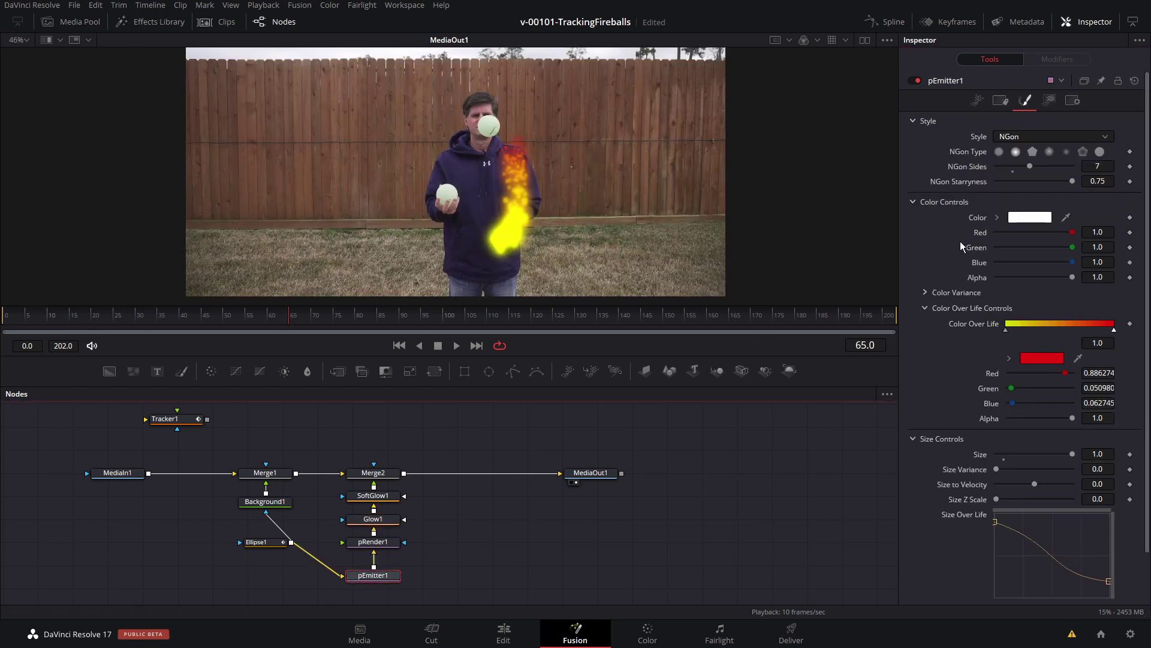
left_click_drag(1074, 455, 1066, 456)
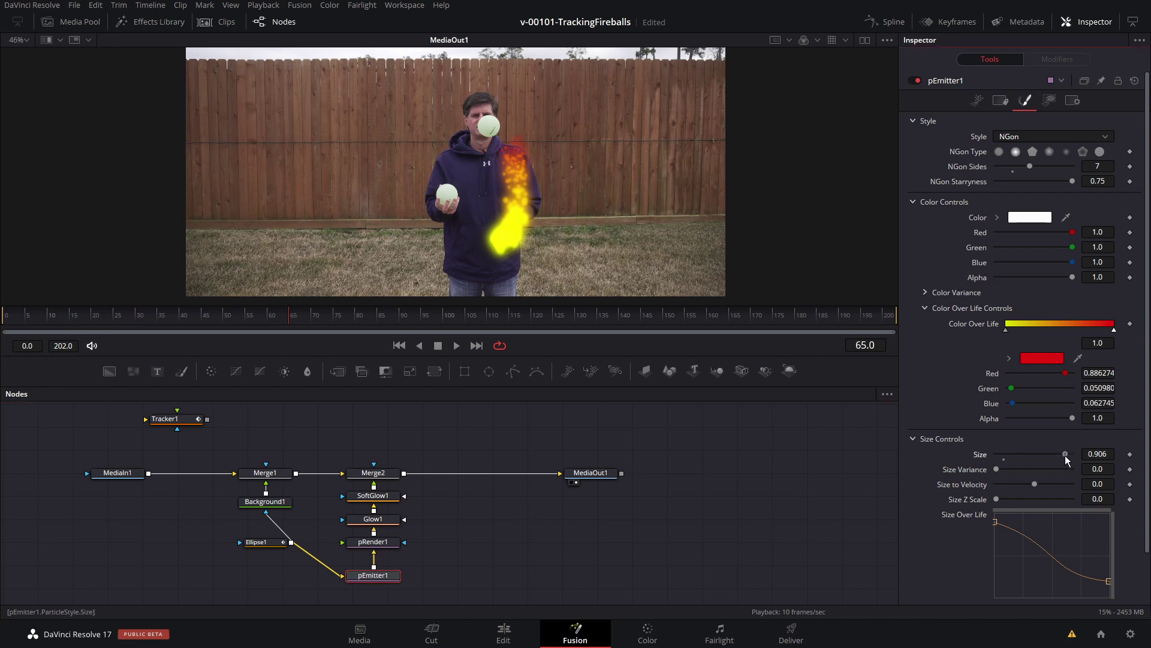
key("space")
key("space")
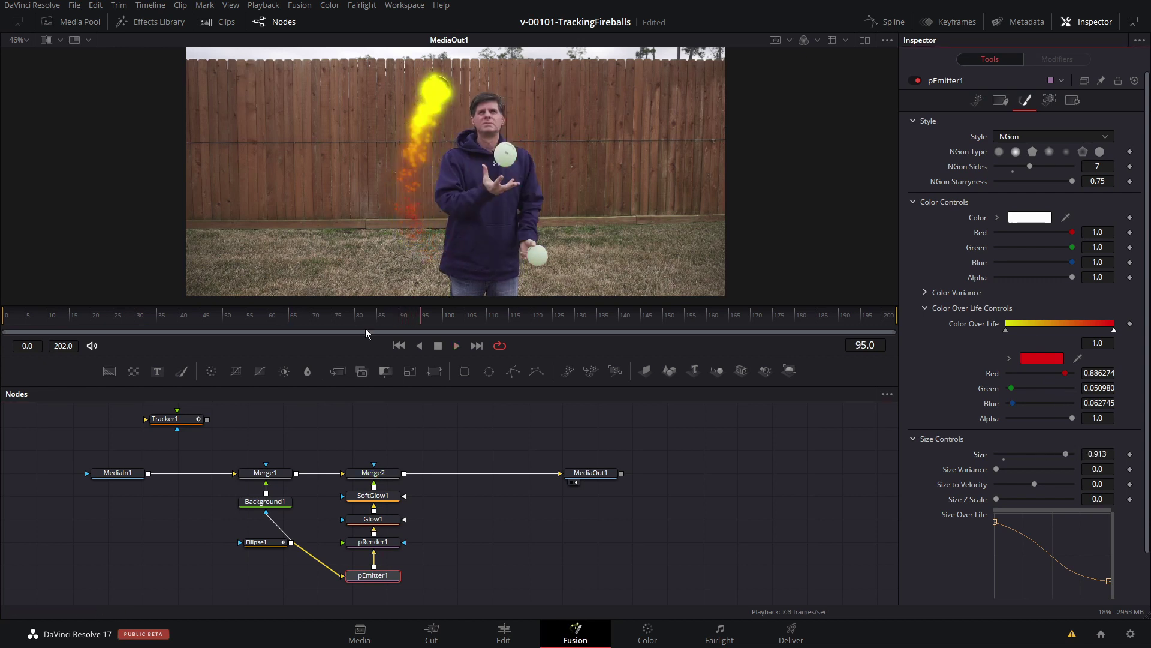
Step: Cut Merge1, Background1 and Ellipse1 out of the node chain and paste them between Merge2 and MediaOut1 as a separate branch
scroll(513, 522, "left", 2)
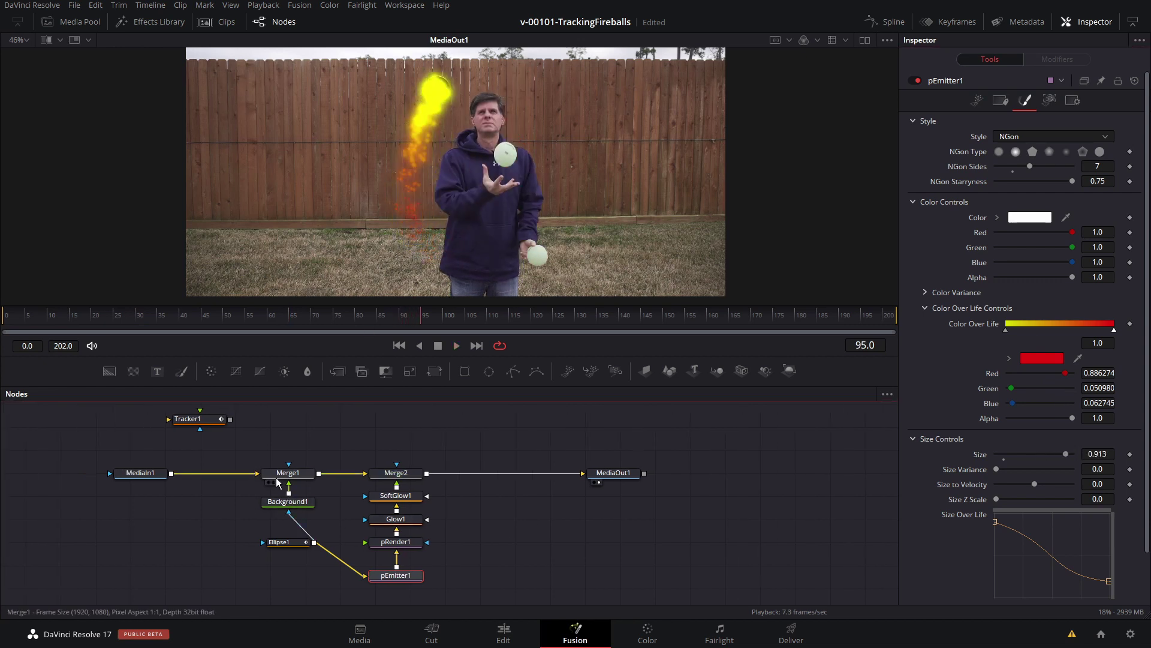
left_click_drag(269, 460, 306, 549)
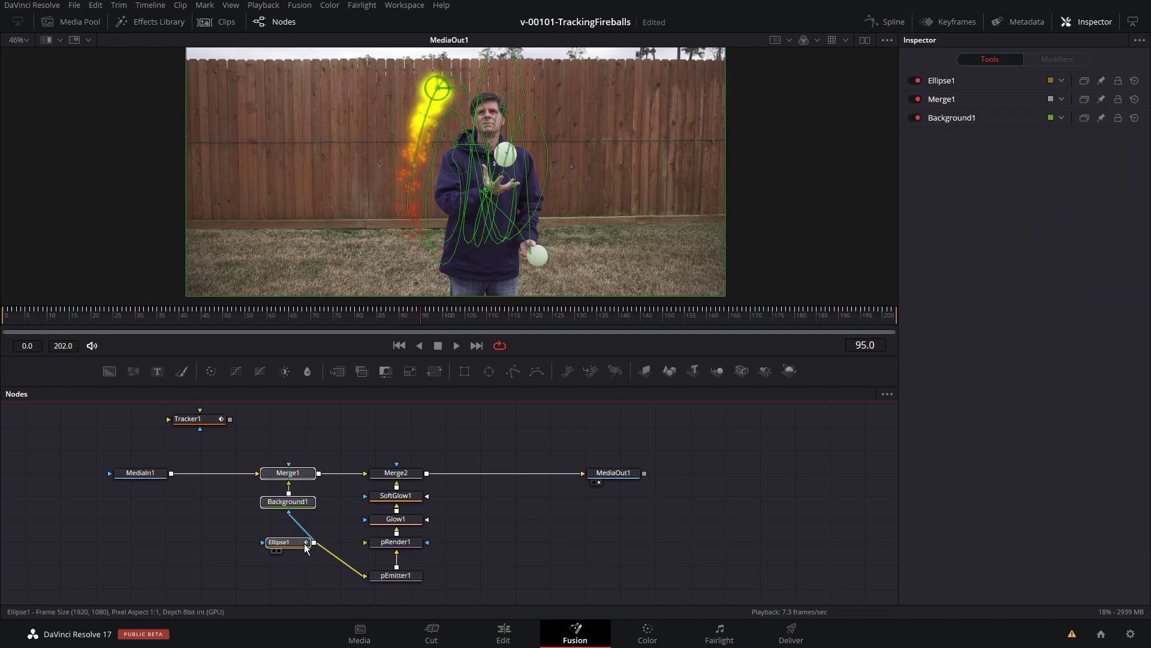
key("ctrl+x")
key("ctrl+v")
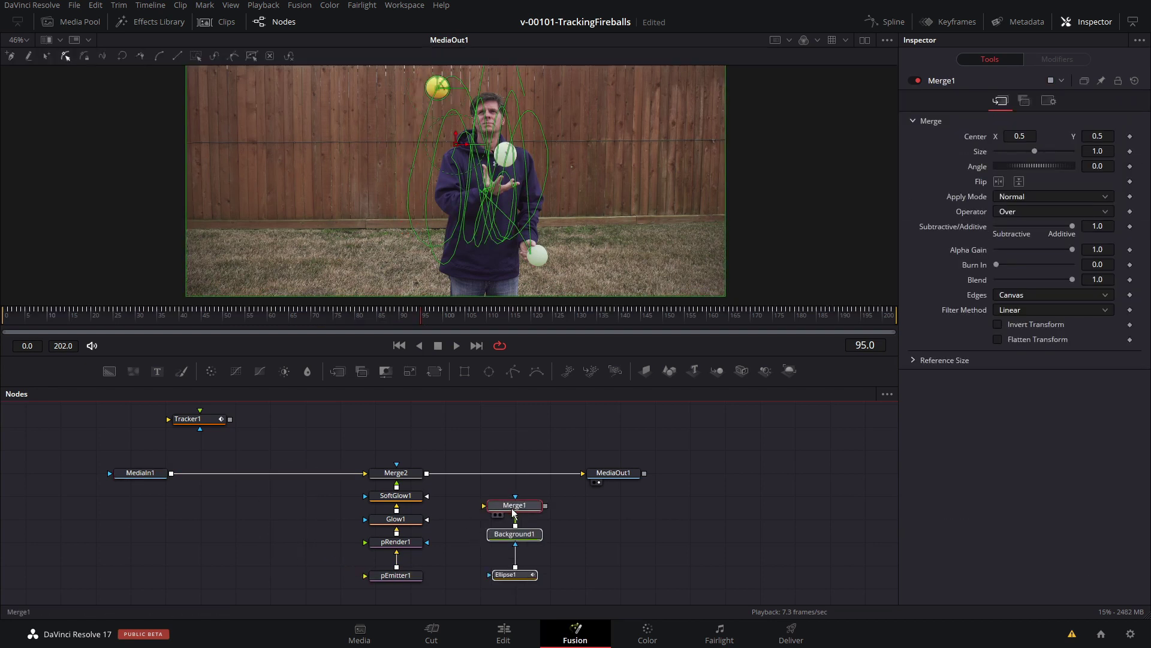
Step: Shift the Merge2 particle branch toward MediaIn1 and merge Background1 over its output, with Ellipse1 masking Background1 and feeding pEmitter1
left_click_drag(352, 447, 429, 594)
left_click_drag(403, 473, 313, 474)
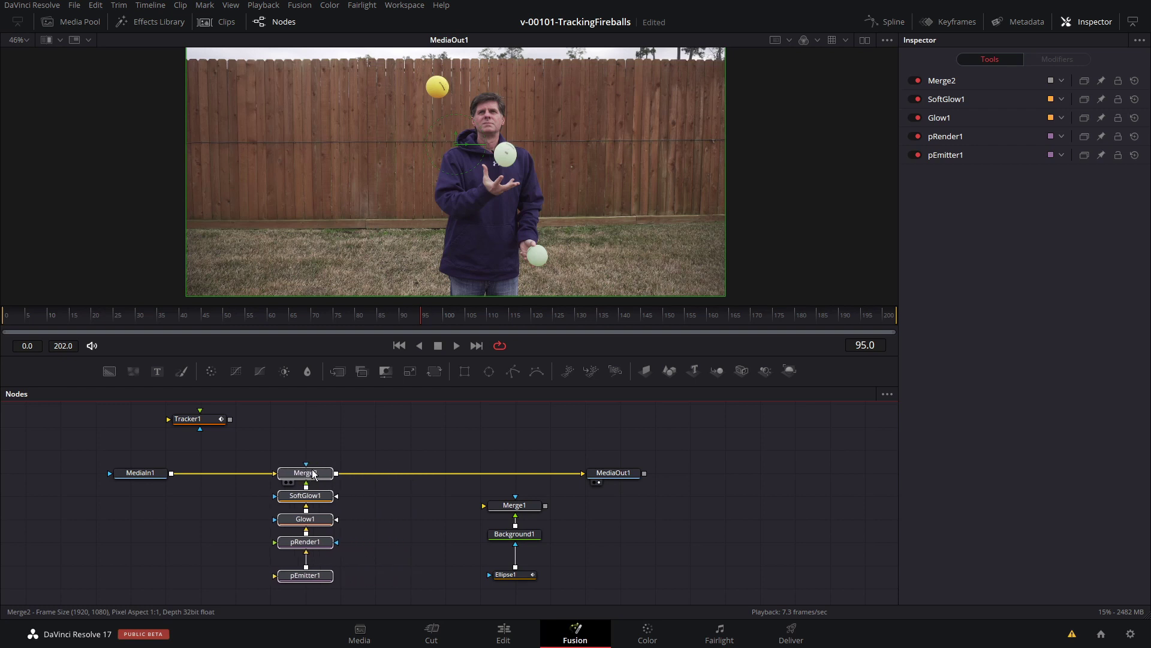
left_click_drag(515, 505, 337, 475)
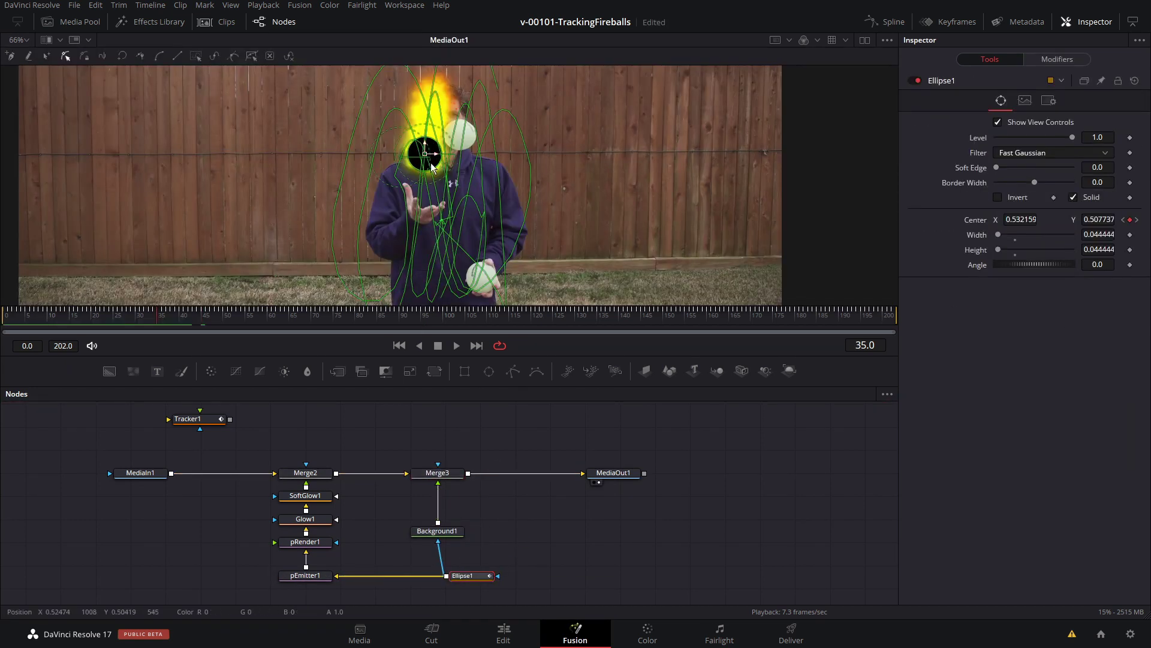
left_click_drag(484, 583, 464, 583)
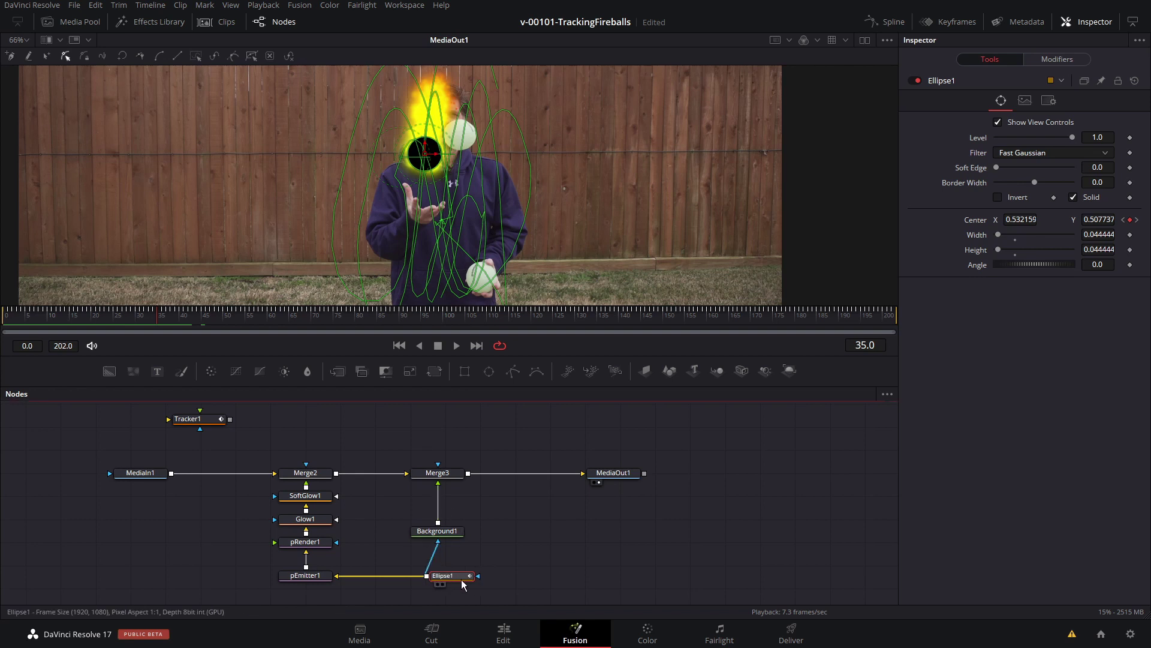
Step: Set the Background1 colour to dark orange #ce4c01
left_click(440, 532)
left_click(1029, 192)
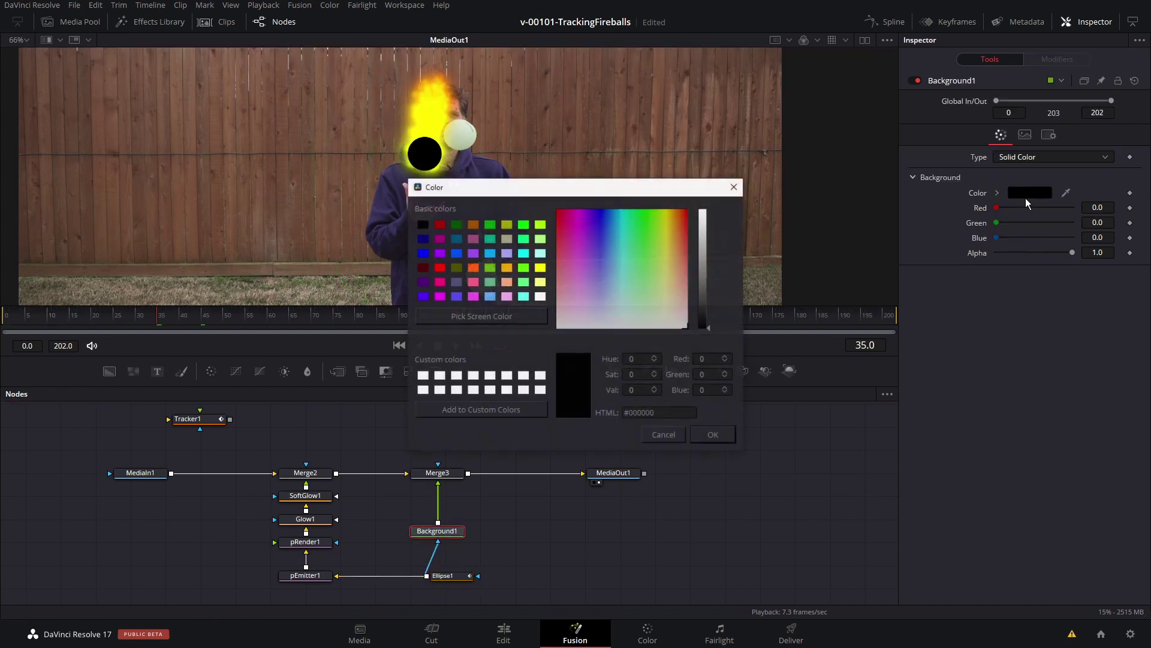
left_click(674, 212)
left_click_drag(677, 215, 680, 212)
left_click(705, 232)
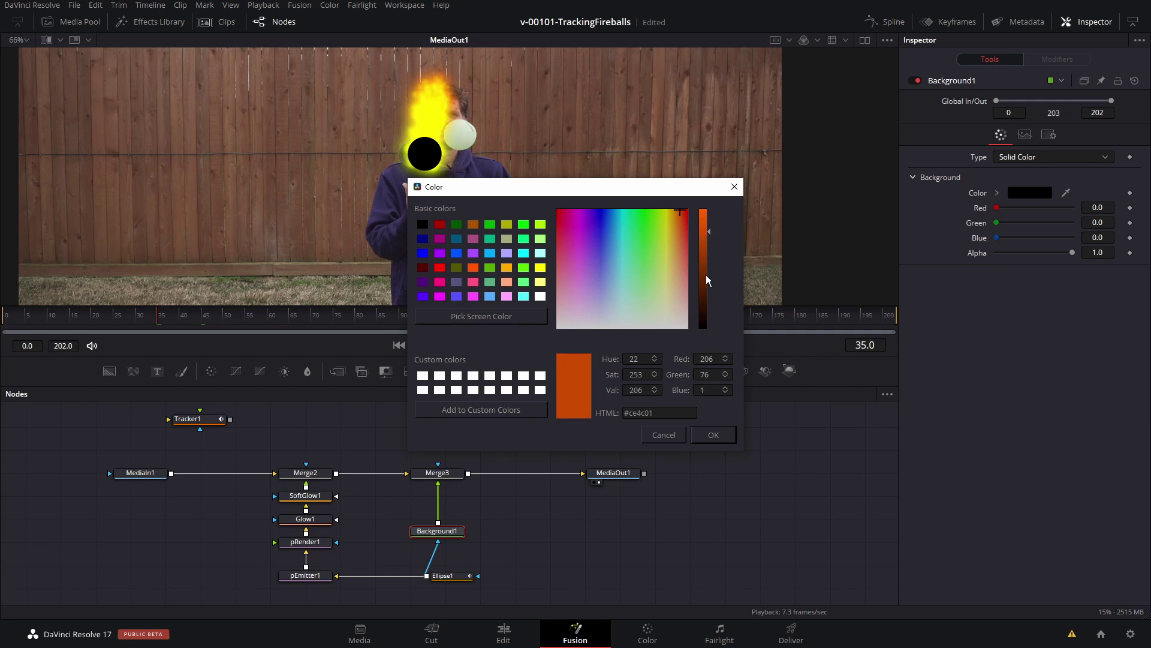
left_click(718, 437)
Step: Soften Ellipse1 with a Soft Edge of 0.0157 and move Background1 slightly further below Merge3
left_click(443, 577)
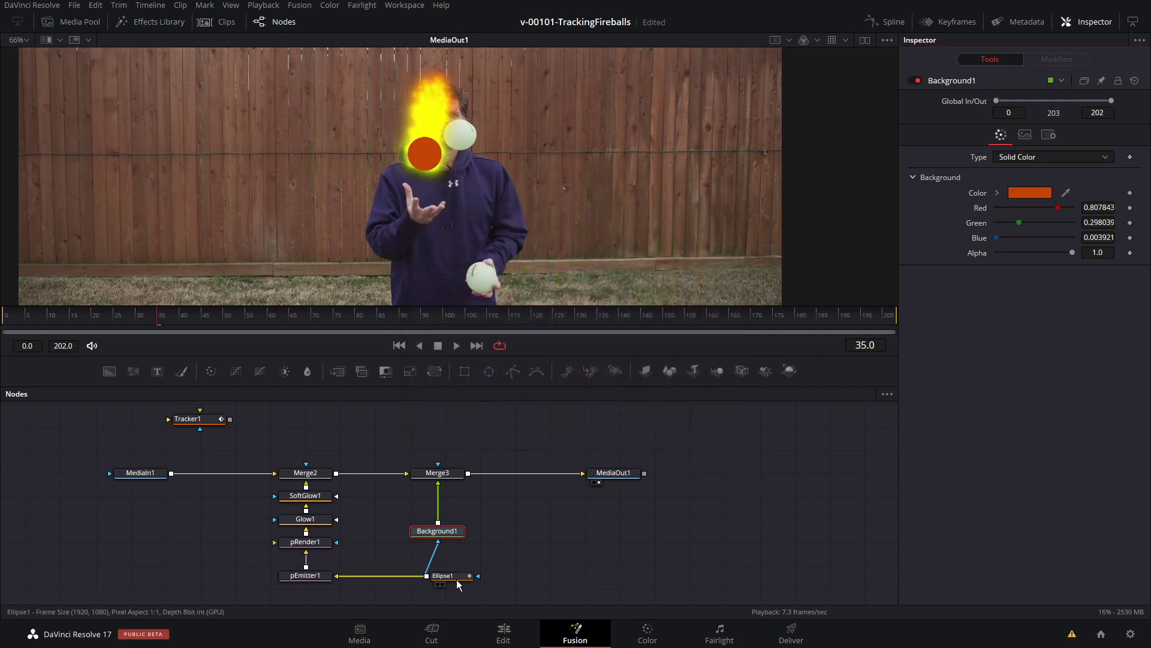
left_click_drag(997, 168, 1002, 169)
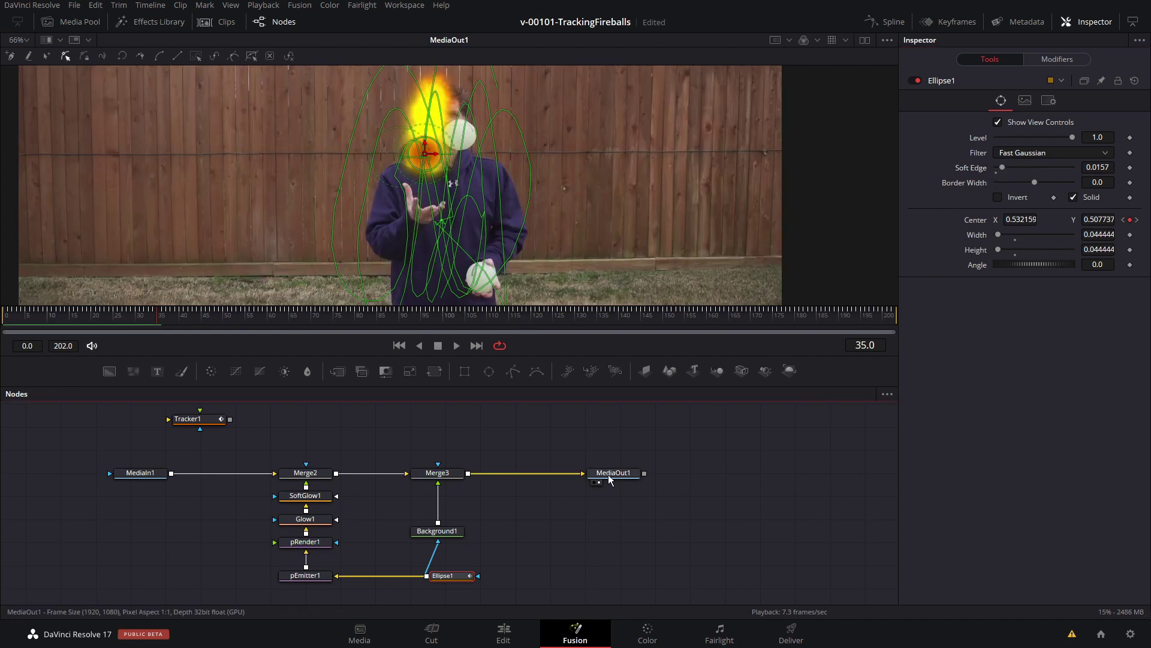
left_click_drag(609, 478, 573, 472)
left_click_drag(403, 534, 403, 546)
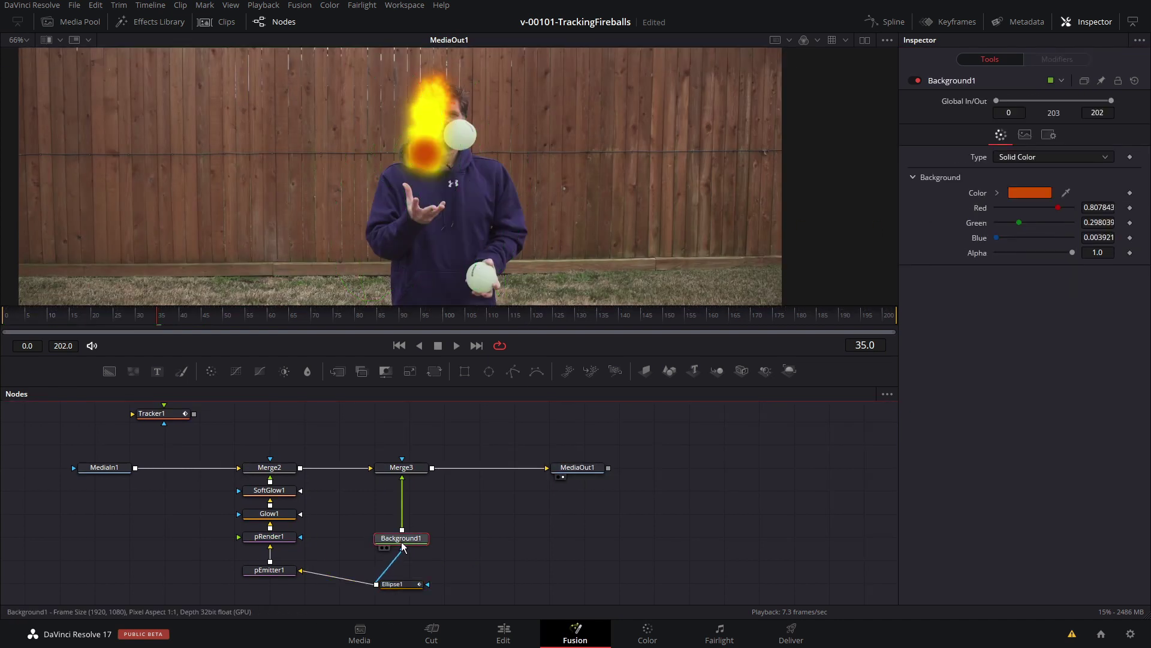
Step: Add a Displace node between Background1 and Merge3
key("shift+space")
type("dis")
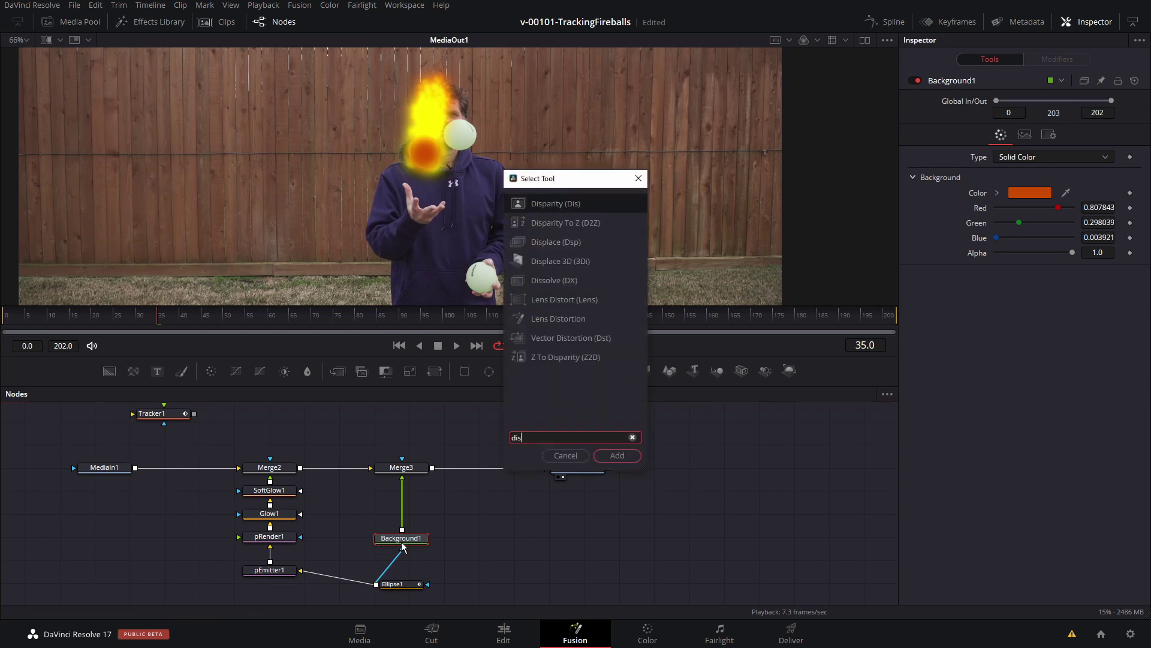
key("Down")
key("Down")
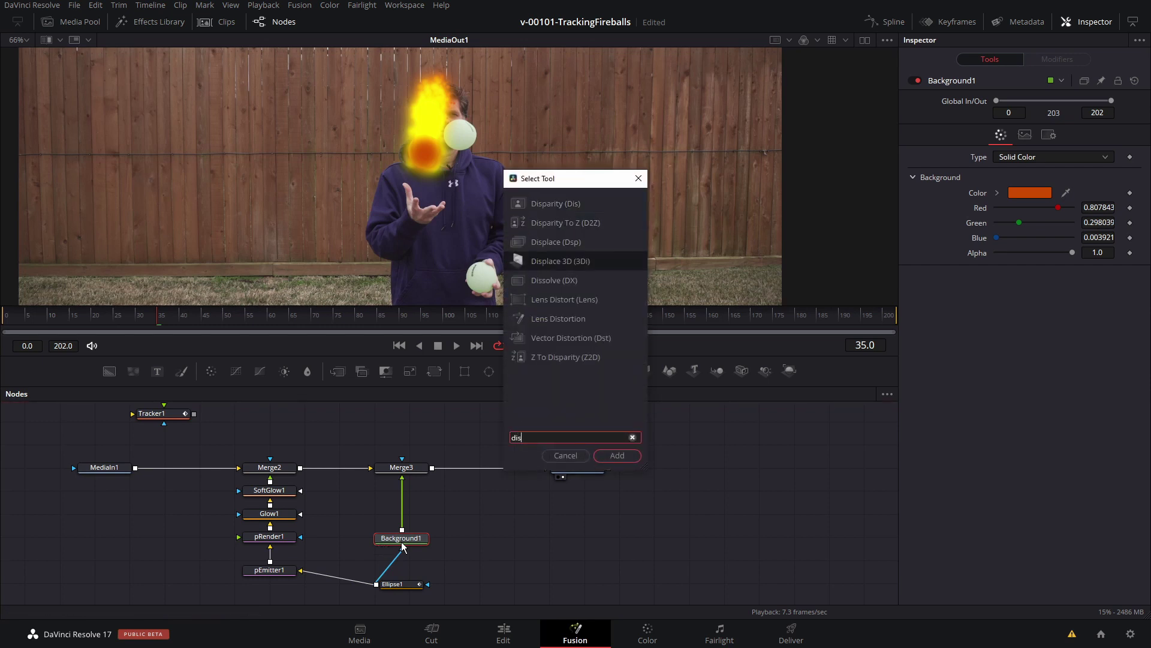
key("Up")
key("Return")
Step: Add a FastNoise node beside Displace1 and feed its output into Displace1's foreground input
left_click_drag(133, 371, 431, 508)
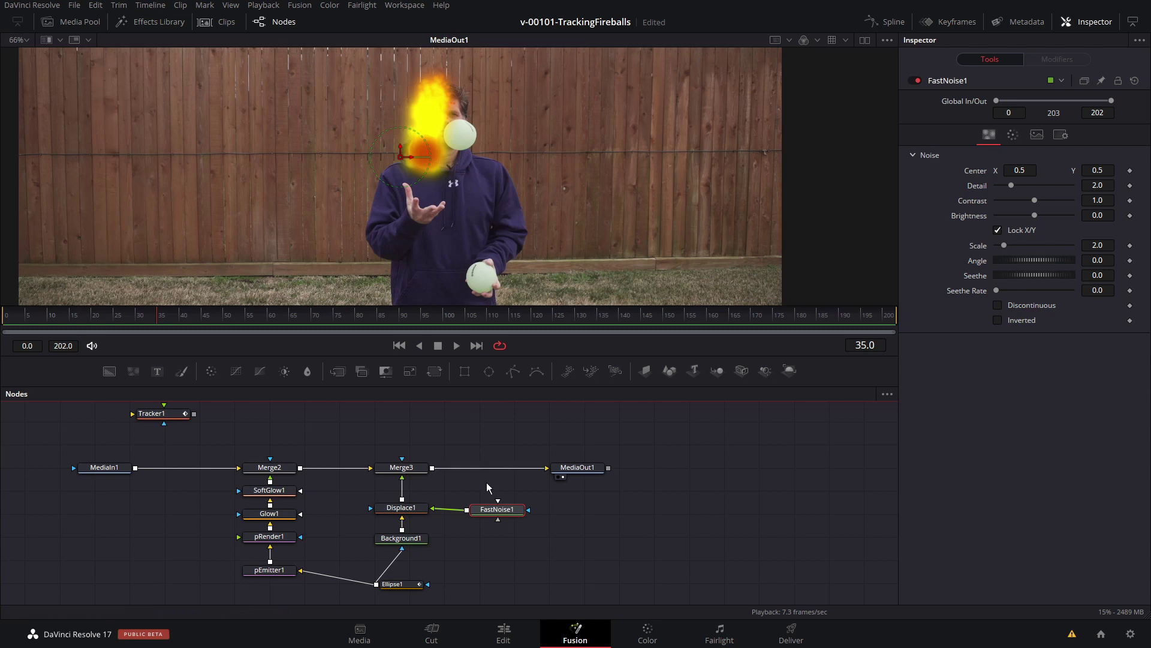
left_click_drag(498, 516, 517, 515)
left_click(402, 515)
left_click(516, 507)
Step: Show FastNoise1 in a second viewer and set its Detail to 7.64, Contrast to 3.73 and Scale to 11.18
left_click(865, 40)
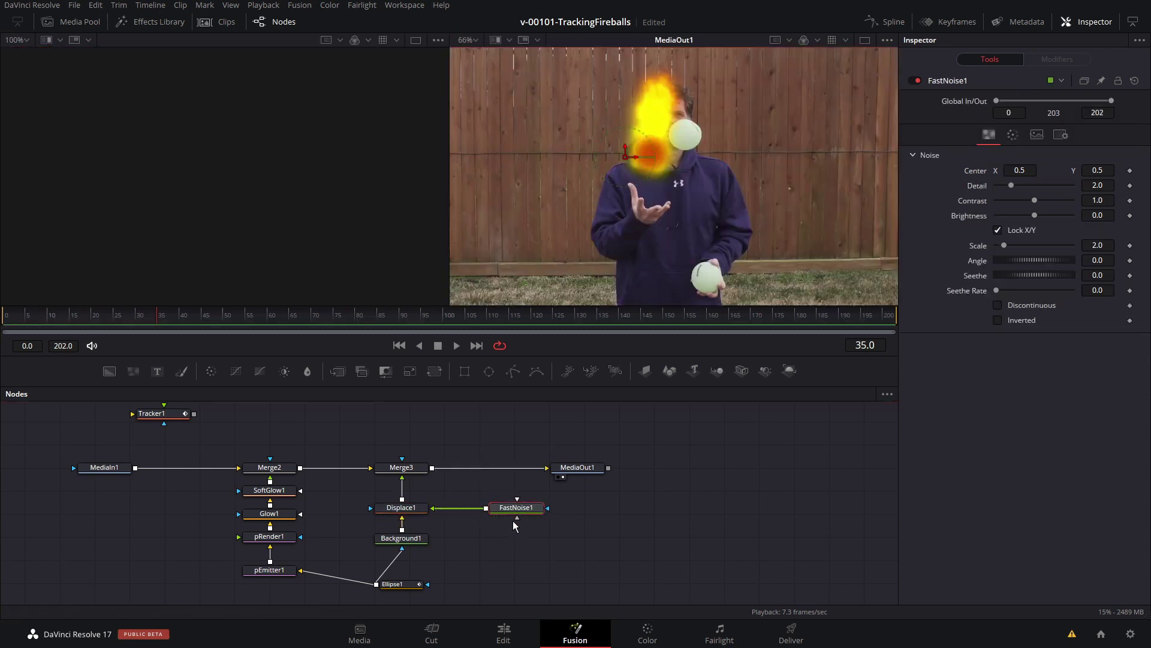
key("1")
left_click_drag(1011, 185, 1061, 200)
left_click_drag(1004, 245, 1040, 250)
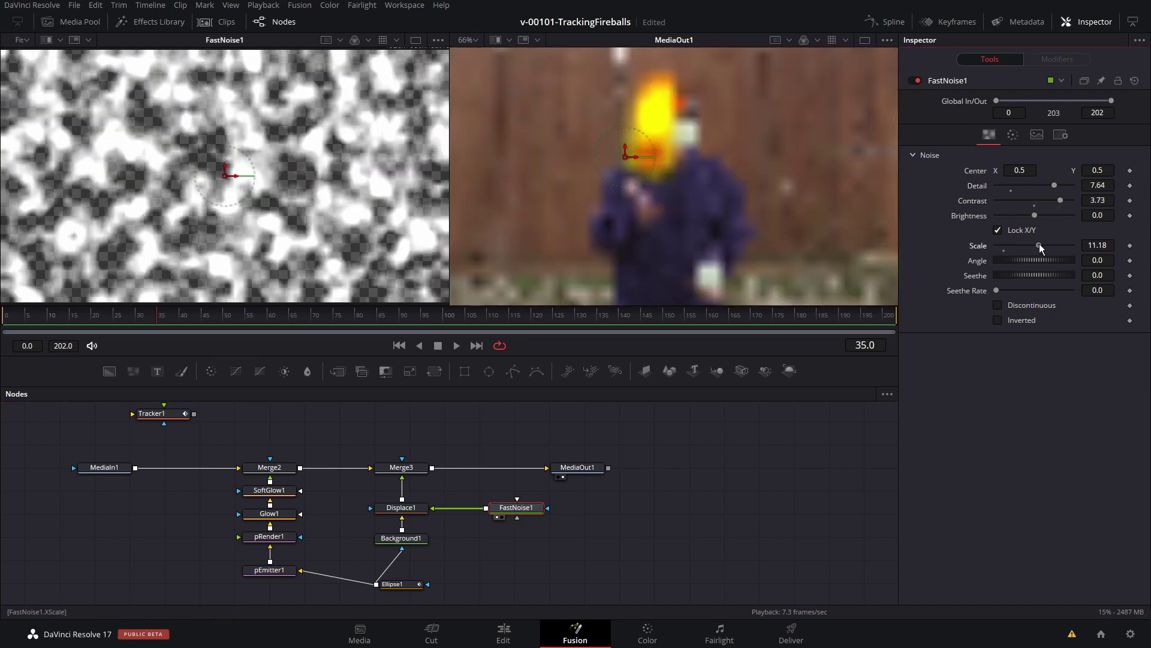
Step: Set Displace1's Refraction Strength to 0.73 and connect its Center to the position of the tracked ball's path
left_click(401, 507)
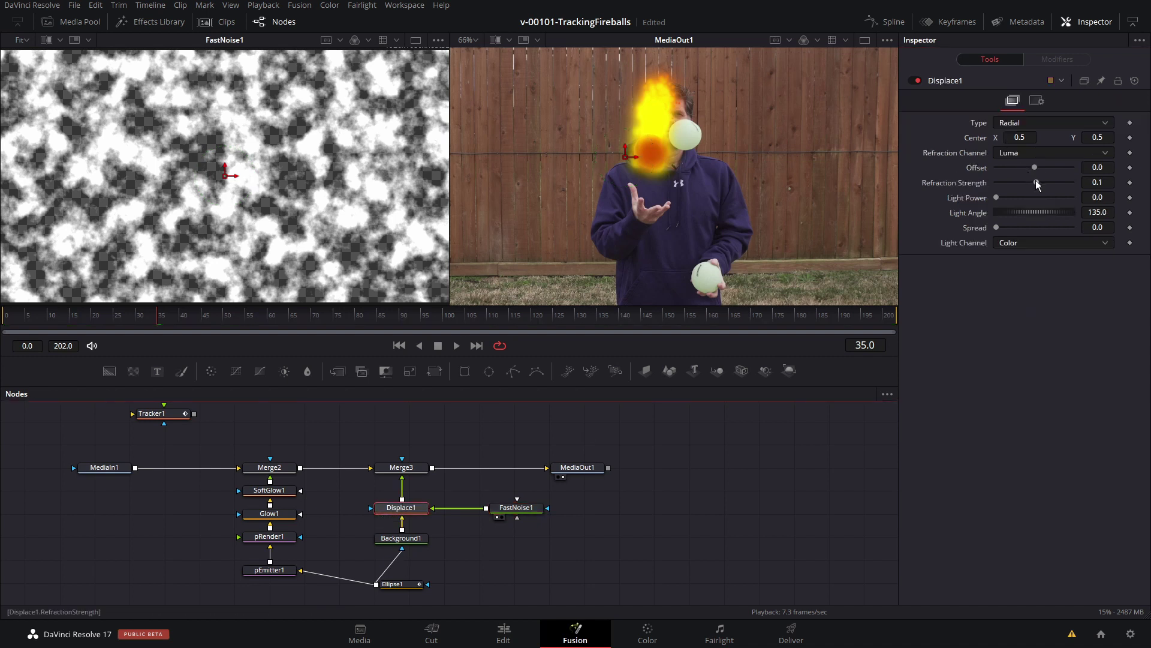
left_click_drag(1037, 182, 1048, 182)
right_click(973, 143)
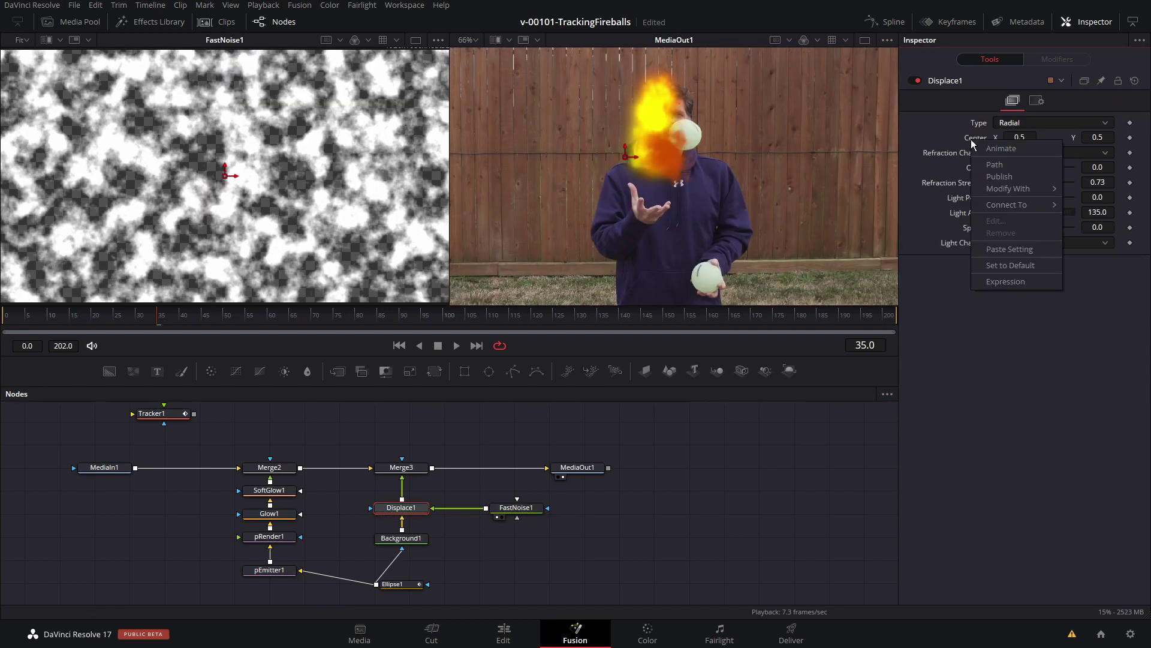
left_click(973, 143)
right_click(976, 140)
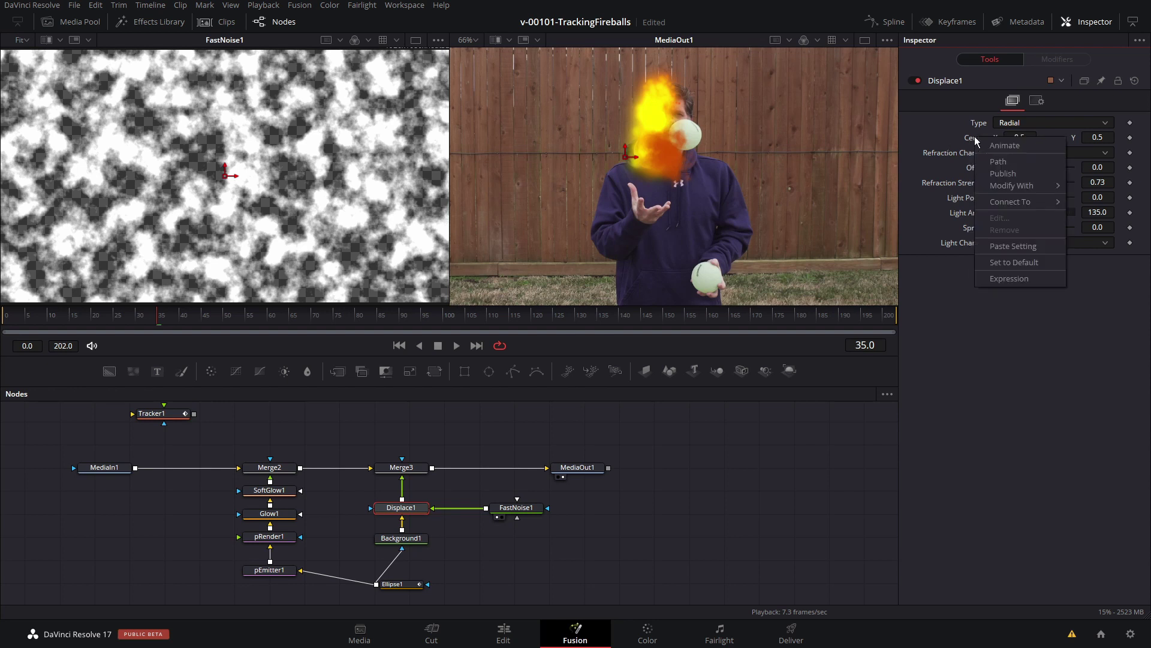
mouse_move(1025, 204)
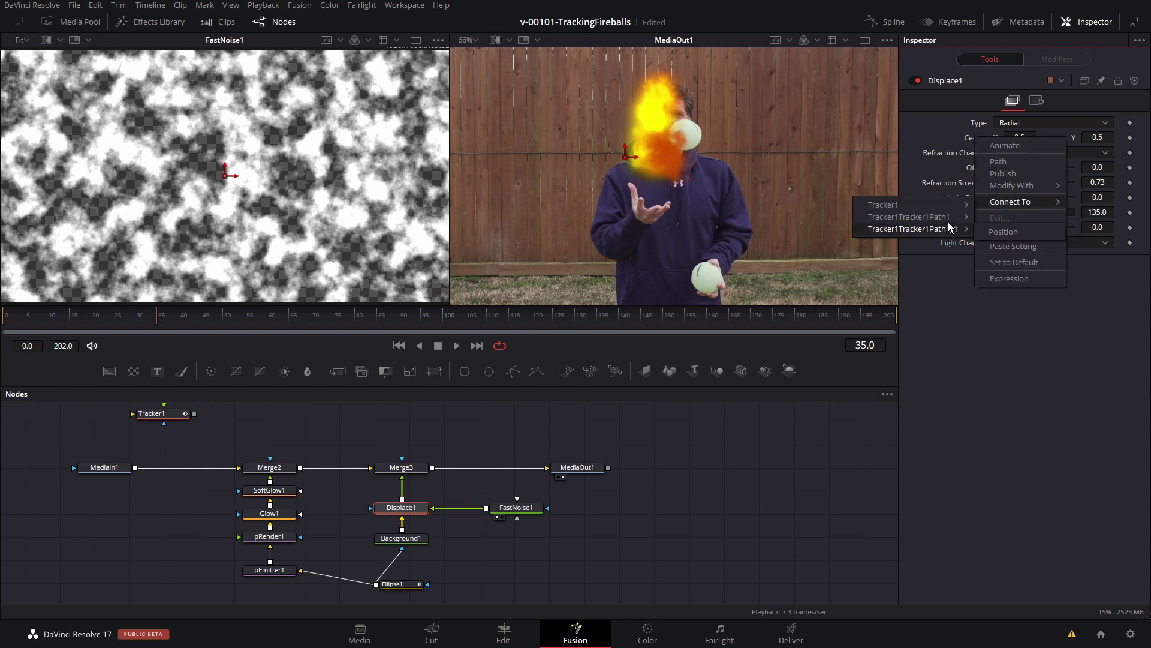
left_click(999, 223)
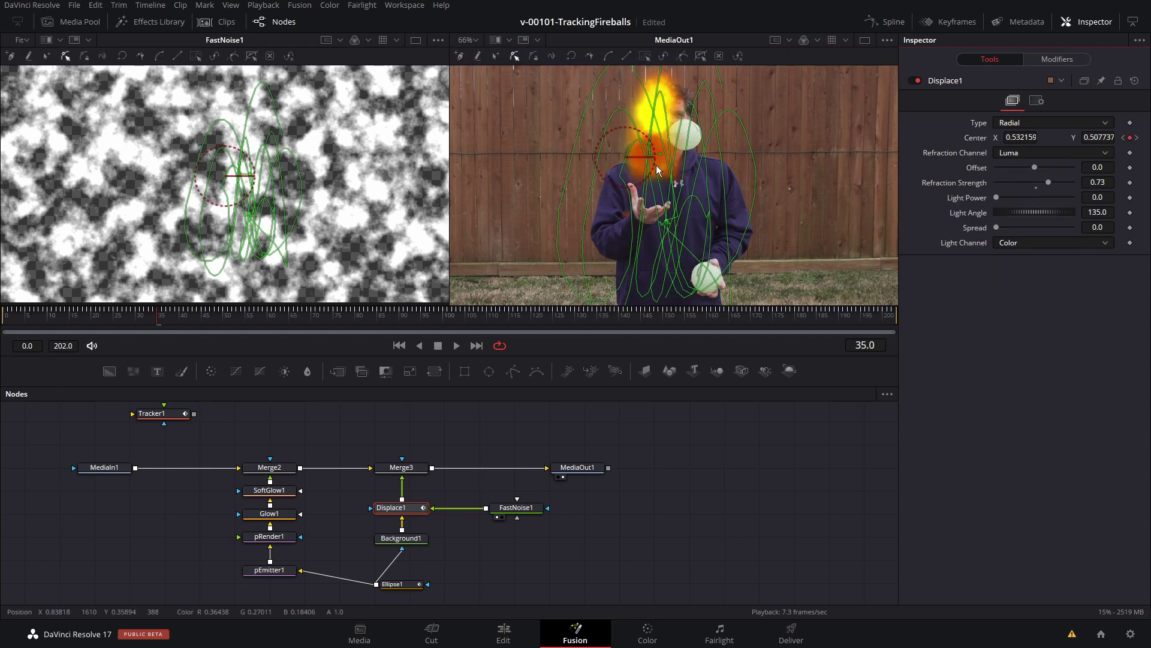
Step: Play back MediaOut1 to check the displaced fireball core, and set Merge3's Size to 0.95
left_click(577, 467)
key("space")
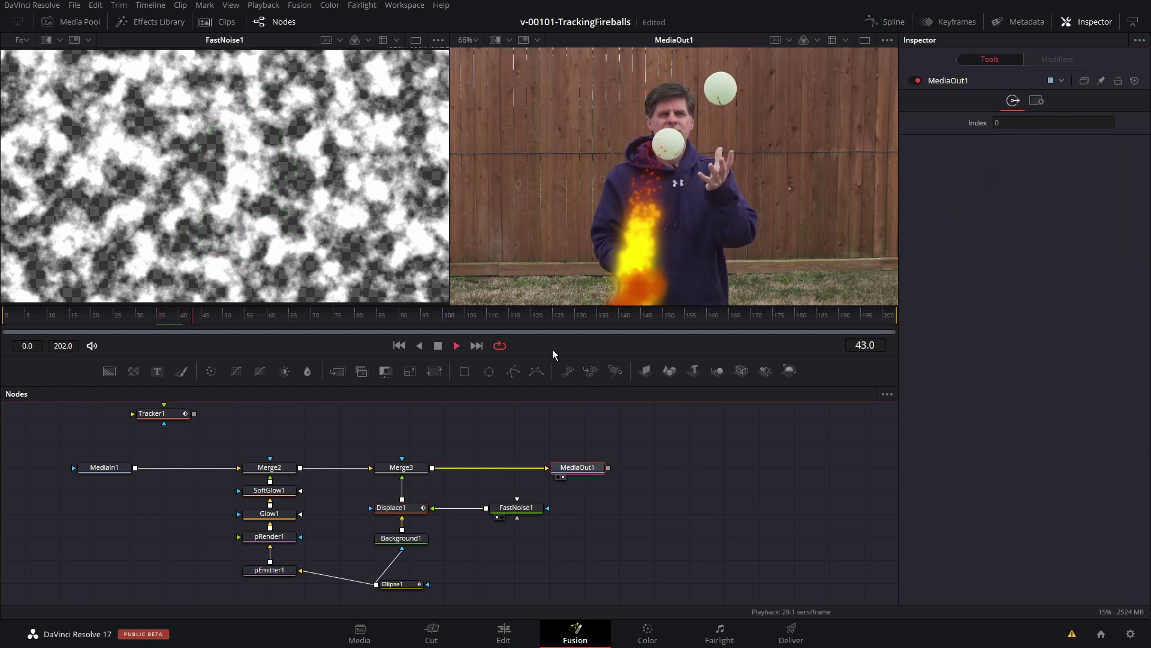
key("space")
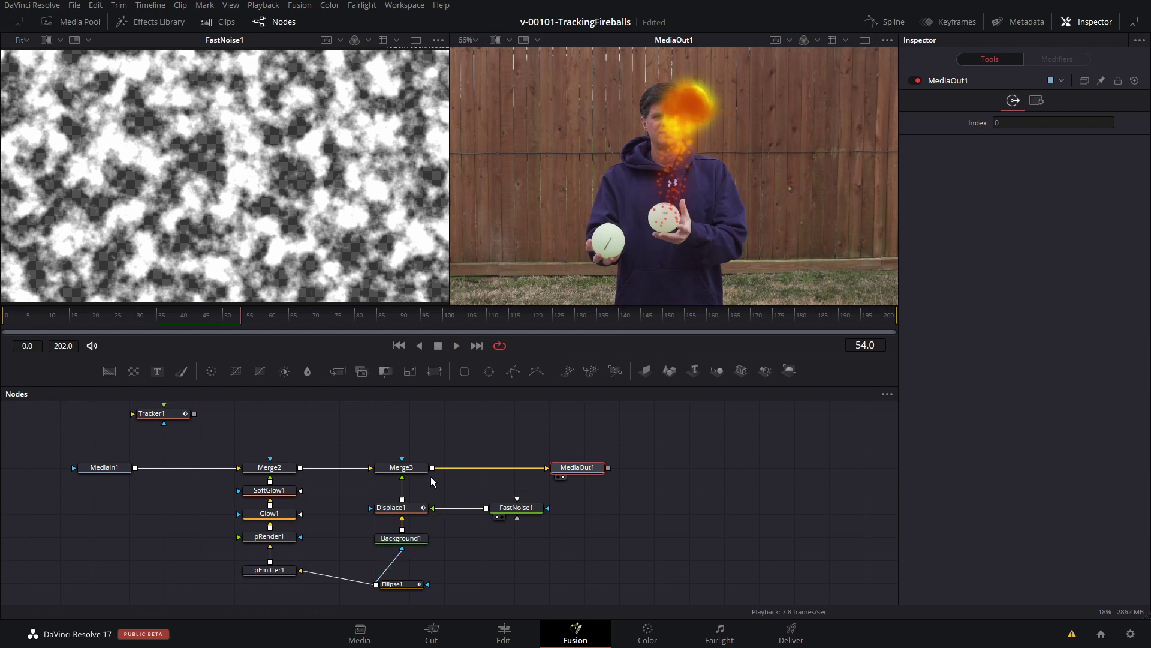
left_click(407, 468)
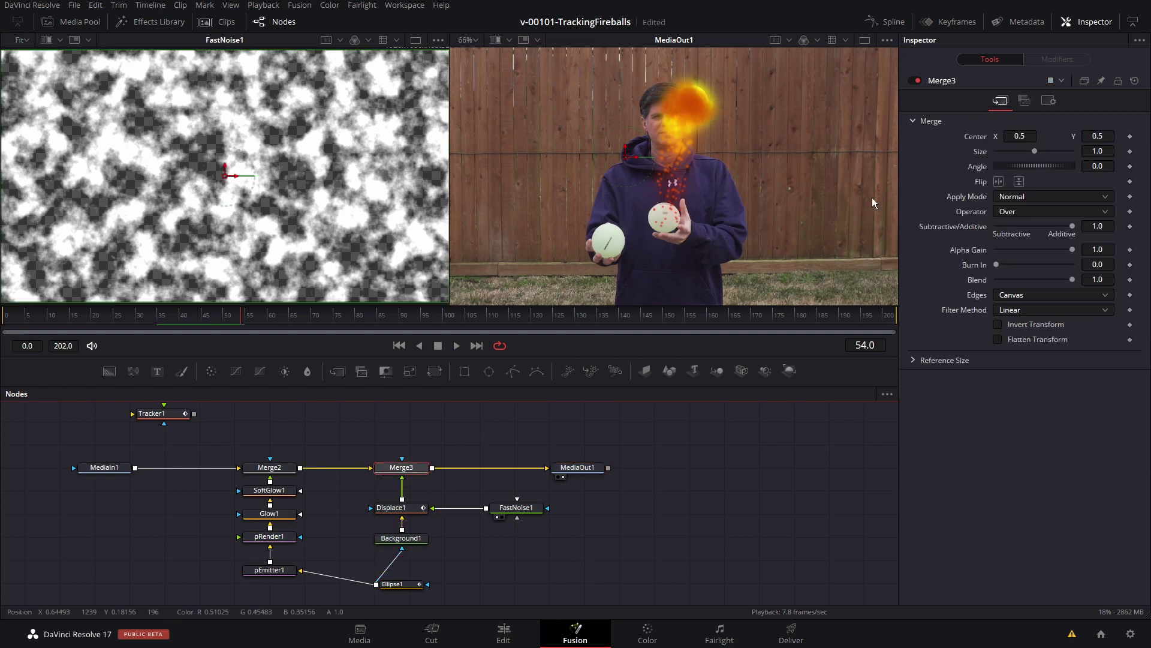
left_click_drag(1037, 152, 1033, 154)
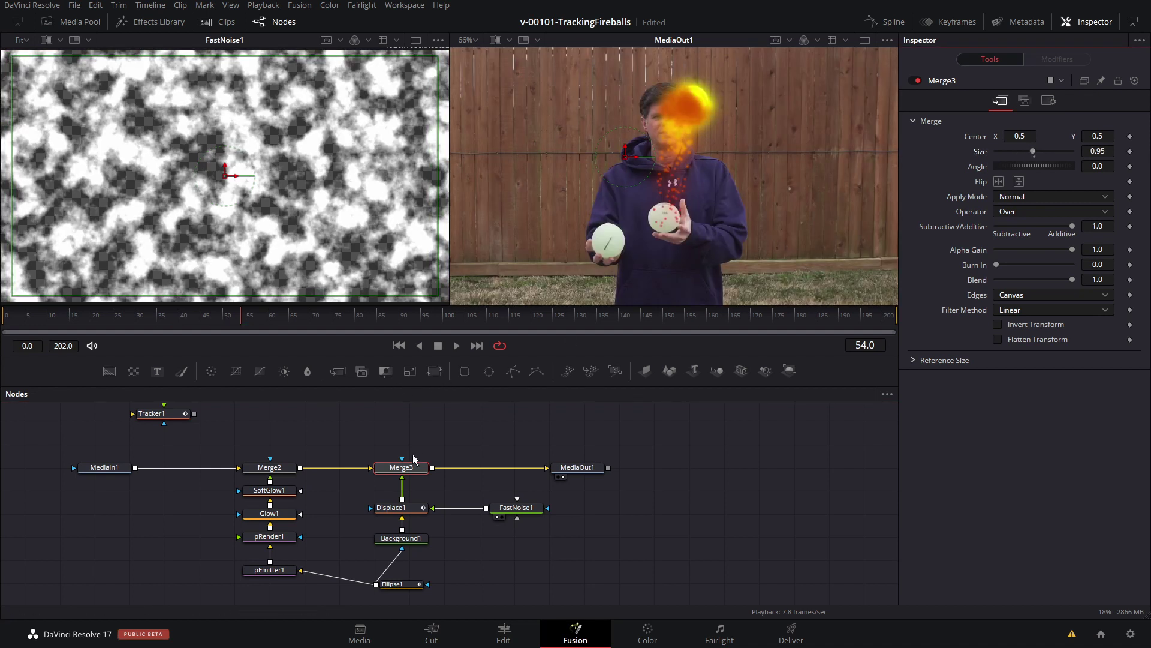
Step: Set FastNoise1's Seethe Rate to 0.079 and play back the animated displacement in a single viewer
left_click(515, 507)
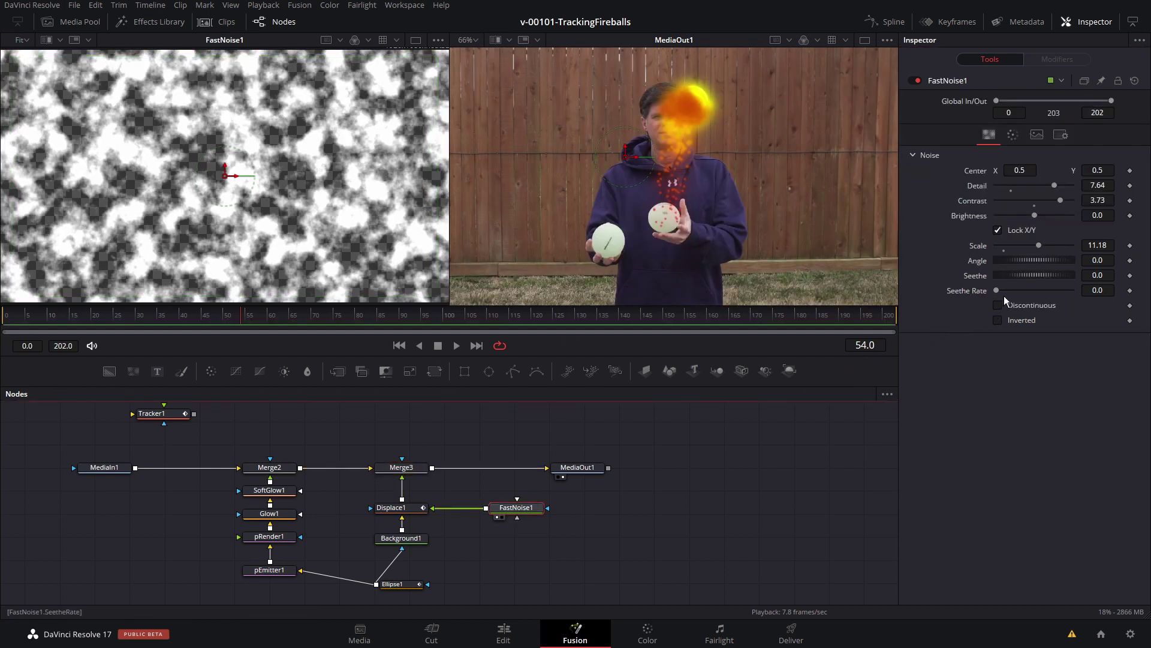
left_click_drag(997, 290, 1002, 290)
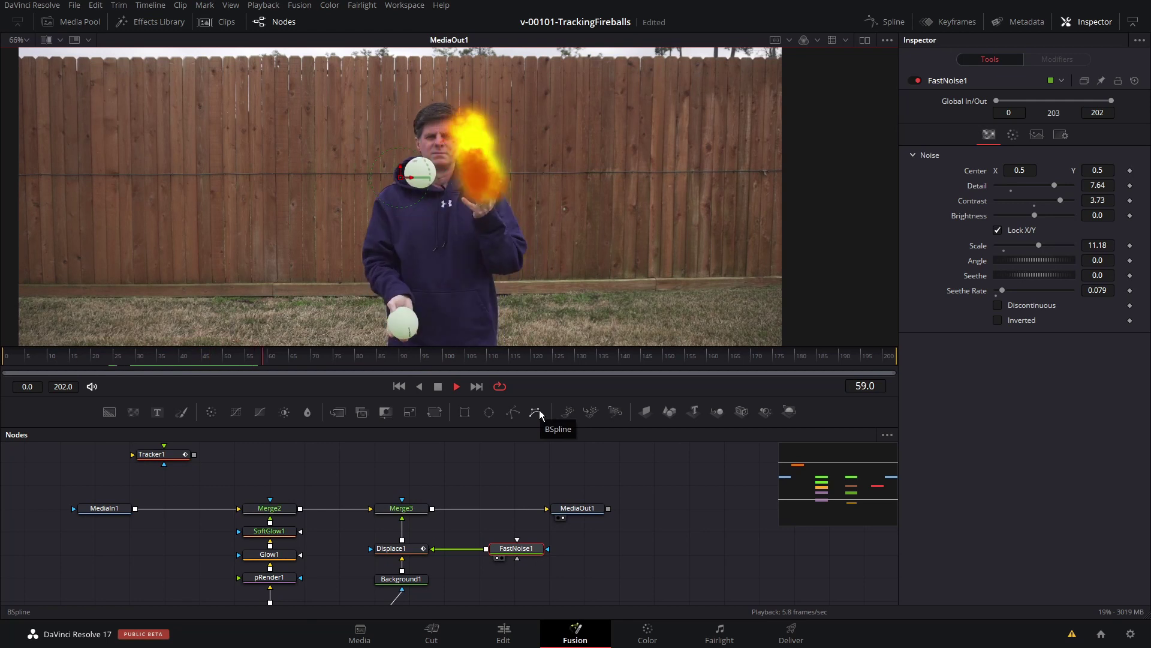
key("space")
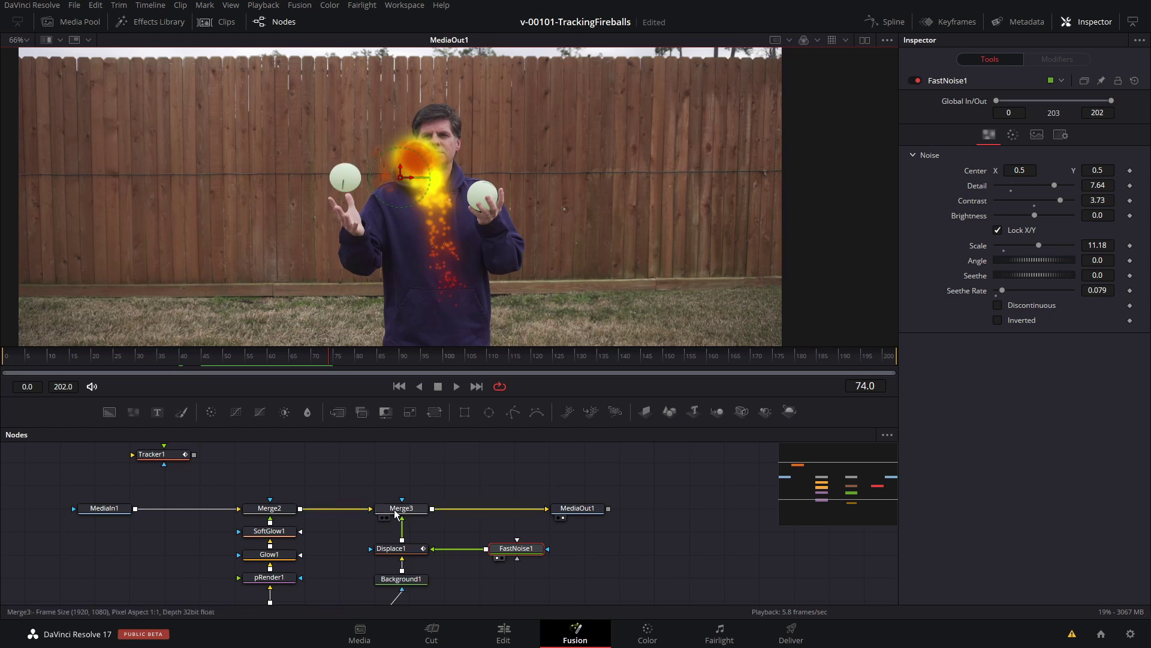
Step: Set pEmitter1's Number to 52.8 and Lifespan to 6.0, and play back the denser, shorter fire trail
scroll(520, 531, "down", 2)
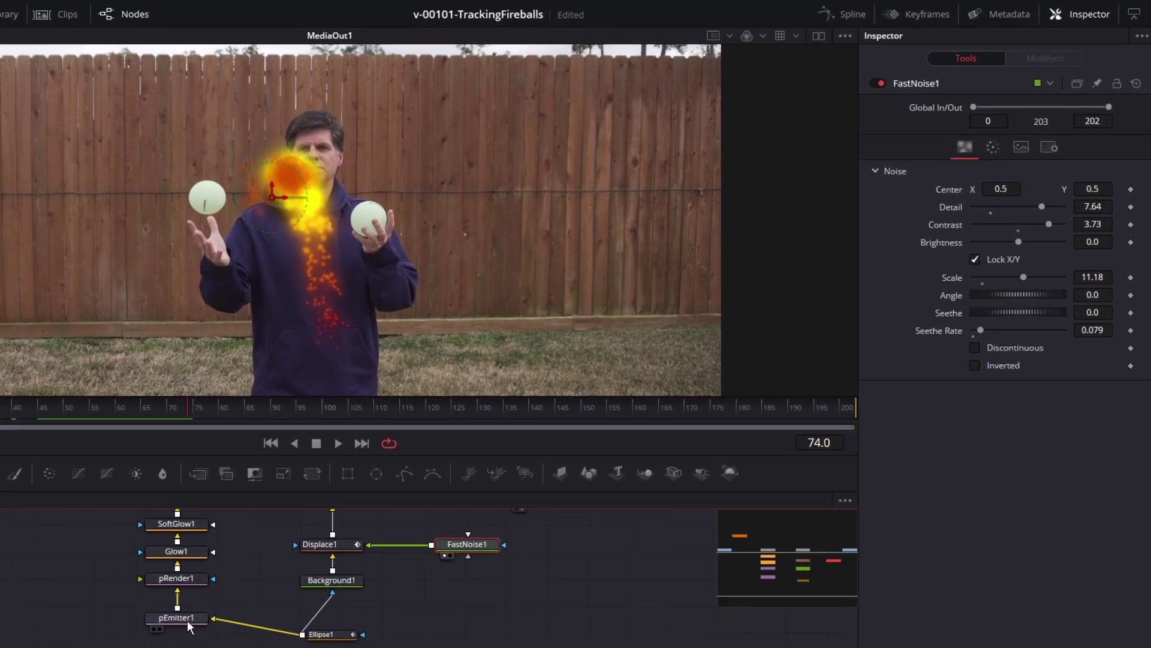
left_click(186, 622)
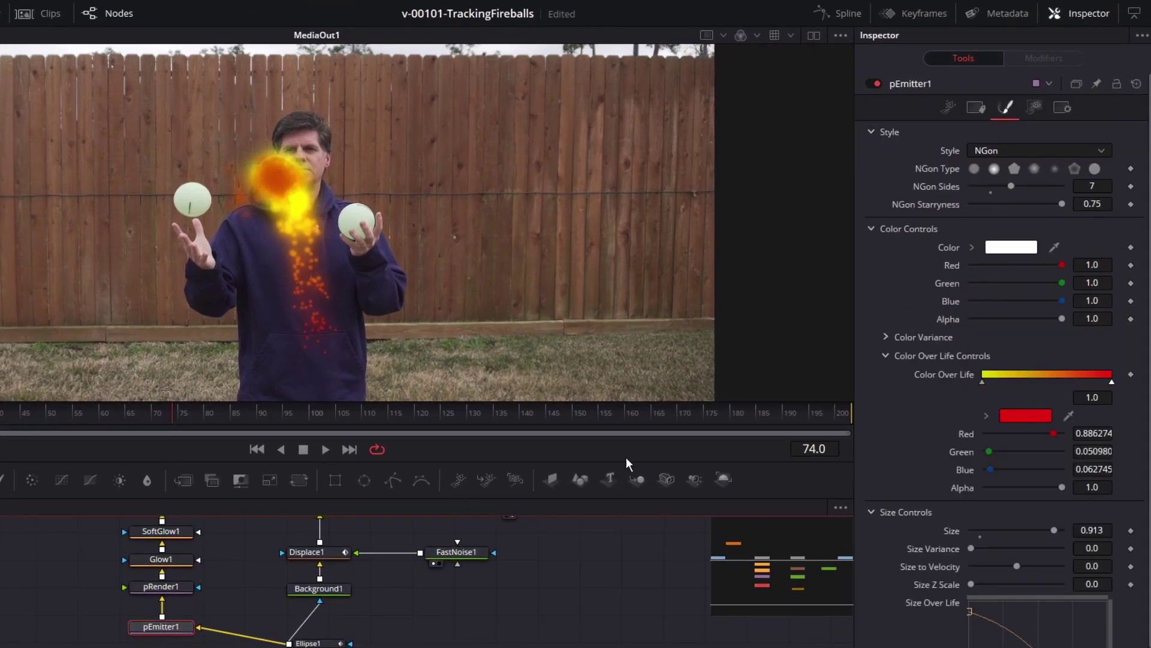
left_click(949, 107)
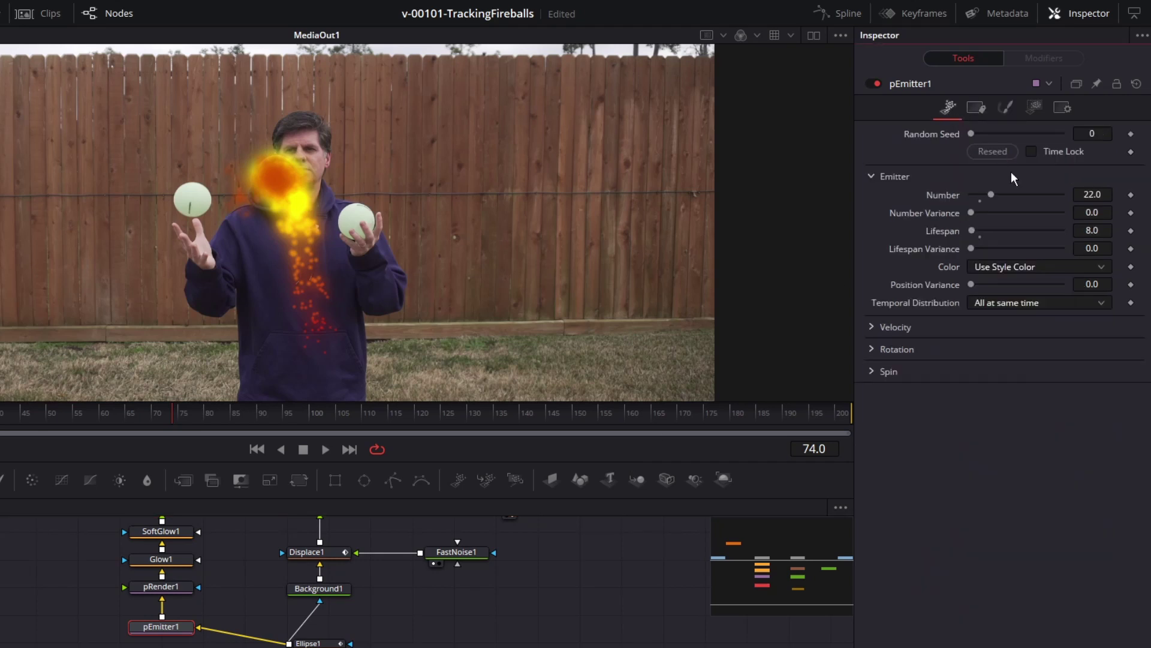
left_click_drag(990, 195, 1019, 194)
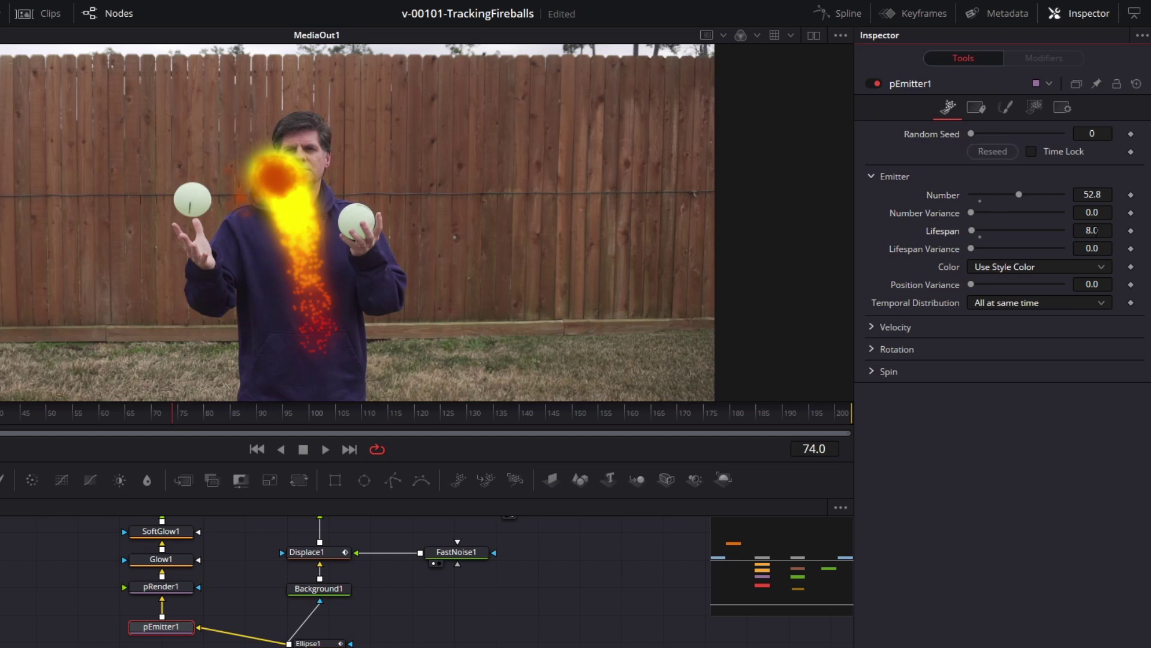
type("5")
key("Return")
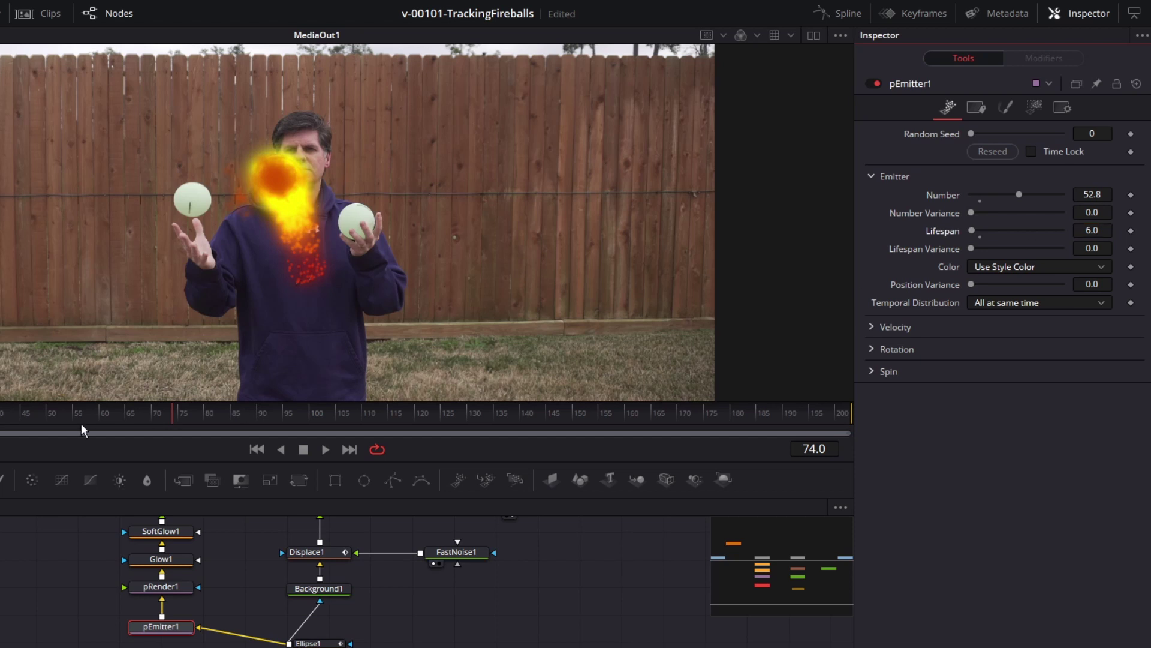
key("space")
key("space")
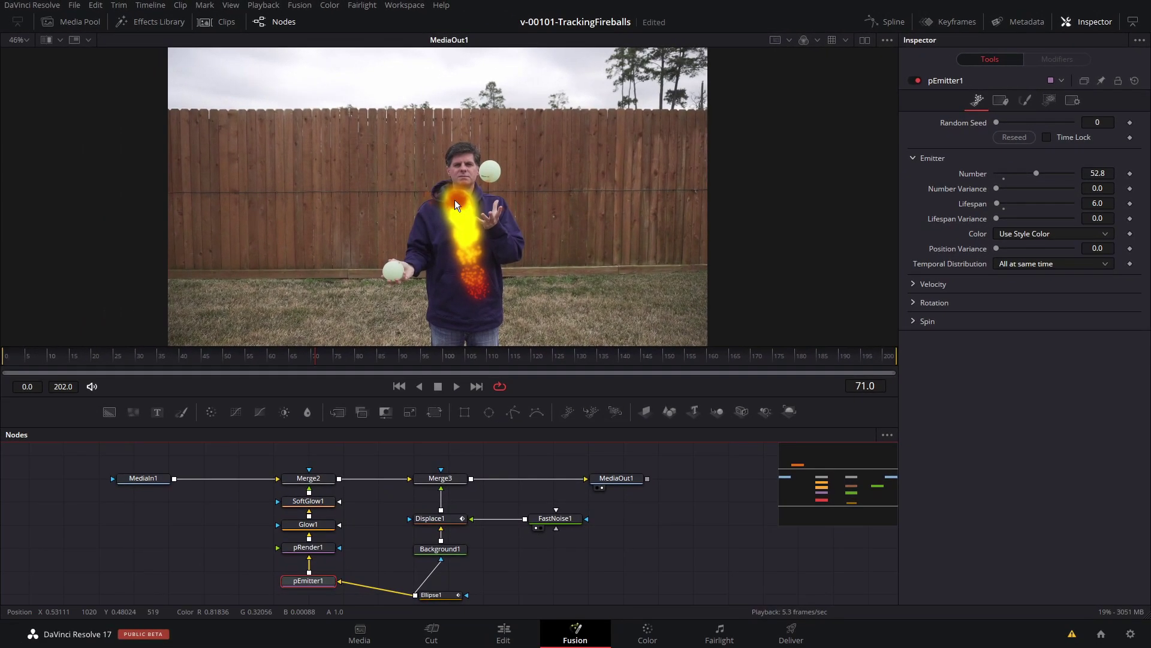
Step: Set SoftGlow1's Gain to 2.717 and Threshold to 0.0, and play back the composite from MediaOut1
left_click(309, 500)
left_click_drag(1019, 168, 992, 154)
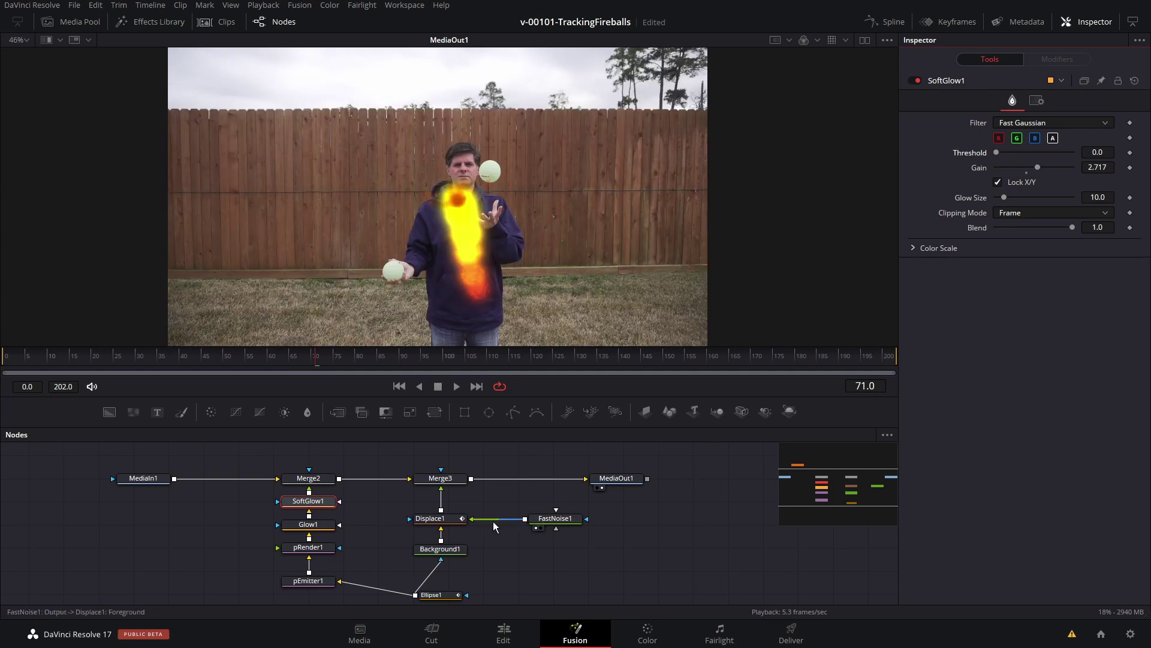
left_click(451, 520)
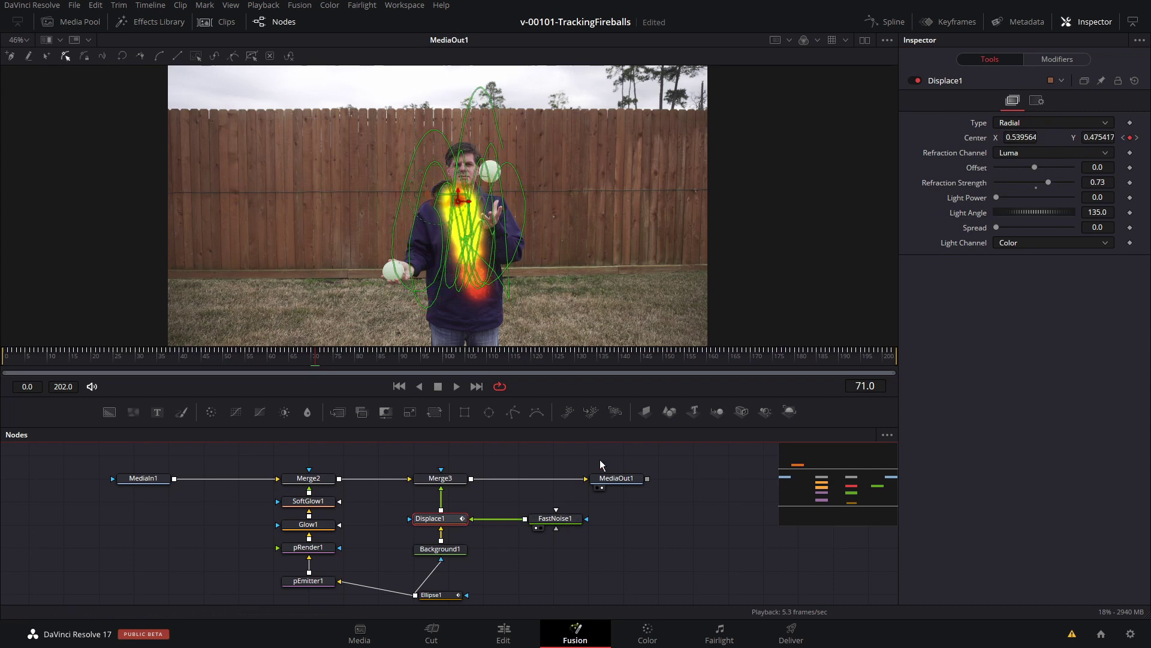
left_click(609, 479)
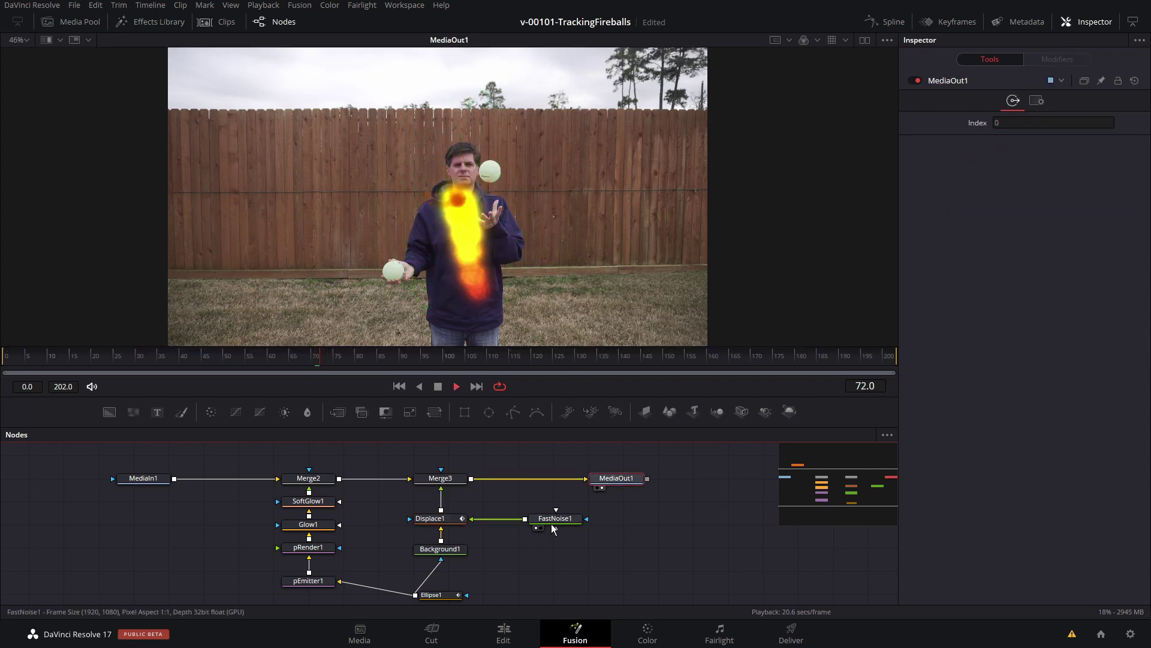